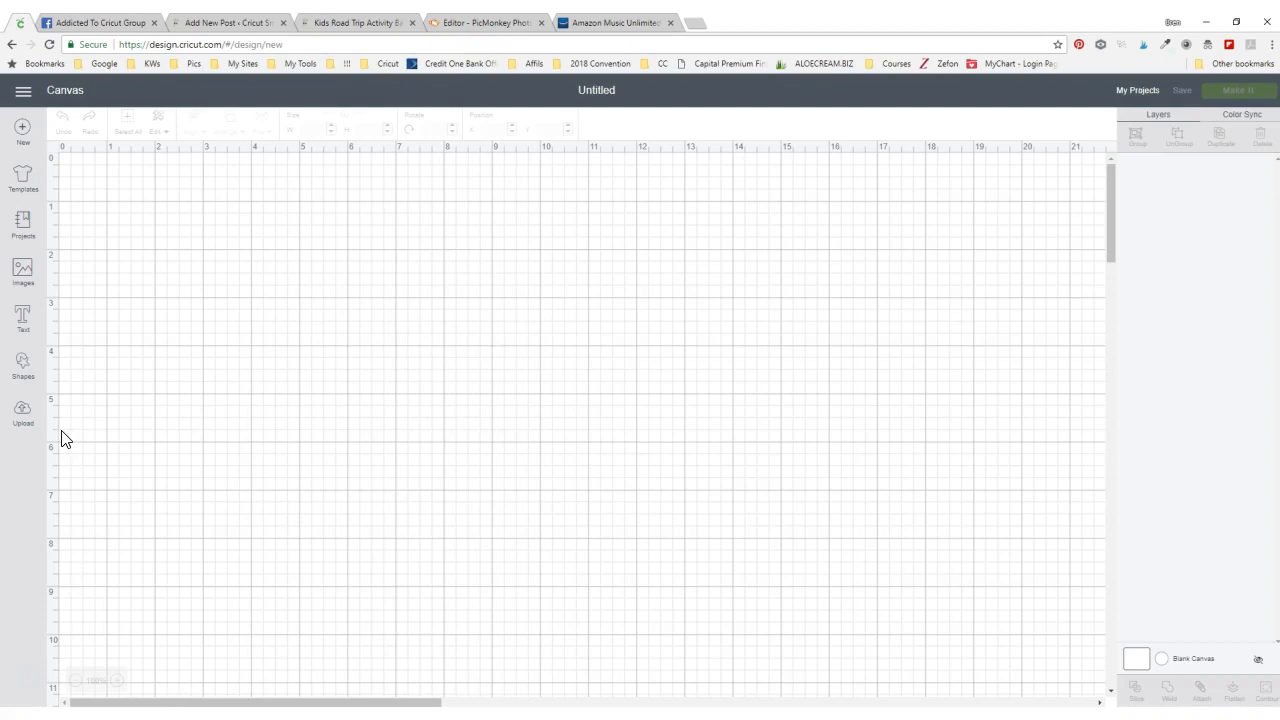
# - Insert a circle, stretch it into an oval about 8.3 by 5.5 inches, and position it near the canvas origin
pyautogui.click(27, 366)
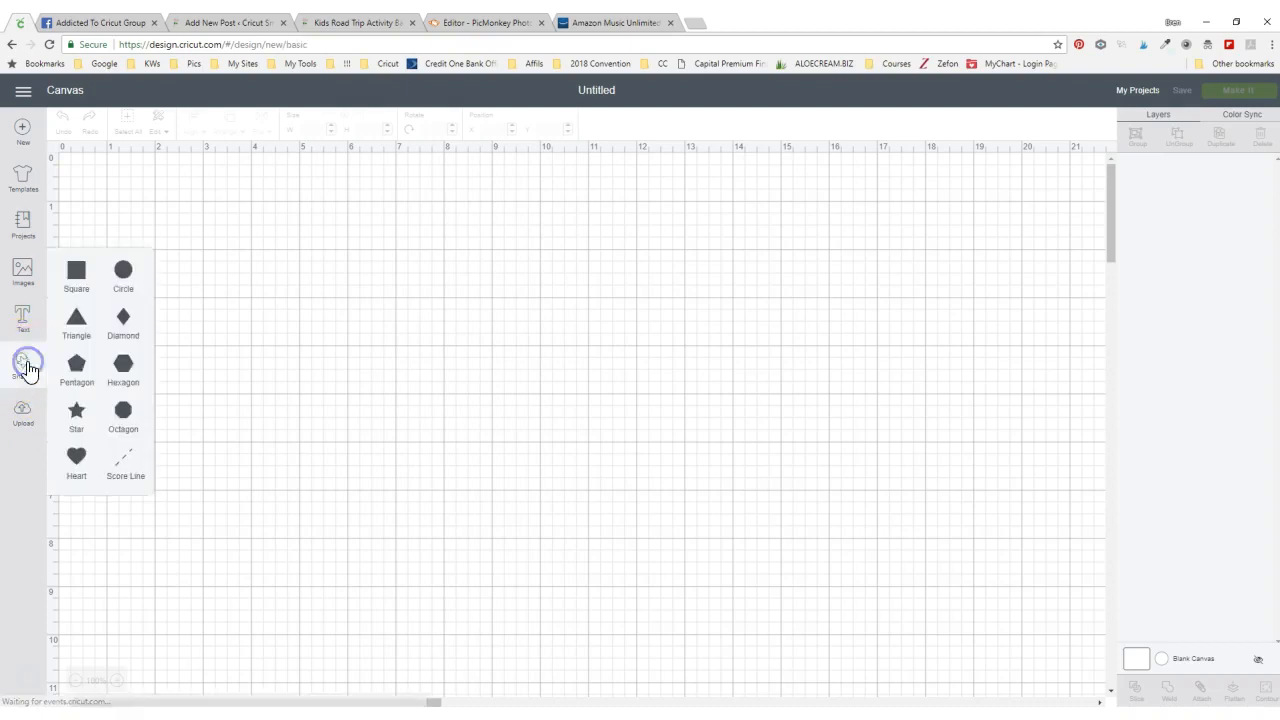
pyautogui.click(124, 272)
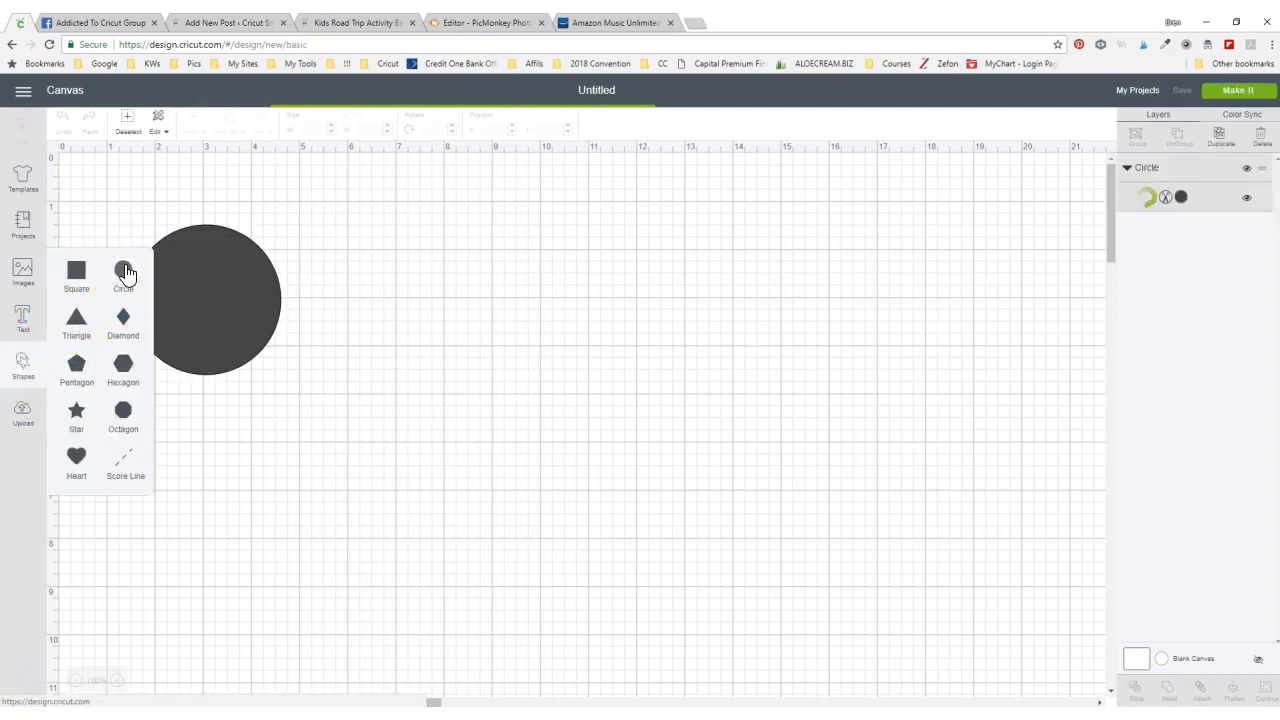
pyautogui.click(229, 434)
pyautogui.click(207, 368)
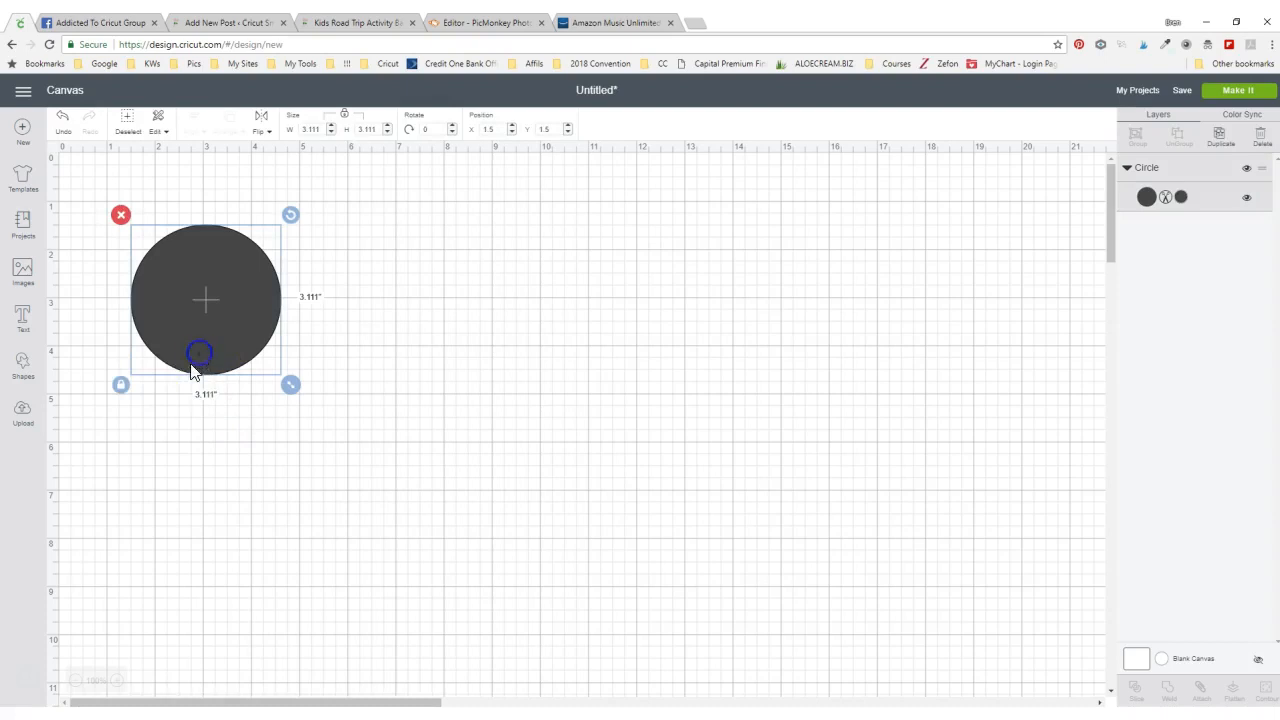
pyautogui.moveTo(287, 388); pyautogui.dragTo(537, 506)
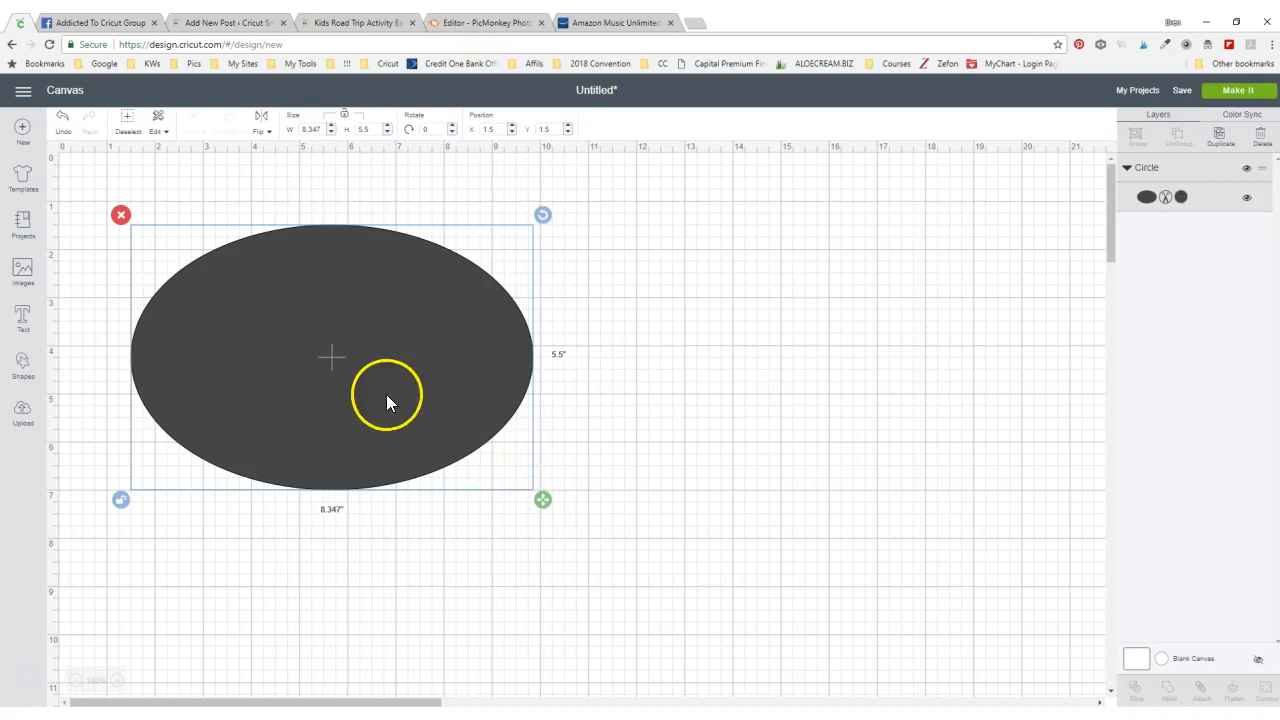
pyautogui.moveTo(388, 402); pyautogui.dragTo(354, 358)
pyautogui.click(366, 491)
pyautogui.click(354, 434)
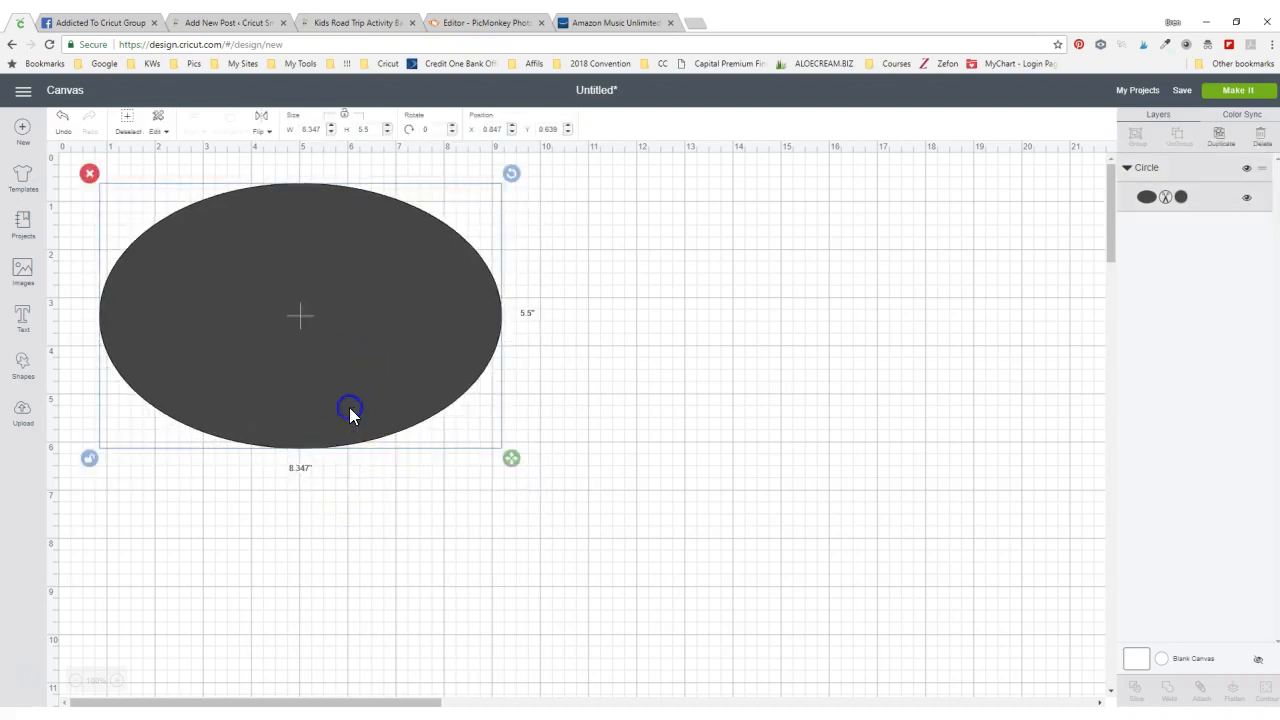
# - Color the oval orange with Adobe Clay (#ED7122) and enlarge it to about 10.2 by 7.4 inches
pyautogui.click(1145, 197)
pyautogui.click(1007, 306)
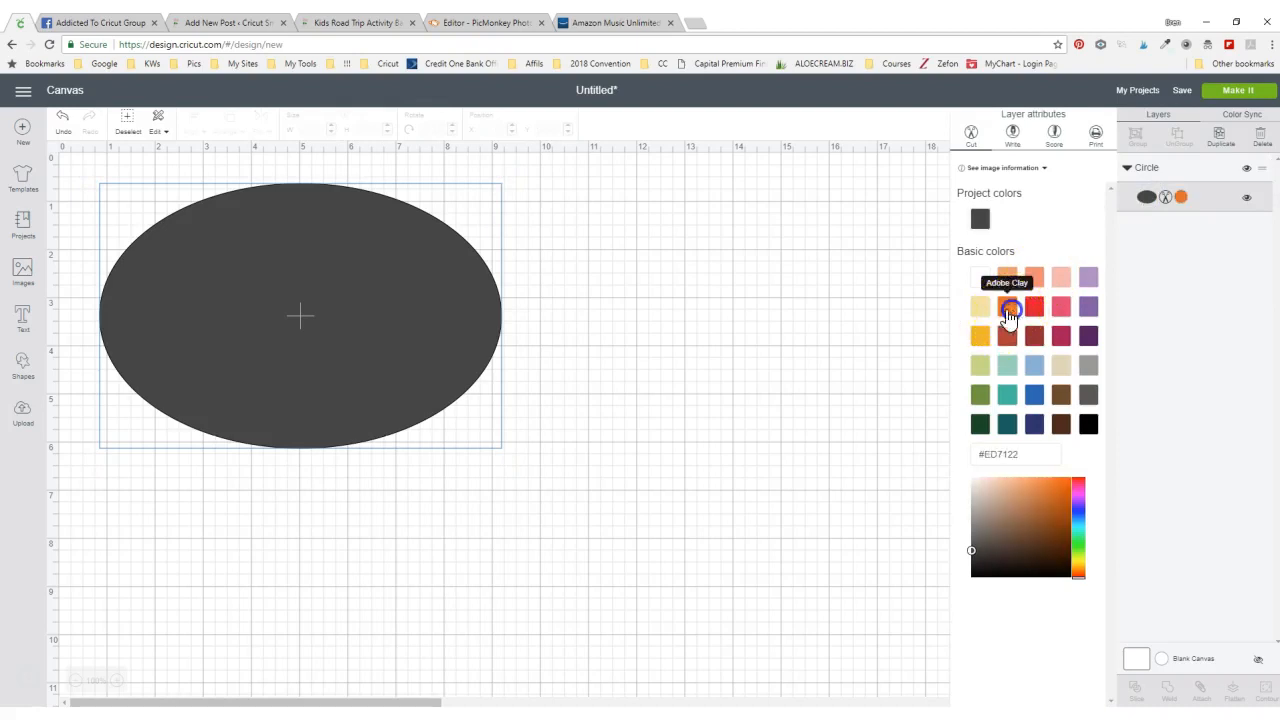
pyautogui.click(812, 365)
pyautogui.click(432, 345)
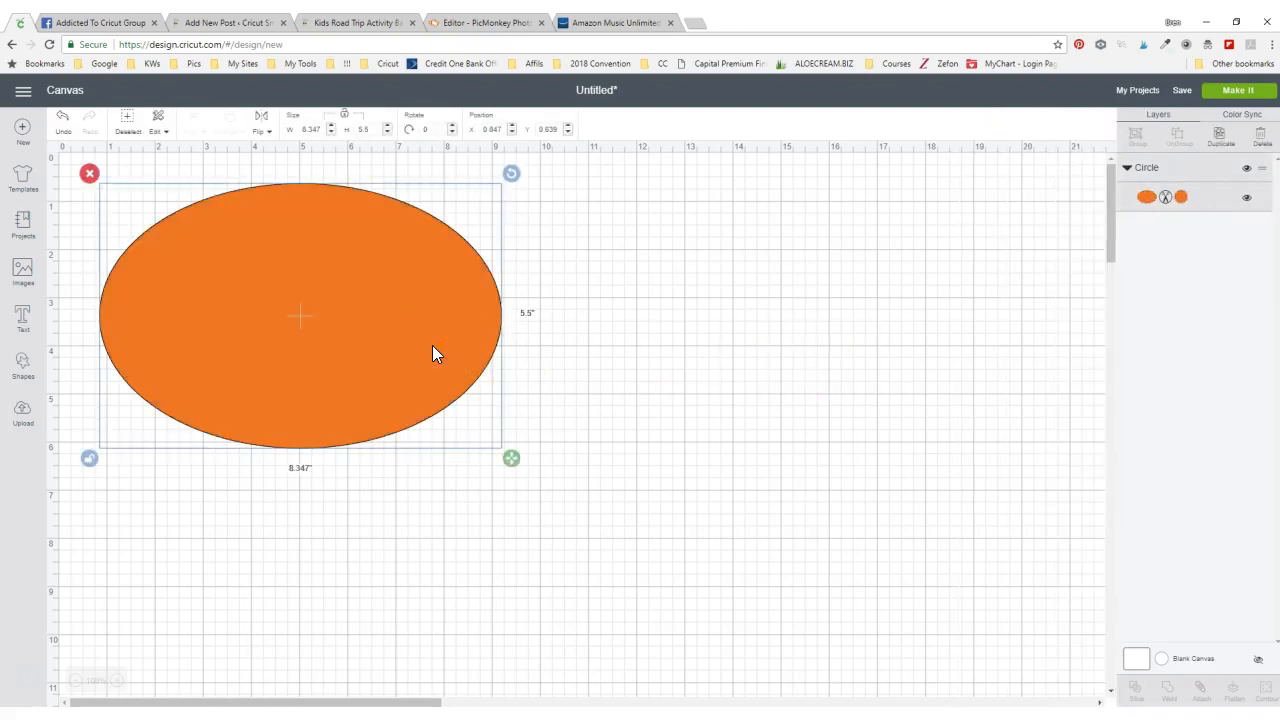
pyautogui.moveTo(511, 459); pyautogui.dragTo(600, 555)
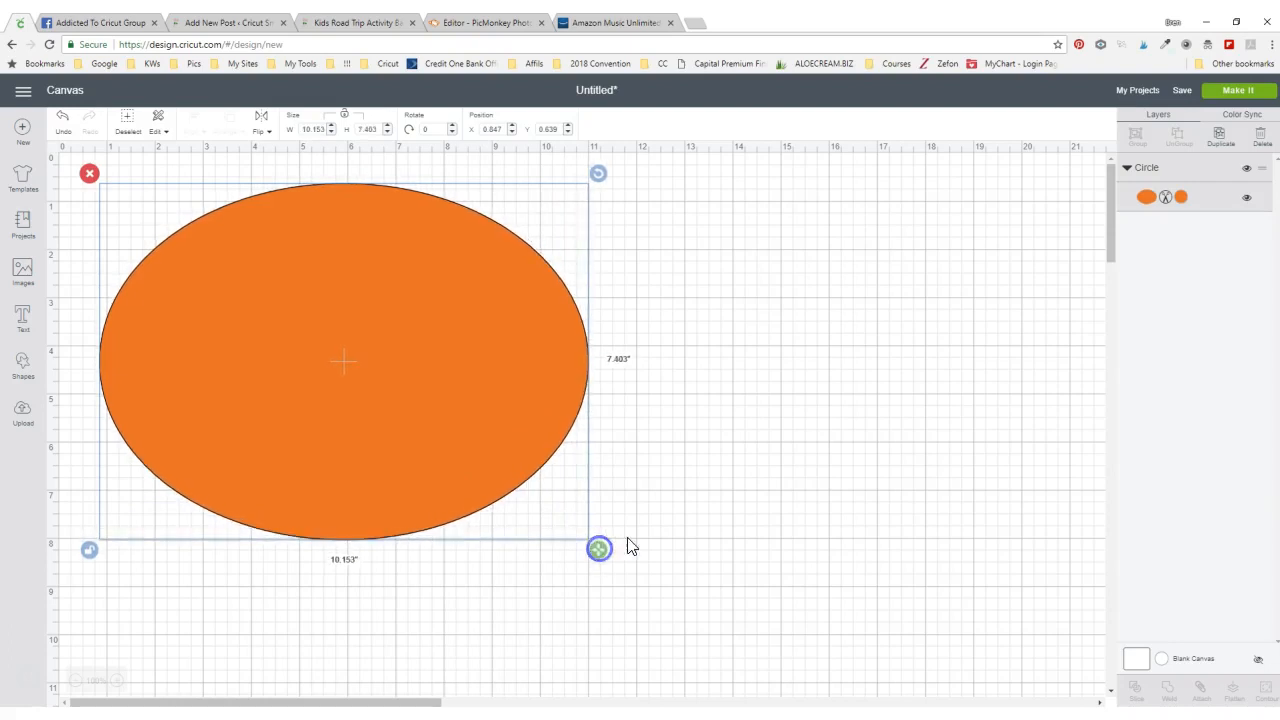
pyautogui.click(668, 513)
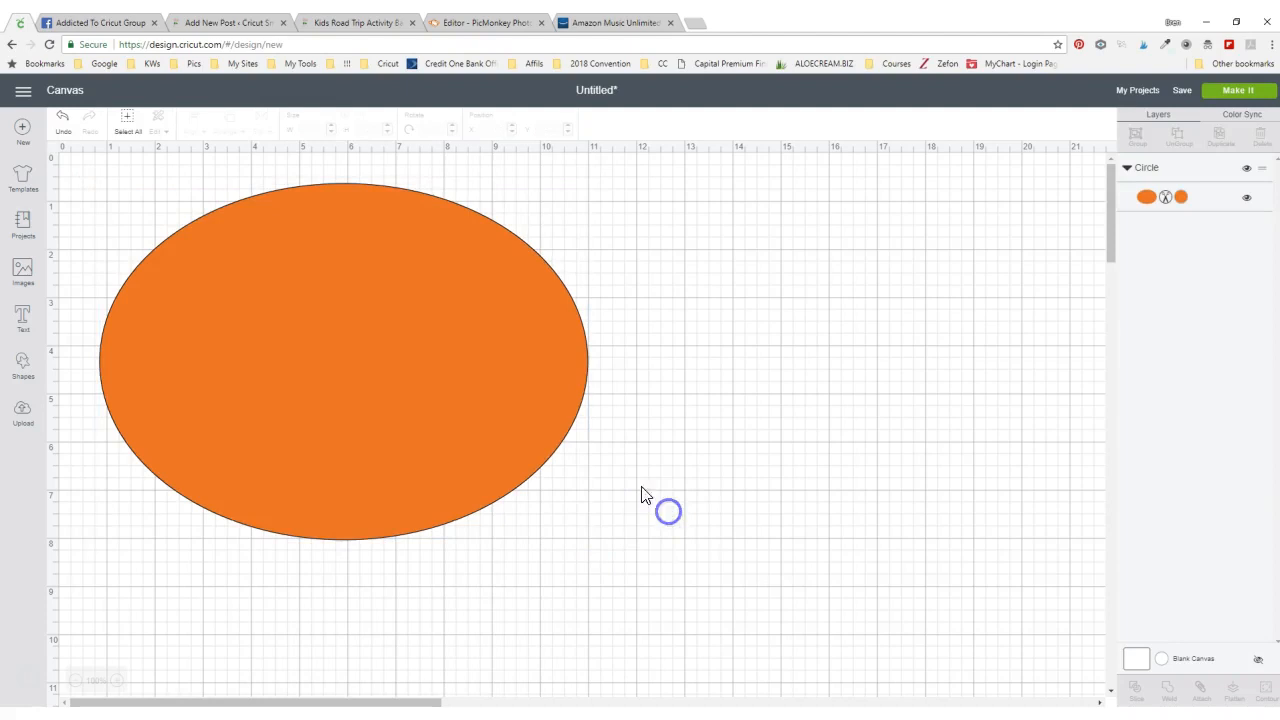
# - Insert the uploaded black mountain image and place it on the empty canvas to the right of the oval
pyautogui.click(23, 414)
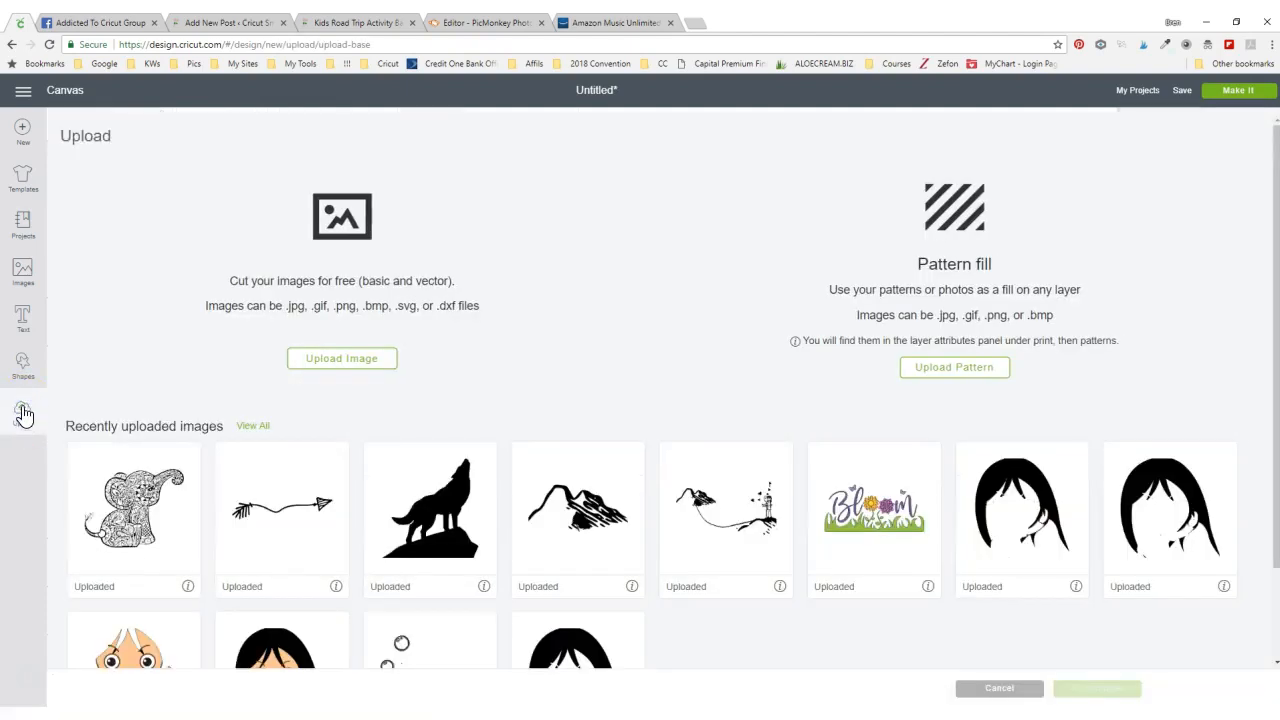
pyautogui.click(583, 530)
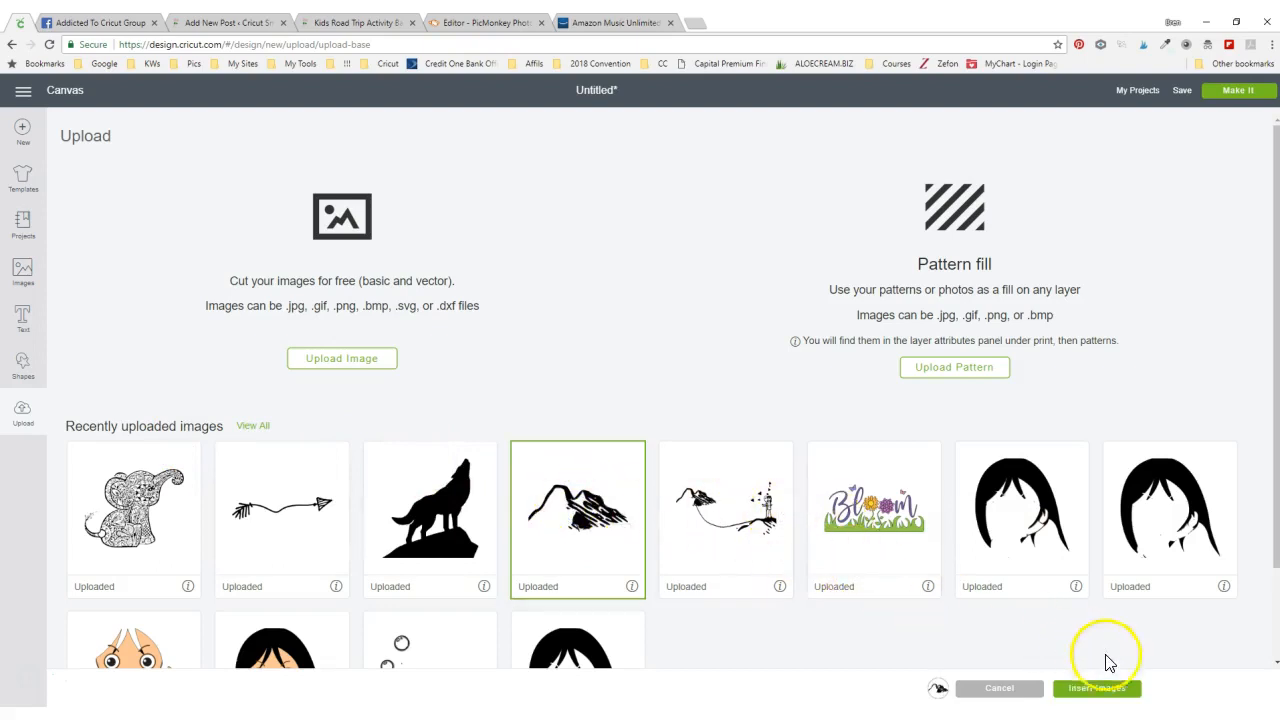
pyautogui.click(1097, 689)
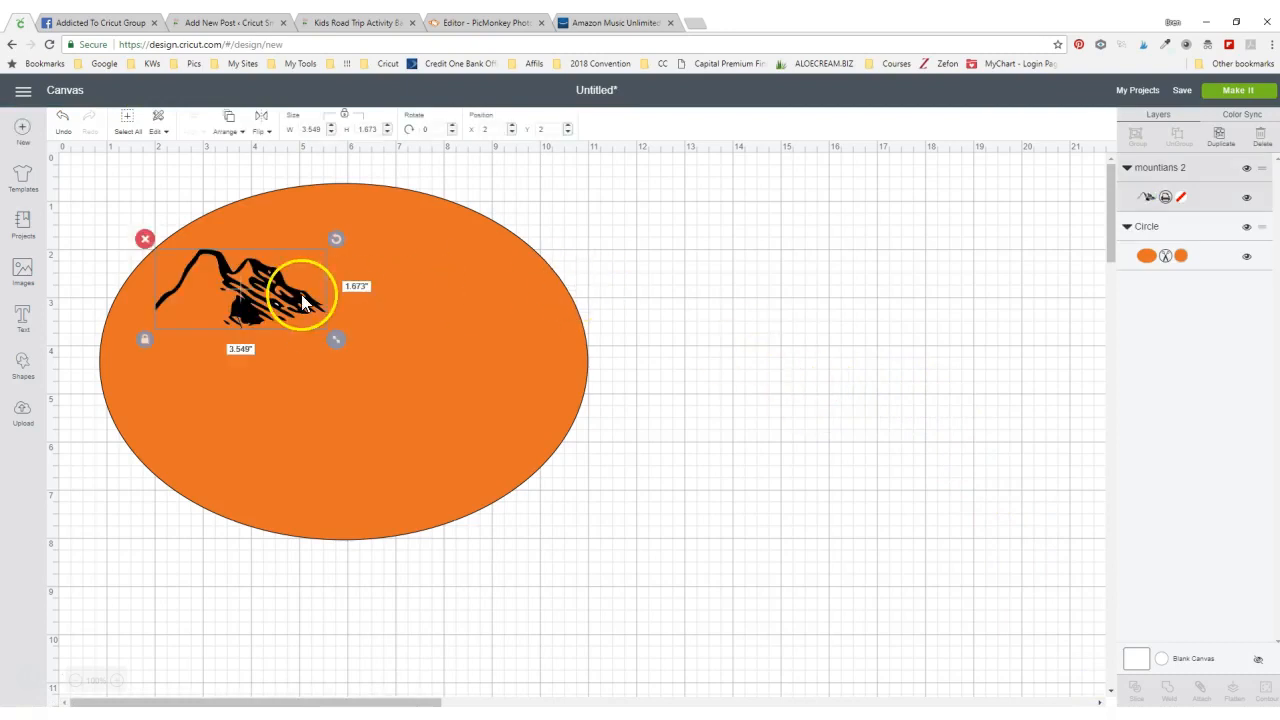
pyautogui.moveTo(305, 302); pyautogui.dragTo(865, 328)
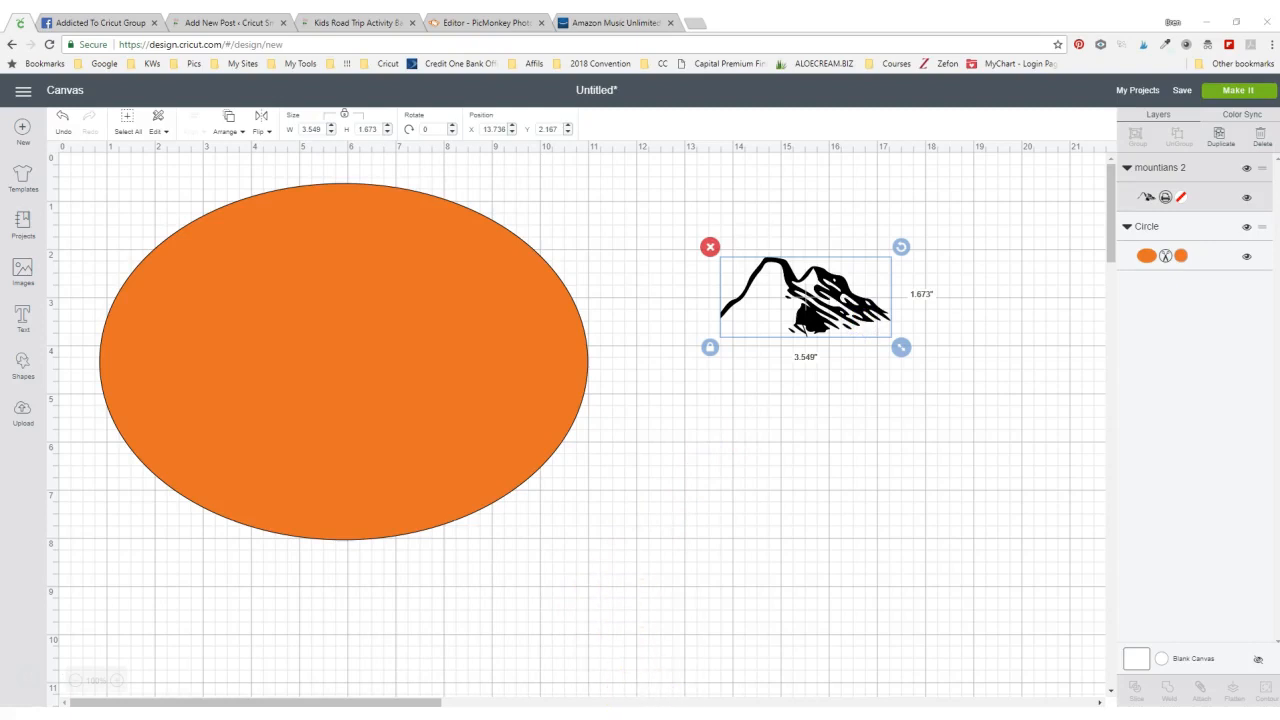
# - Examine the mountain design on the finished bags in the Kids Road Trip Activity Bags reference photo
pyautogui.click(651, 702)
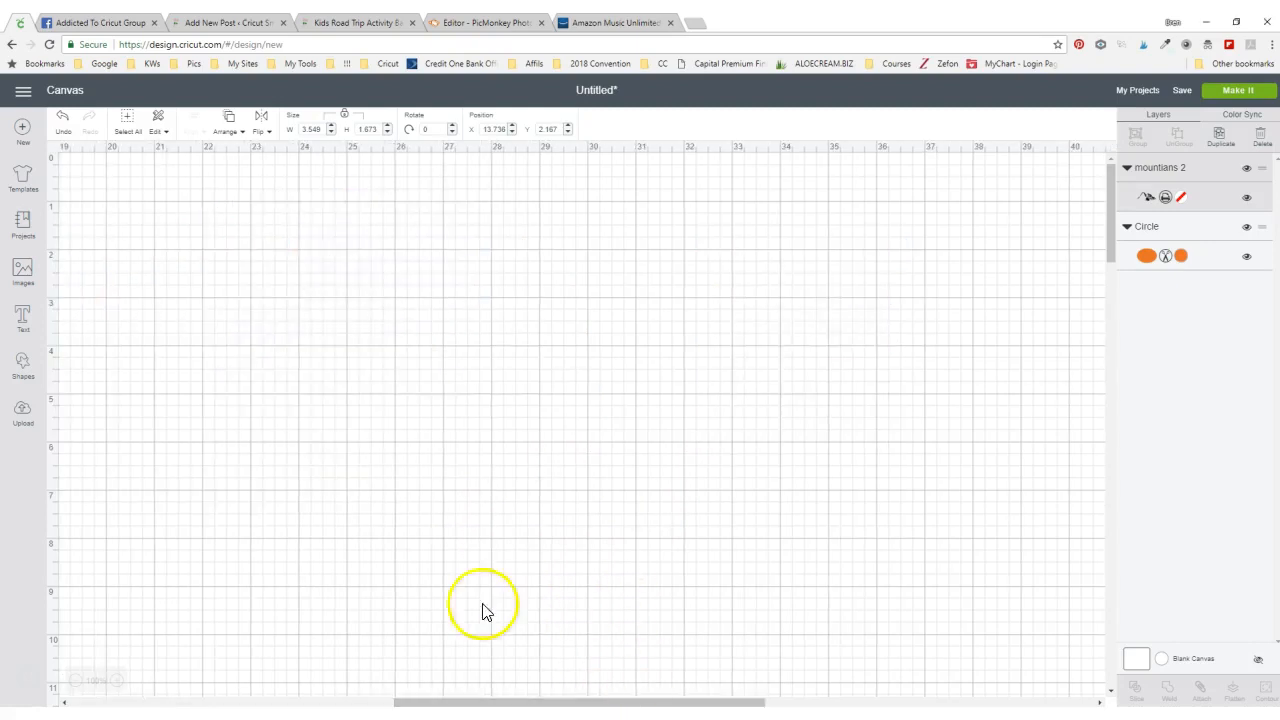
pyautogui.moveTo(391, 700); pyautogui.dragTo(55, 700)
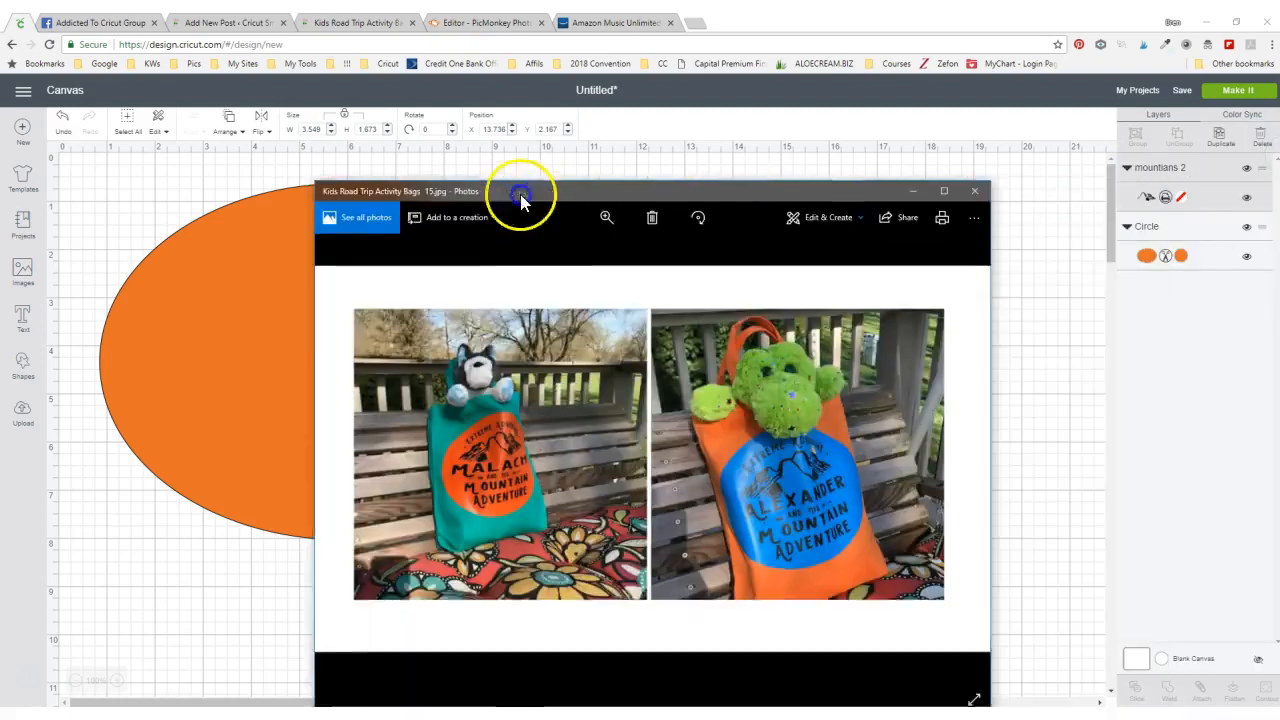
pyautogui.moveTo(523, 194); pyautogui.dragTo(409, 143)
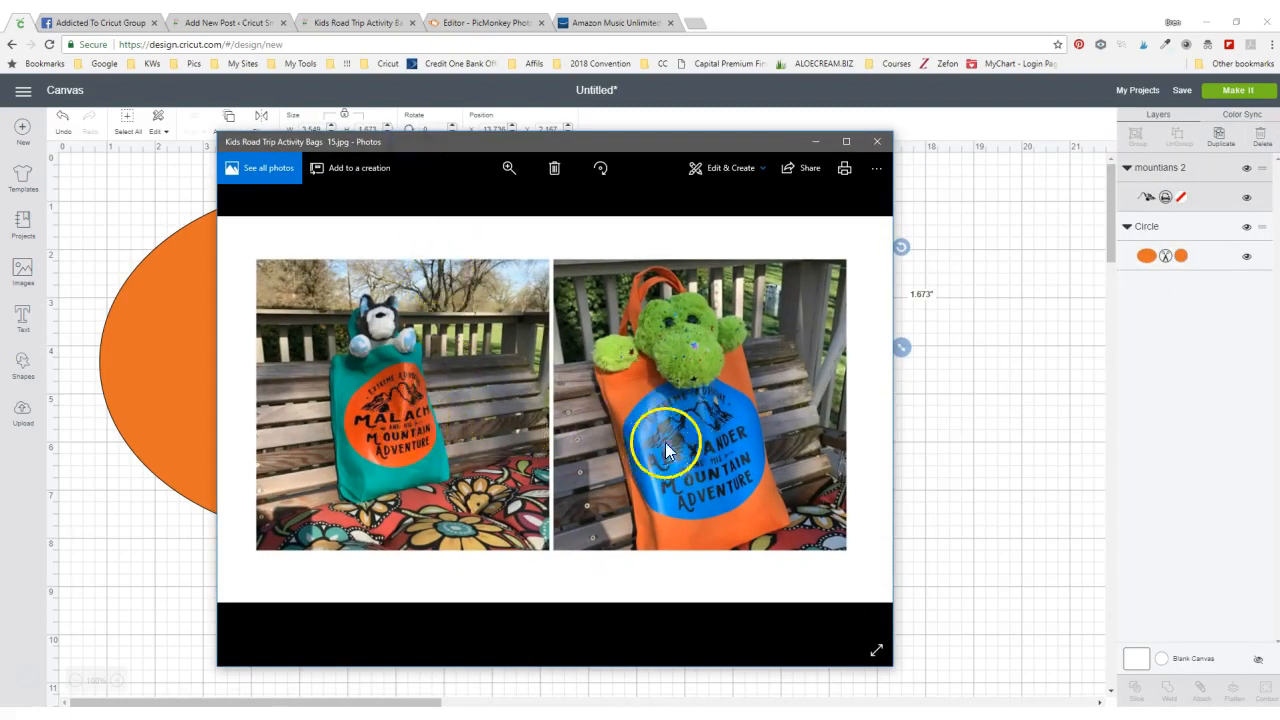
pyautogui.moveTo(700, 142); pyautogui.dragTo(1279, 130)
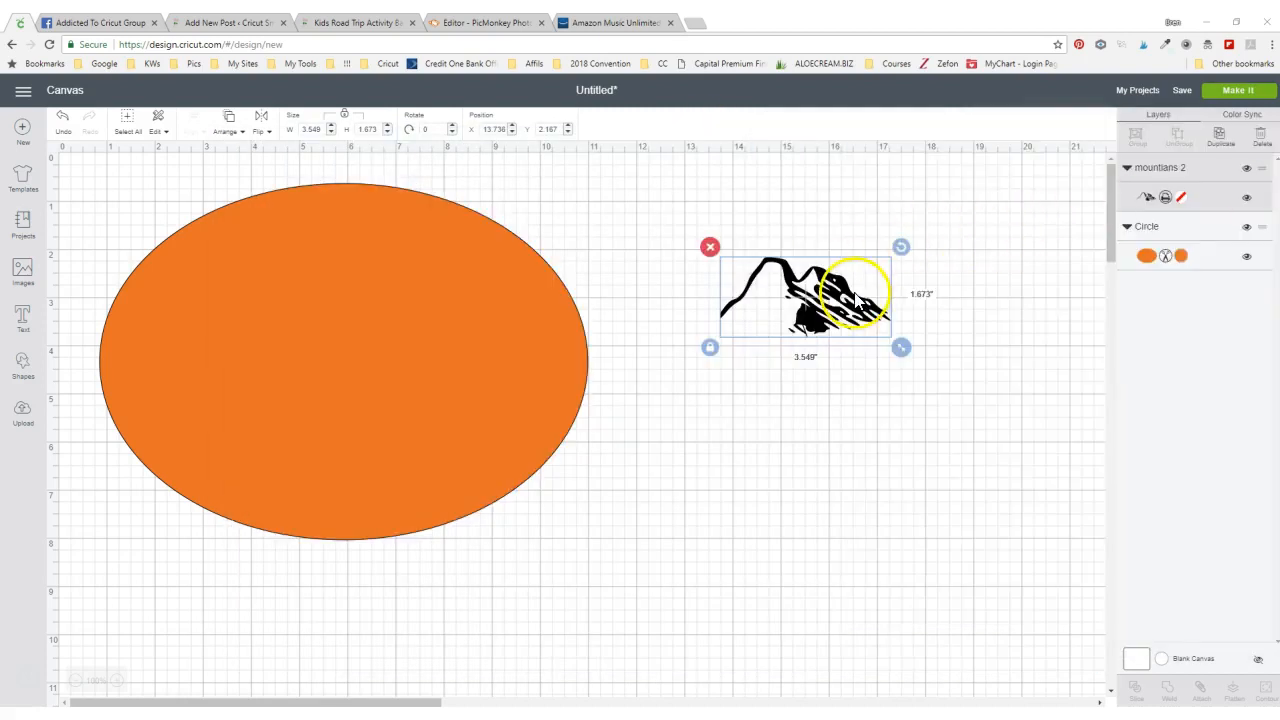
# - Duplicate the mountain image, move the copy below the original, and flip the copy horizontally
pyautogui.click(1220, 140)
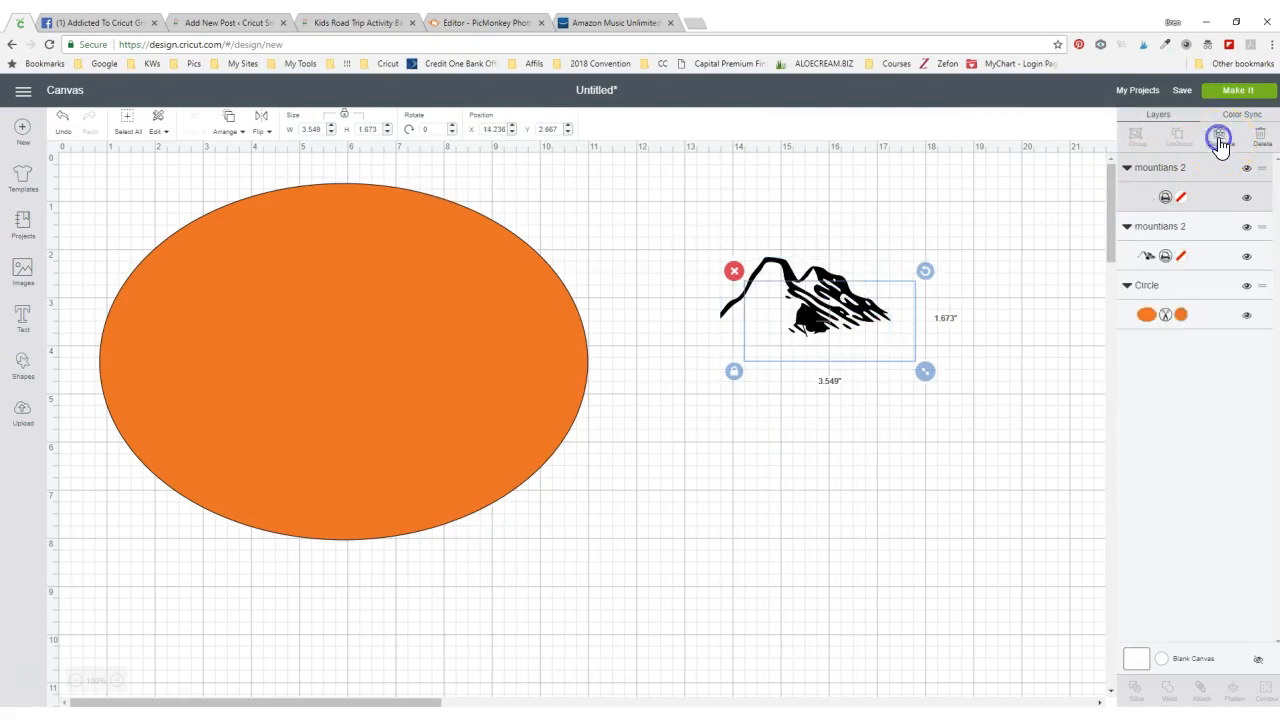
pyautogui.moveTo(797, 298); pyautogui.dragTo(815, 365)
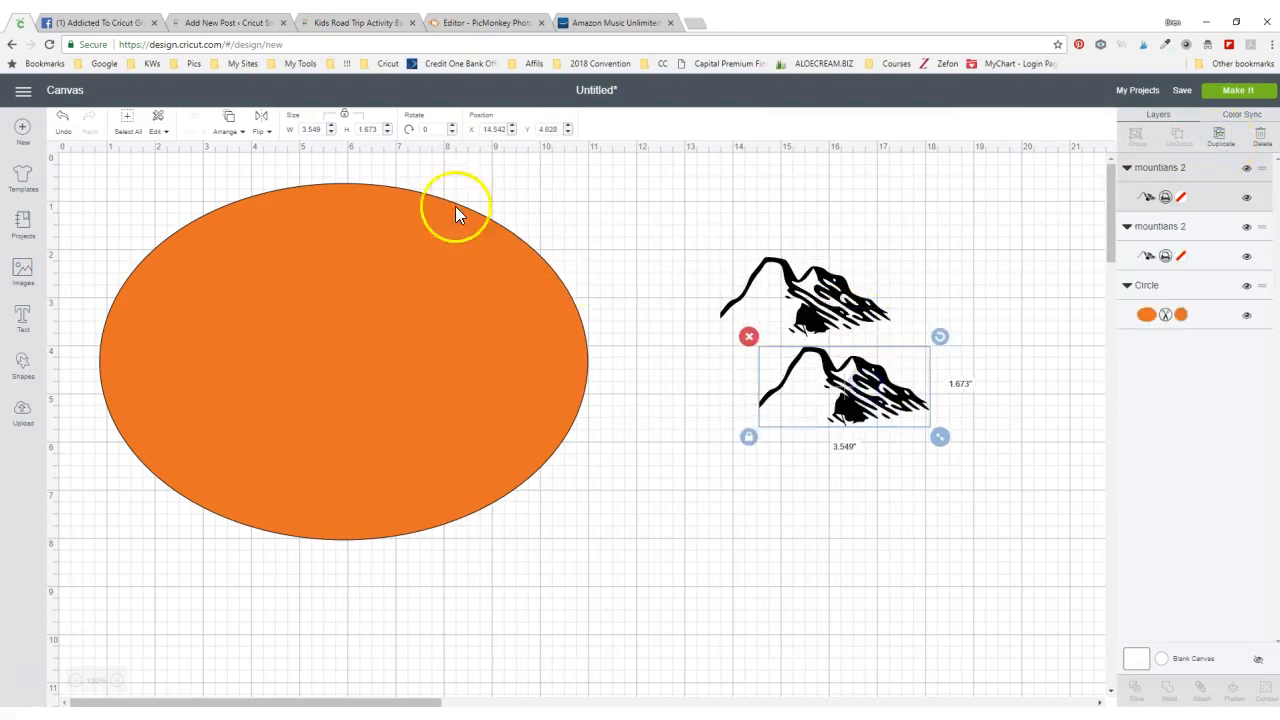
pyautogui.click(263, 133)
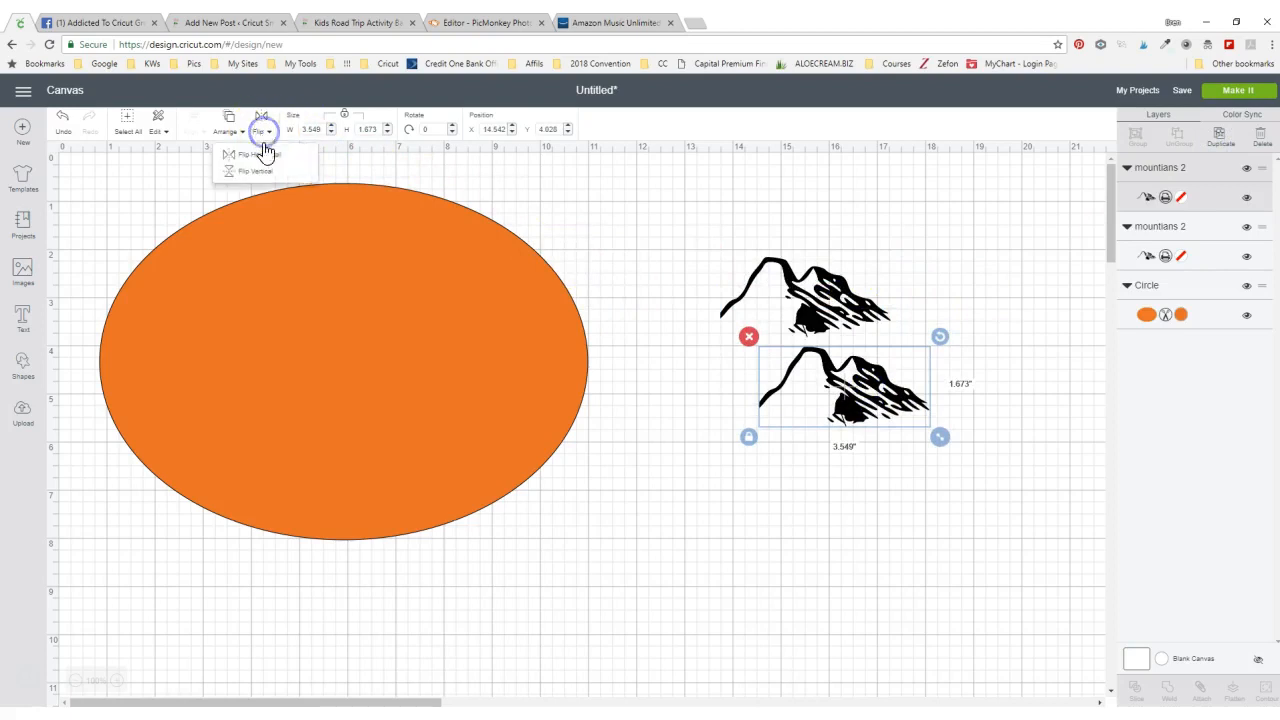
pyautogui.click(262, 157)
# - Move the original mountain farther right, test the flipped copy overlapping it, and set the copy aside below
pyautogui.moveTo(822, 292); pyautogui.dragTo(936, 286)
pyautogui.moveTo(840, 376); pyautogui.dragTo(821, 313)
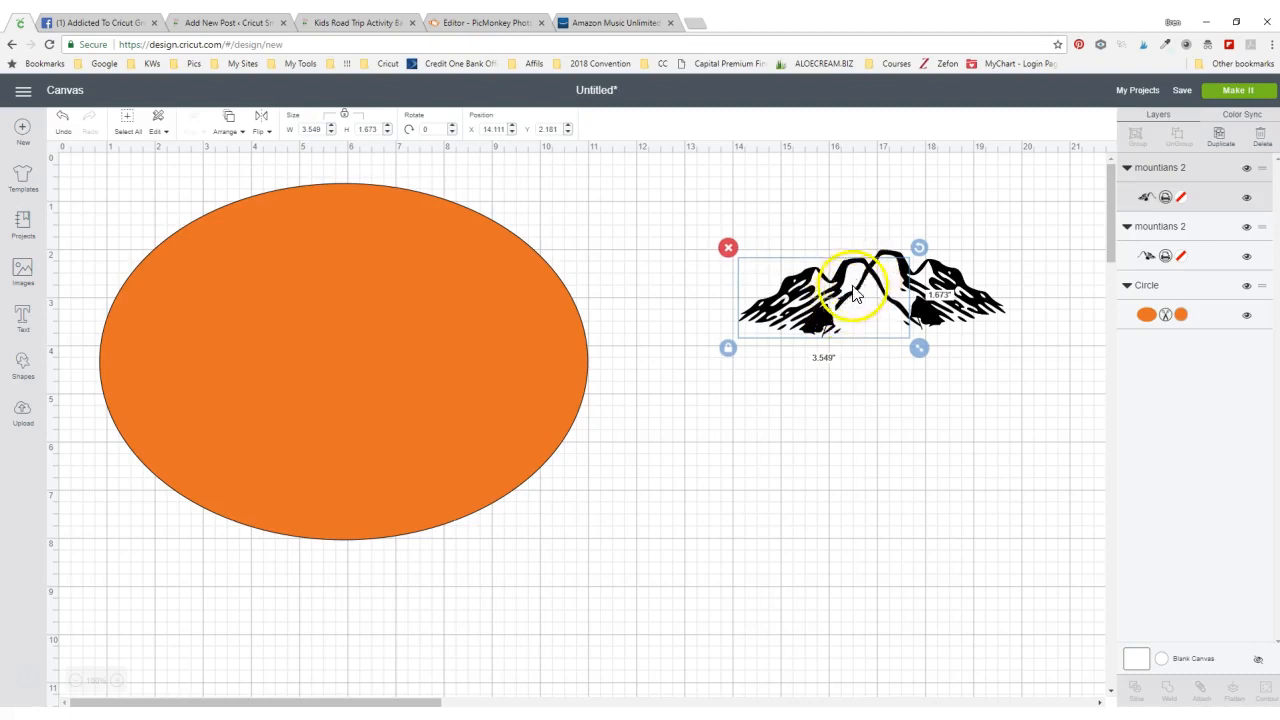
pyautogui.moveTo(805, 285); pyautogui.dragTo(767, 526)
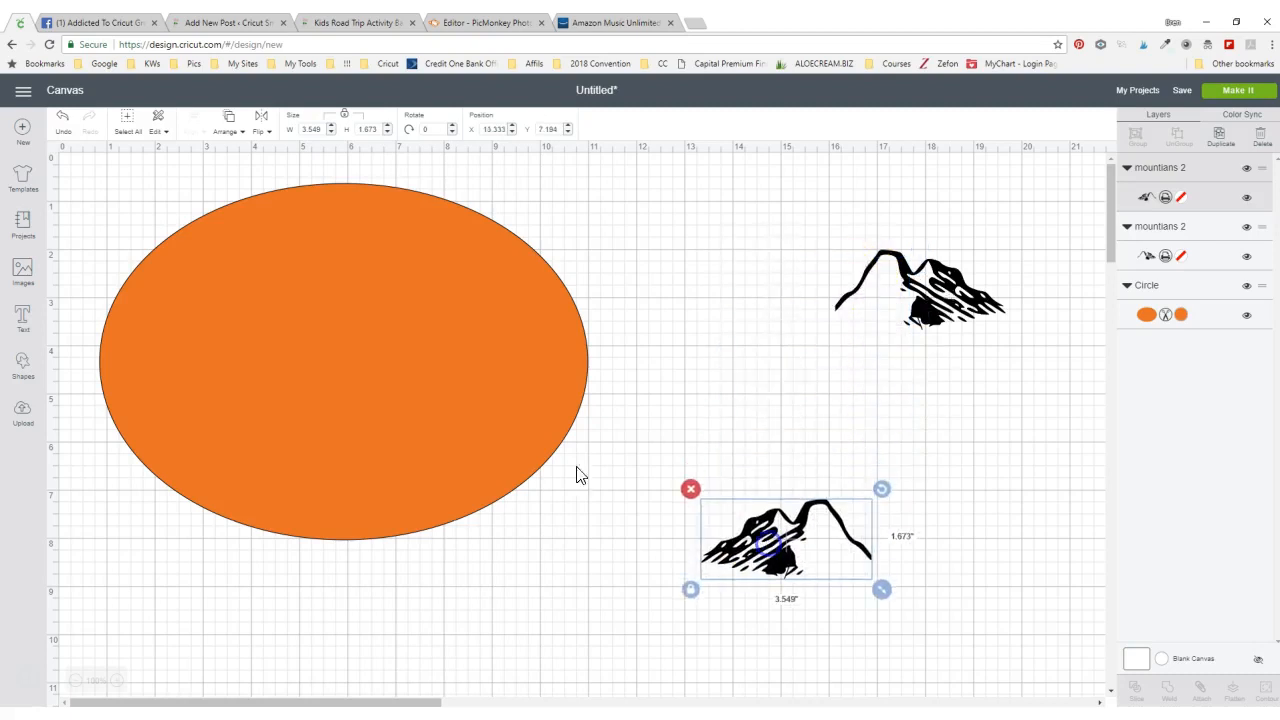
# - Insert a square about 1.9 inches wide, rotate it to about 338°, and lay it over the upper mountain's left slope line
pyautogui.click(22, 362)
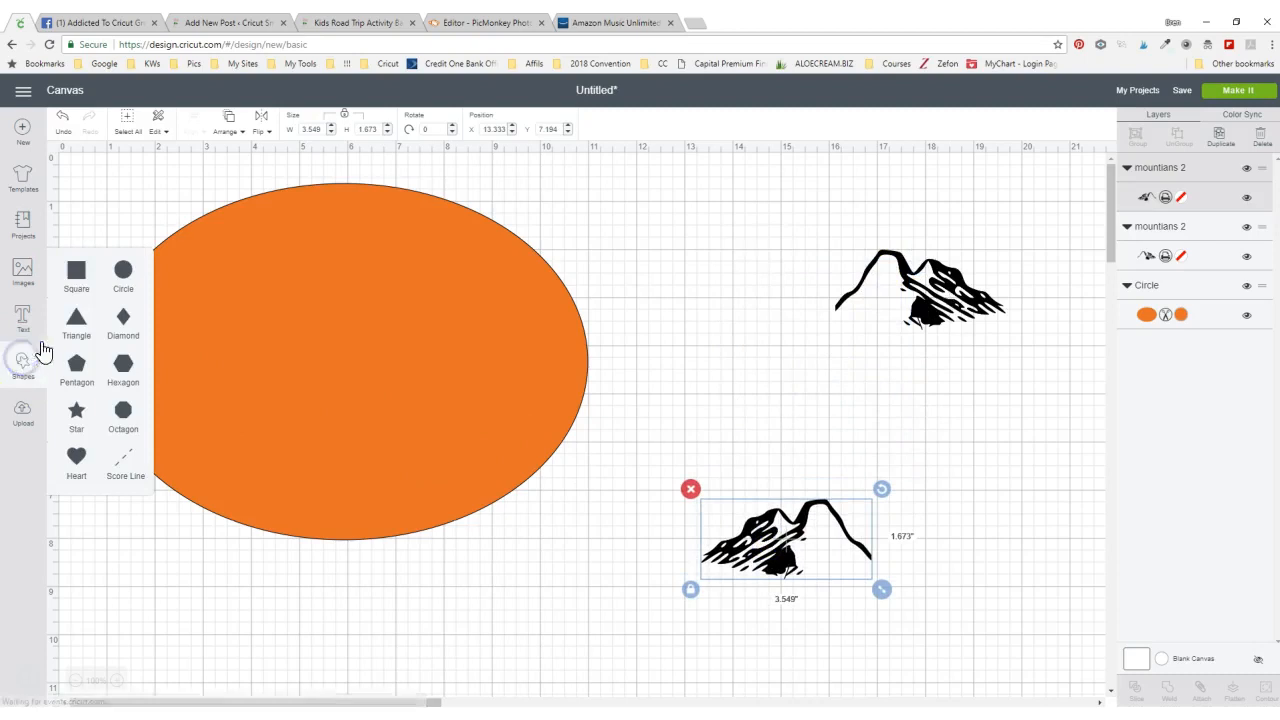
pyautogui.click(76, 271)
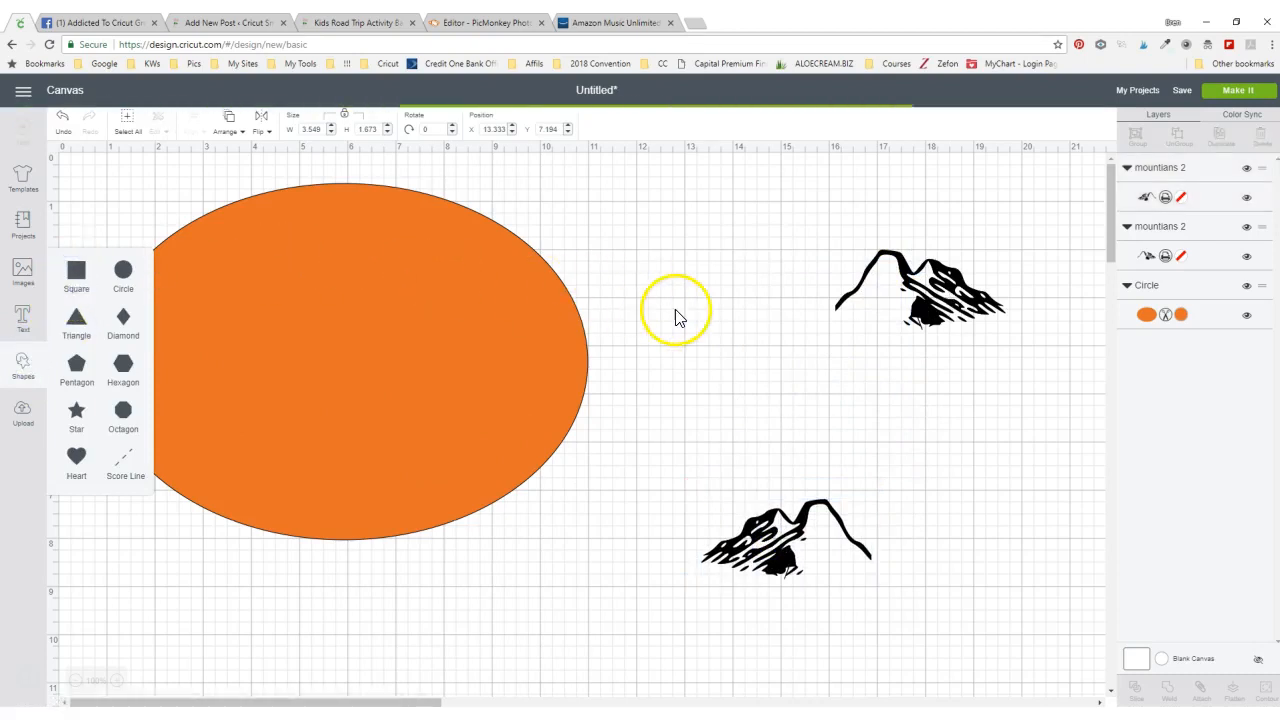
pyautogui.click(303, 348)
pyautogui.moveTo(303, 348); pyautogui.dragTo(764, 286)
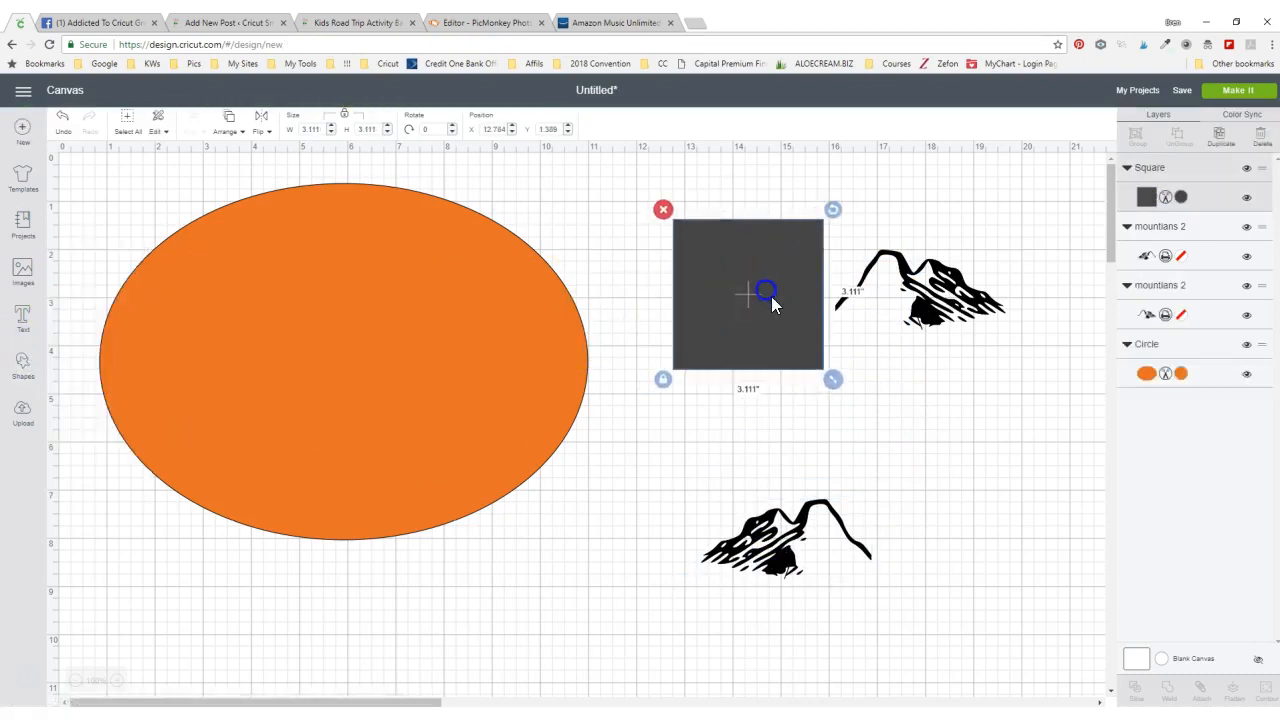
pyautogui.moveTo(831, 371); pyautogui.dragTo(811, 347)
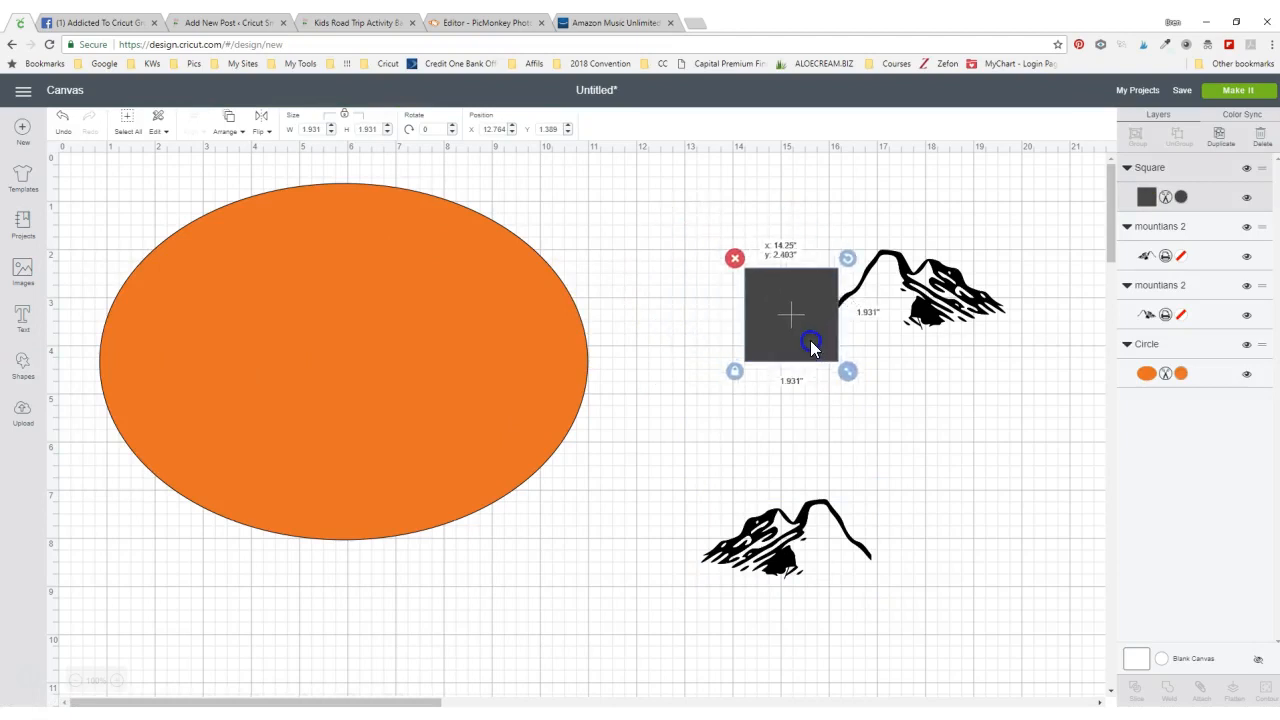
pyautogui.moveTo(849, 248); pyautogui.dragTo(823, 237)
pyautogui.moveTo(815, 292); pyautogui.dragTo(851, 279)
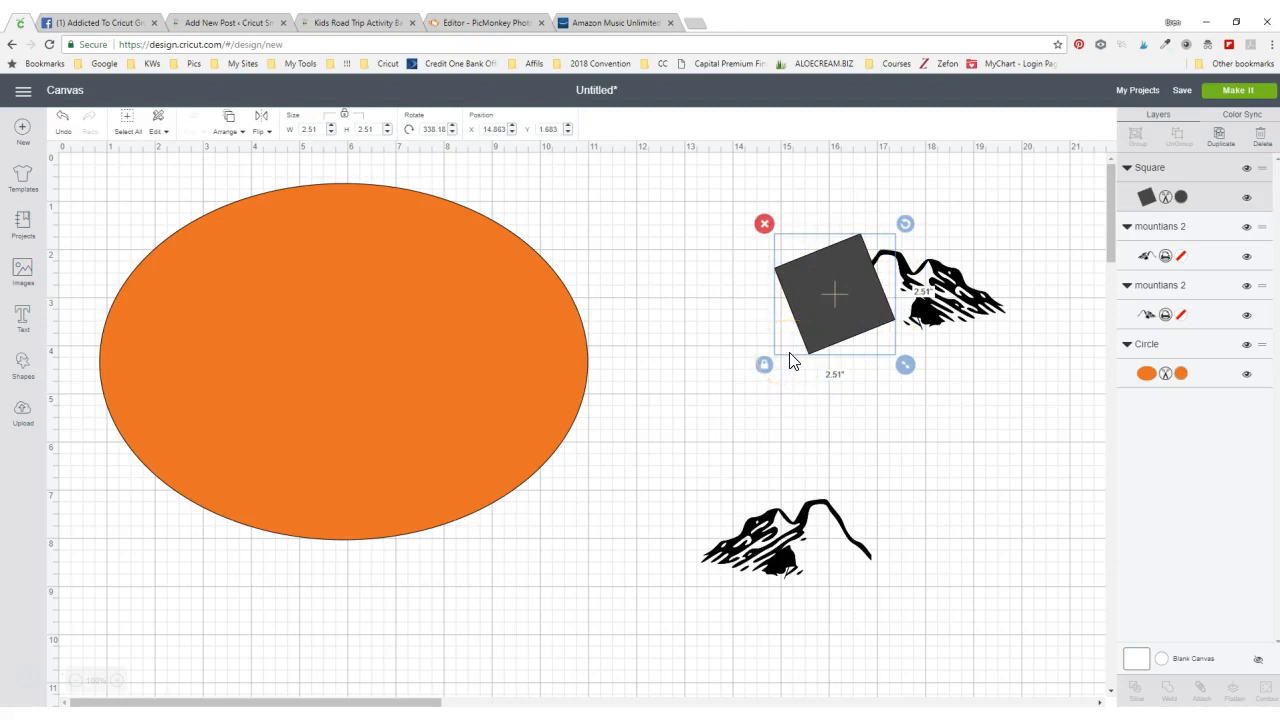
# - Slice the upper mountain with the rotated square and delete the square remnant and both cut-off slope pieces
pyautogui.keyDown('shift'); pyautogui.click(945, 310); pyautogui.keyUp('shift')
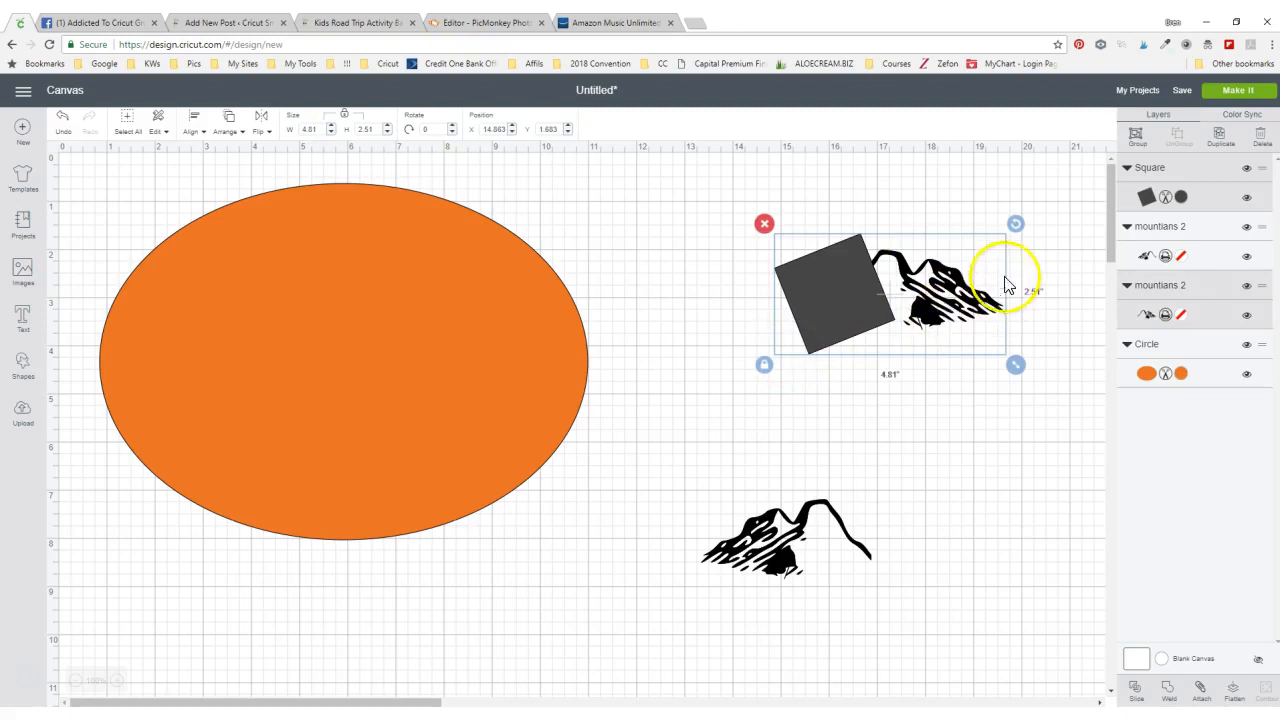
pyautogui.click(1135, 689)
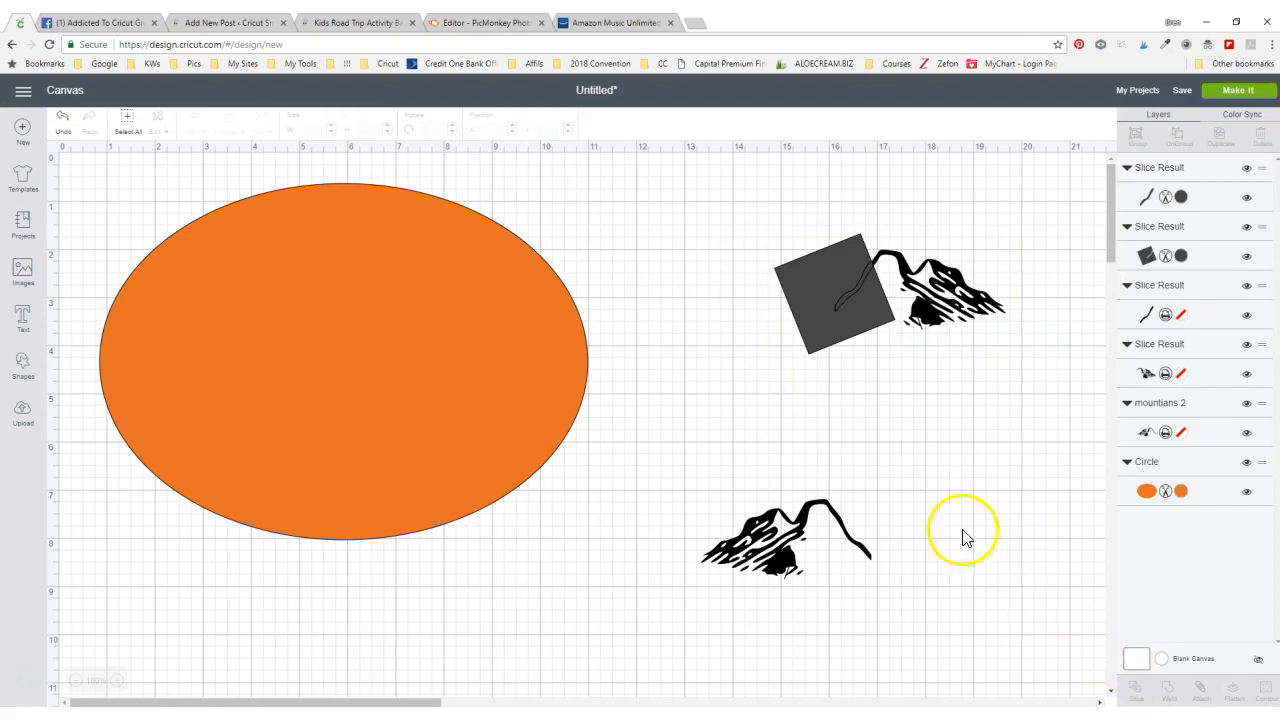
pyautogui.moveTo(823, 300); pyautogui.dragTo(796, 338)
pyautogui.click(752, 270)
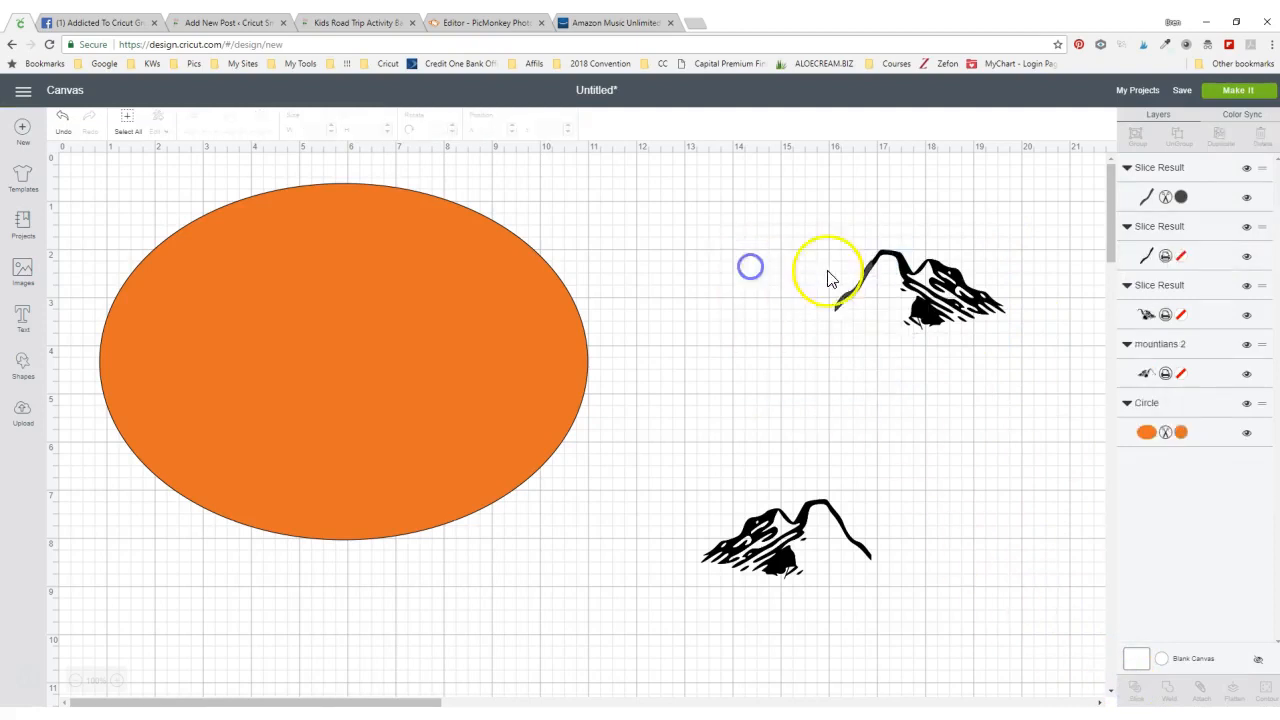
pyautogui.moveTo(863, 277); pyautogui.dragTo(808, 358)
pyautogui.click(766, 324)
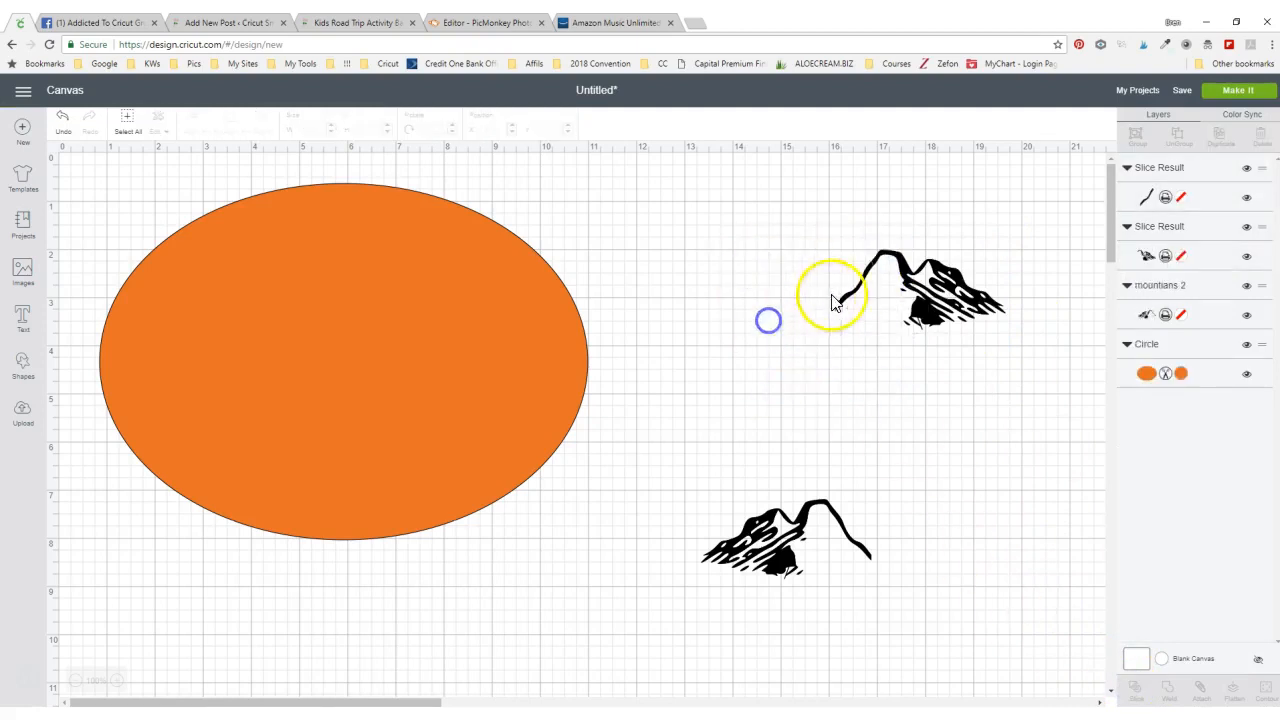
pyautogui.moveTo(855, 284); pyautogui.dragTo(790, 328)
pyautogui.click(773, 309)
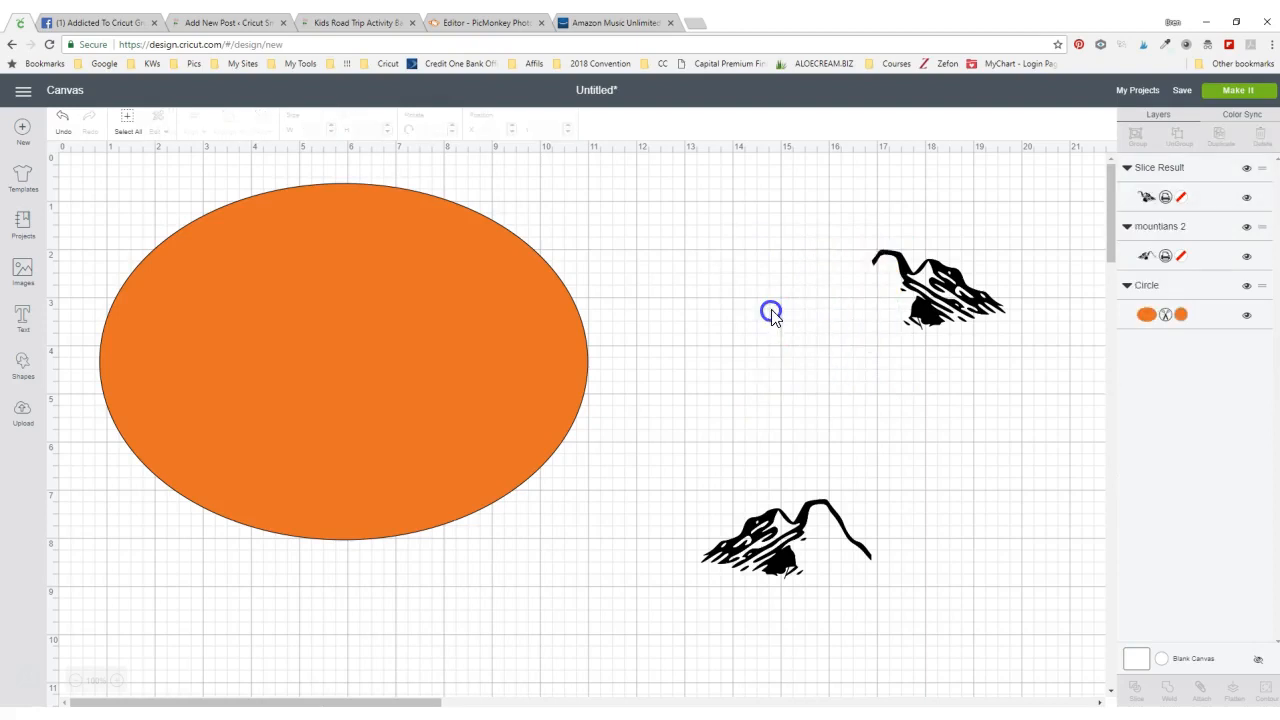
# - Move the flipped mountain up against the trimmed one to form a single range, and select both pieces
pyautogui.moveTo(775, 525); pyautogui.dragTo(821, 275)
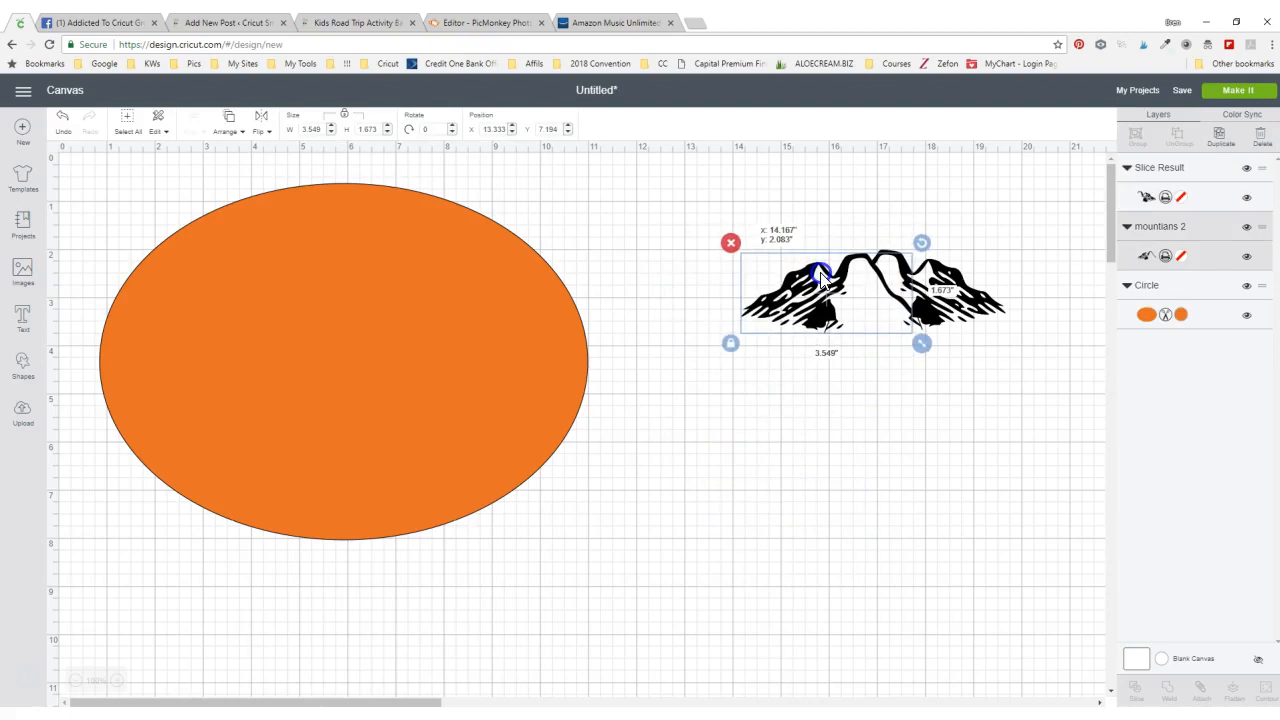
pyautogui.click(794, 428)
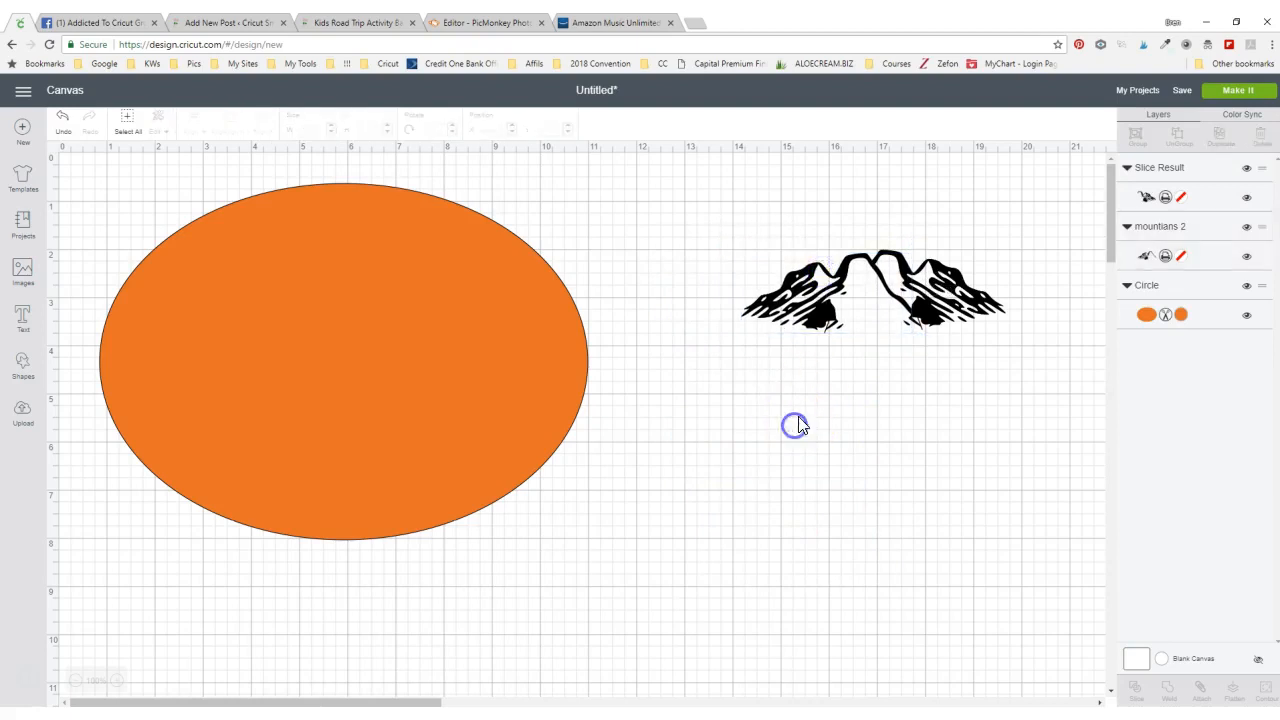
pyautogui.moveTo(1008, 322); pyautogui.dragTo(720, 268)
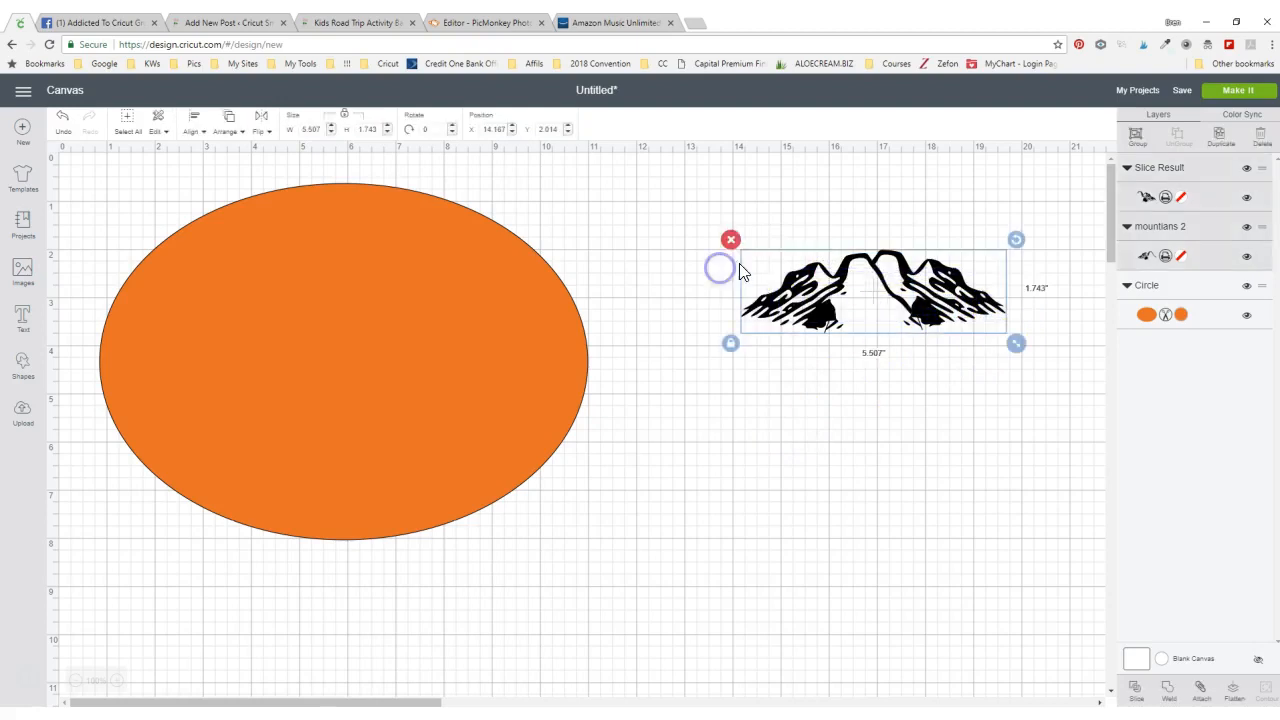
# - Group the two mountain pieces and weld them into a single shape
pyautogui.click(1136, 137)
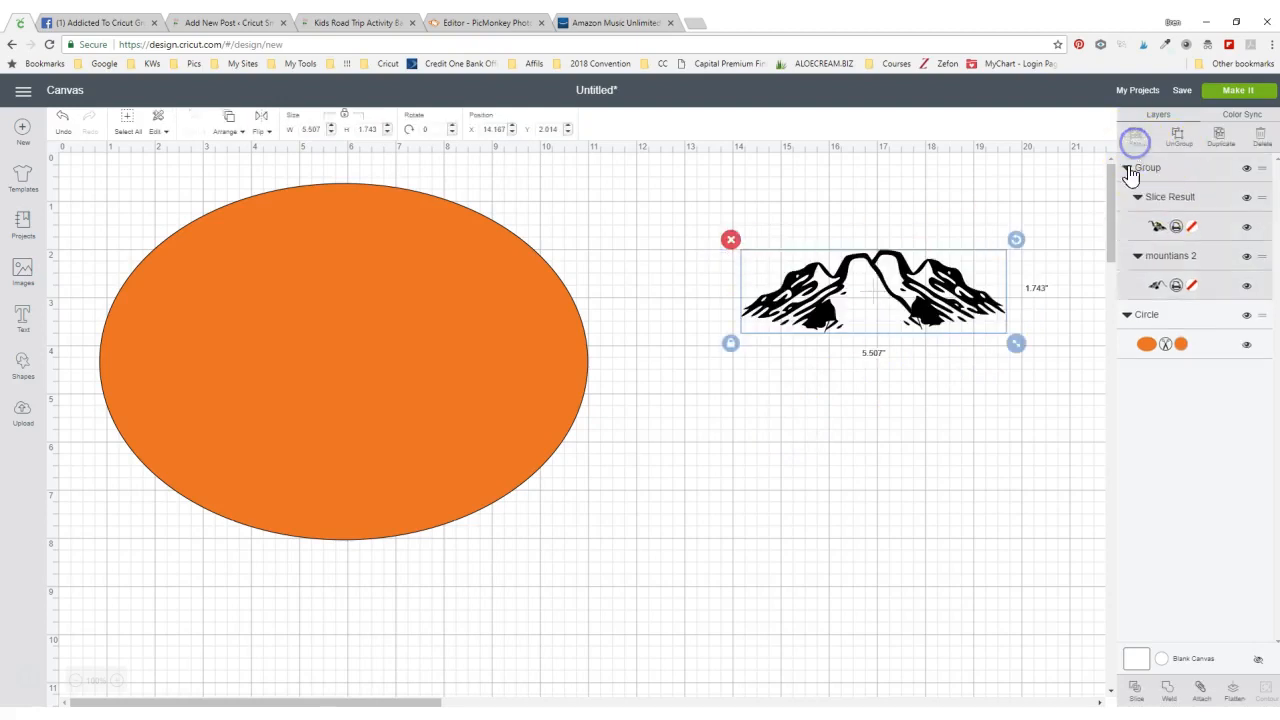
pyautogui.click(1204, 690)
pyautogui.click(1168, 697)
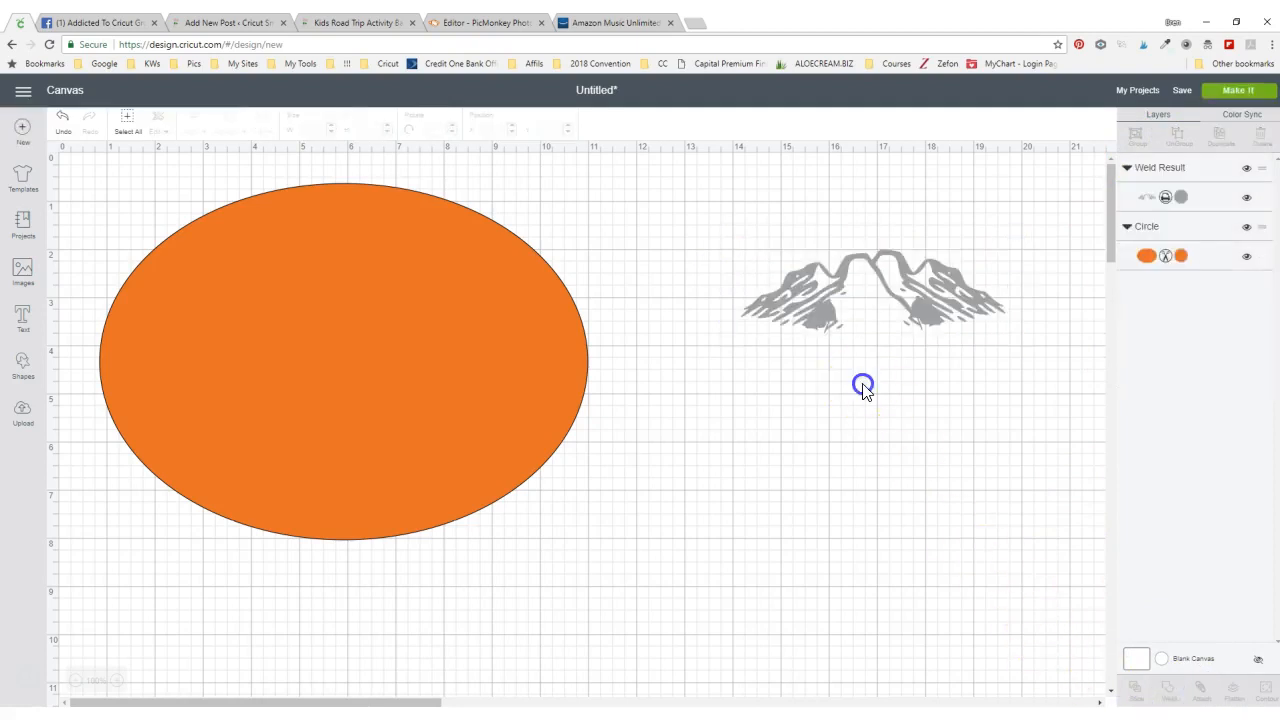
# - Change the welded mountain range's colour to black from the basic colors
pyautogui.click(818, 333)
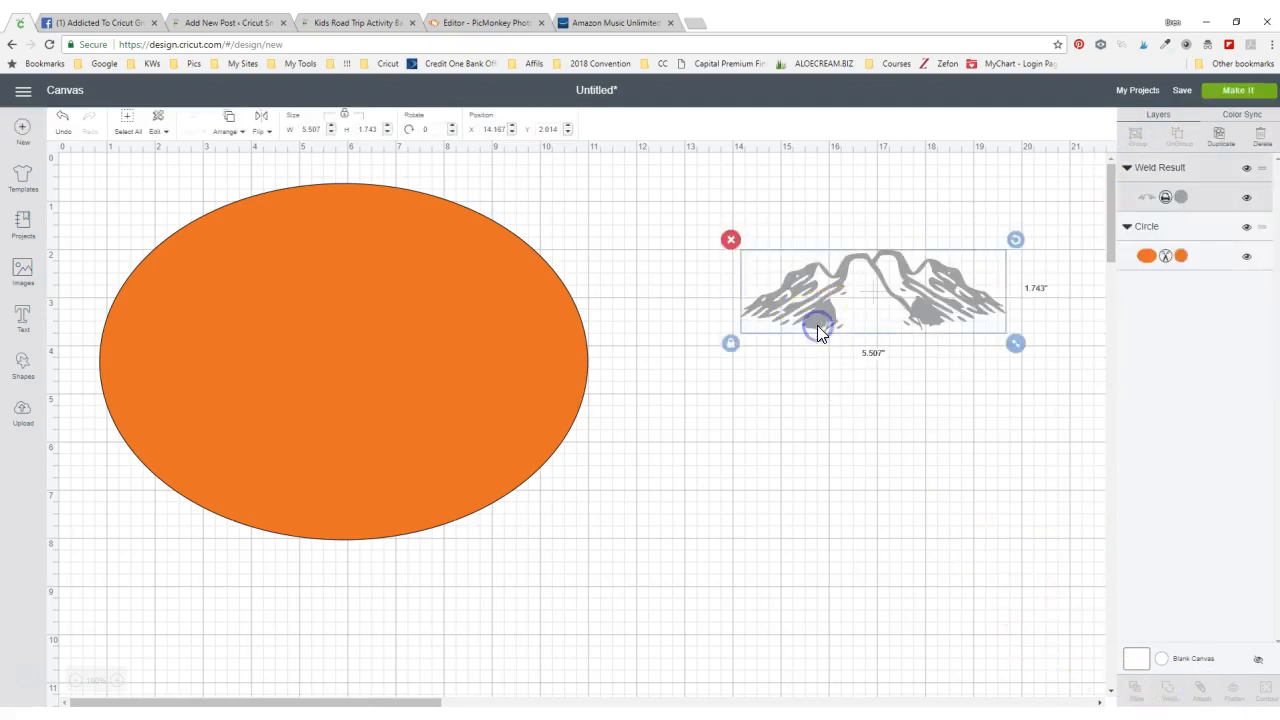
pyautogui.click(1182, 197)
pyautogui.click(1088, 410)
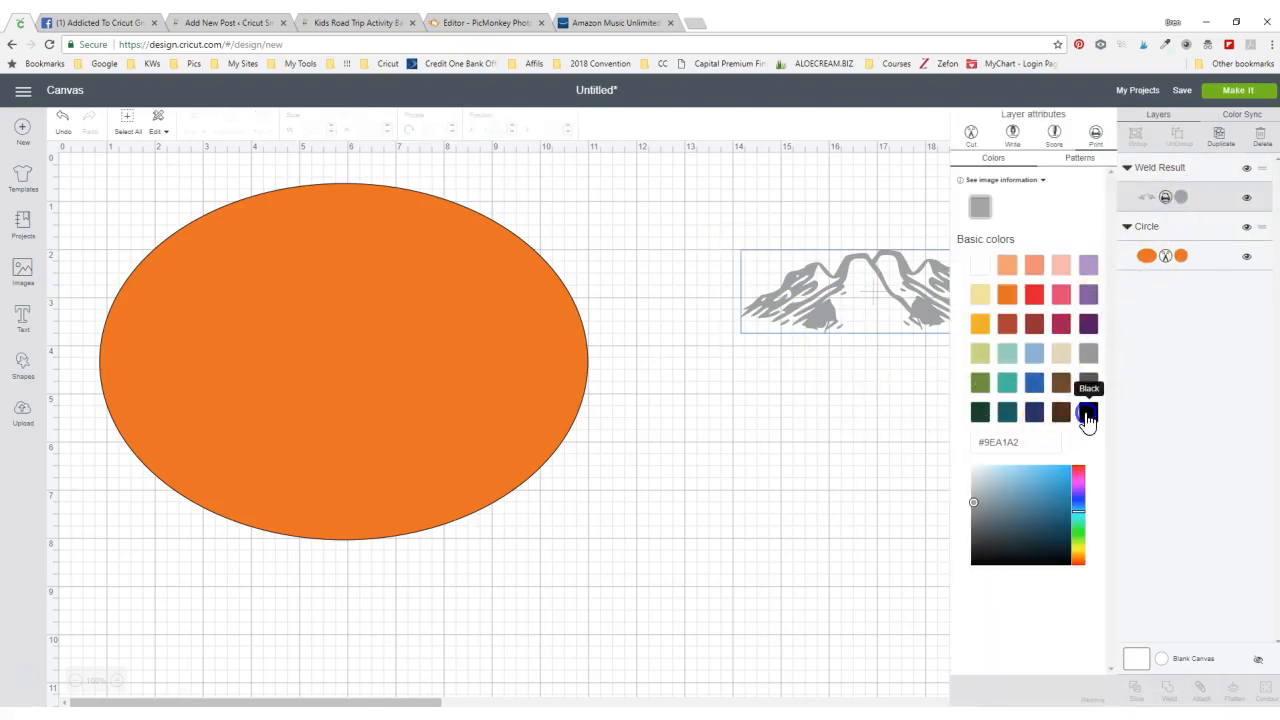
pyautogui.click(1088, 412)
pyautogui.click(862, 414)
# - Enlarge the mountain range to about 6.5 inches wide and place it in the upper half of the orange oval
pyautogui.click(871, 329)
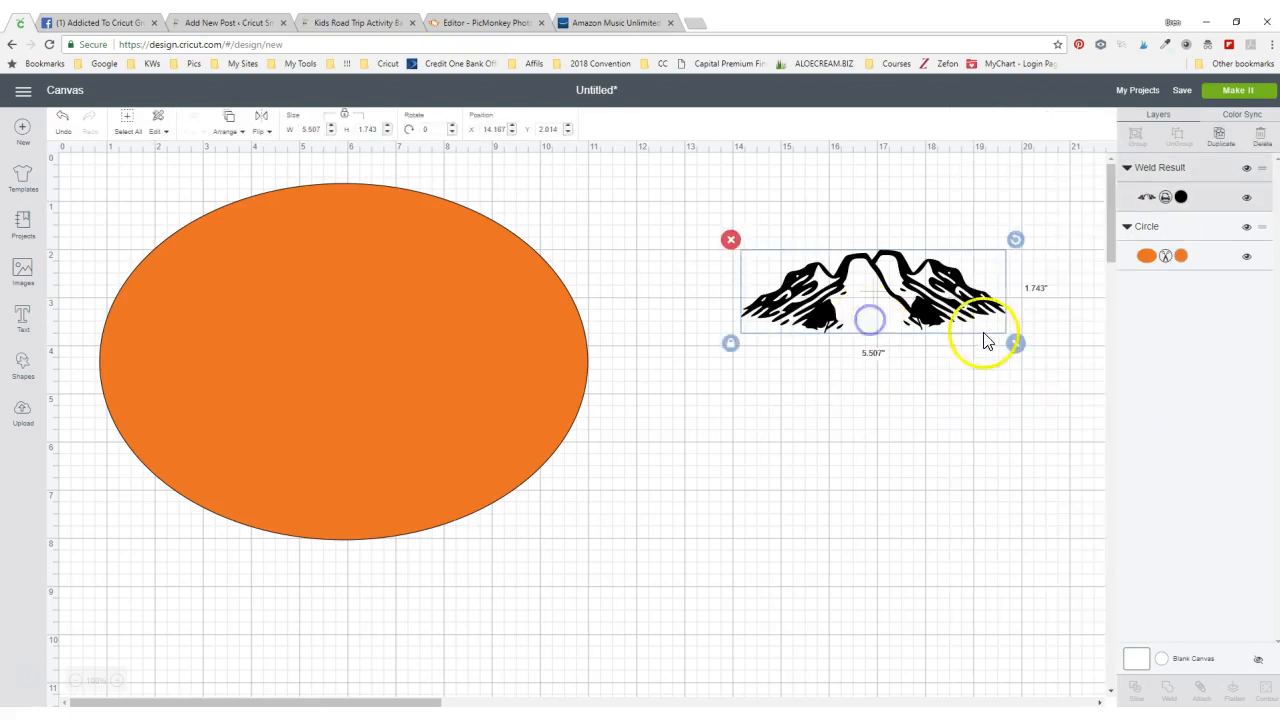
pyautogui.moveTo(1023, 349); pyautogui.dragTo(1050, 388)
pyautogui.moveTo(904, 309); pyautogui.dragTo(343, 357)
pyautogui.moveTo(479, 401); pyautogui.dragTo(489, 408)
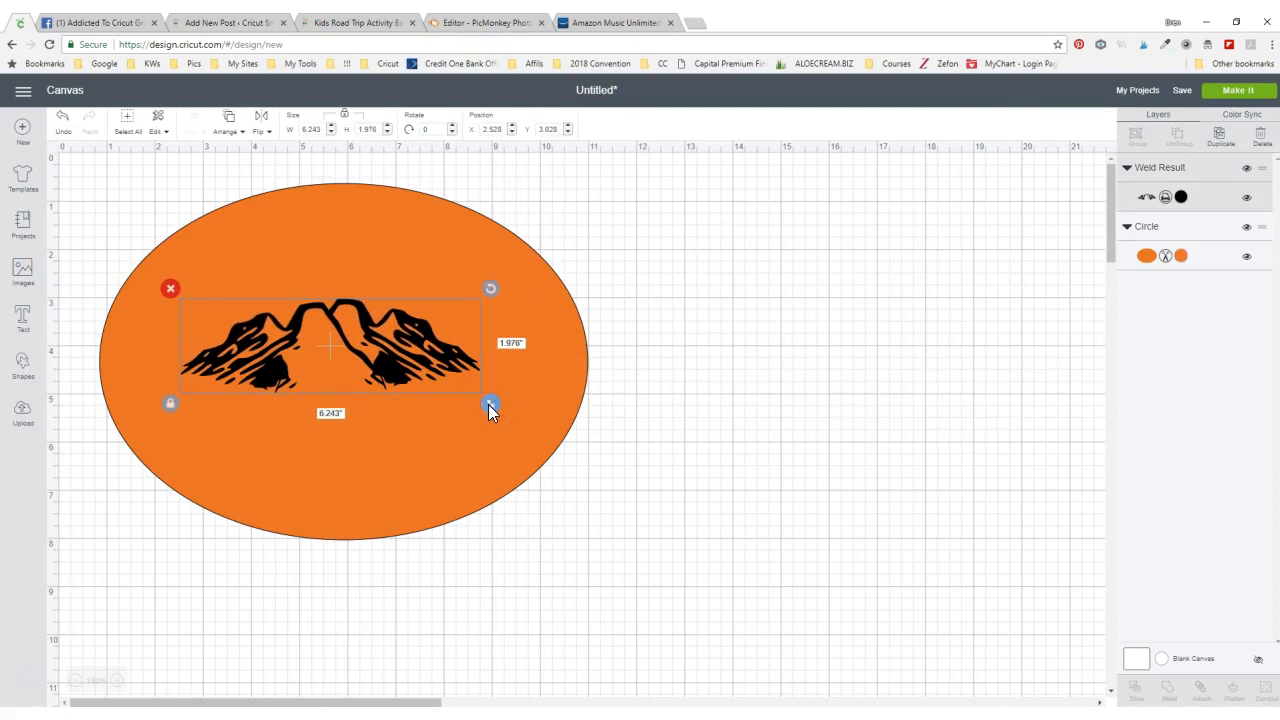
pyautogui.moveTo(496, 402); pyautogui.dragTo(501, 407)
pyautogui.moveTo(427, 367); pyautogui.dragTo(417, 331)
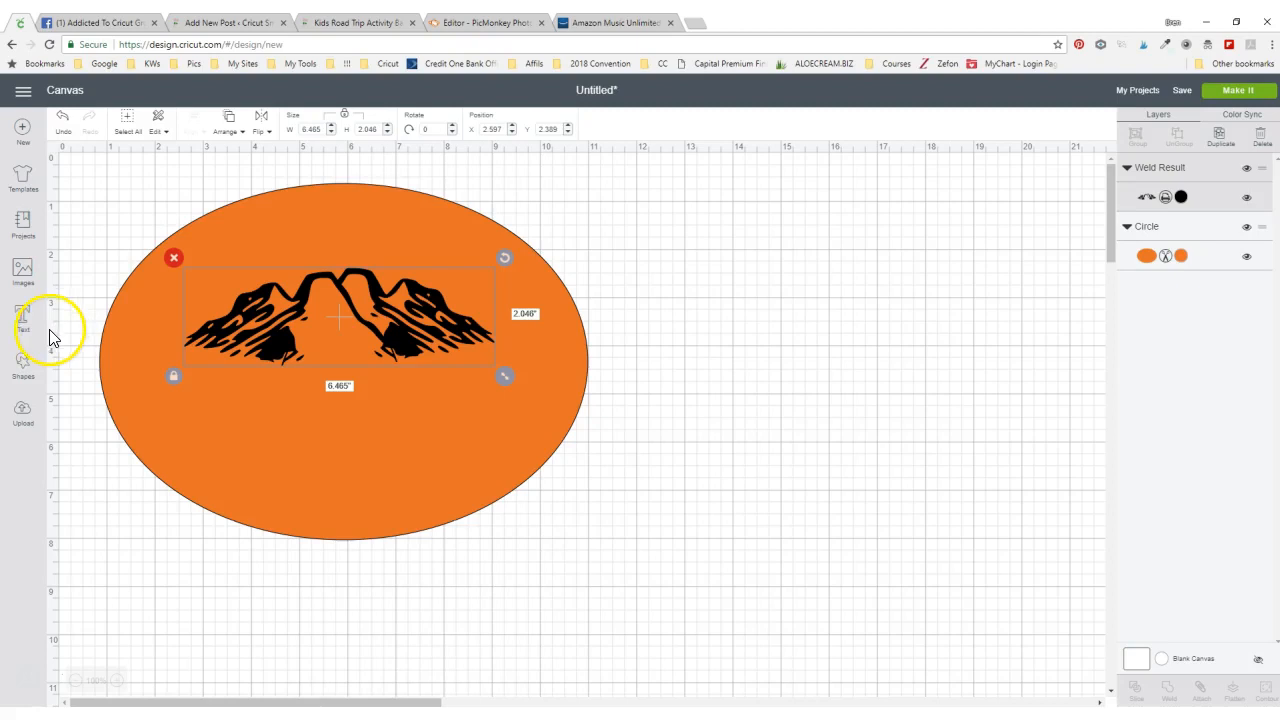
# - Add the text "Extreme Adventure" below the orange oval
pyautogui.click(23, 317)
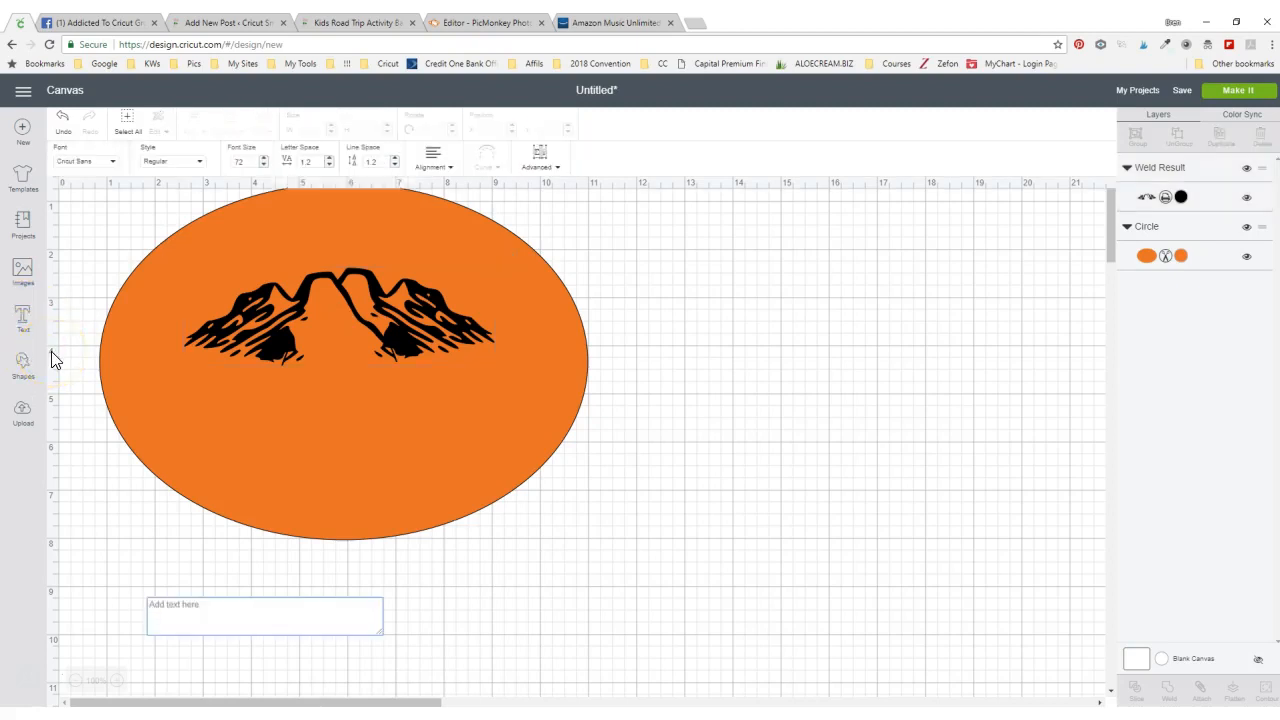
pyautogui.write('Bxt')
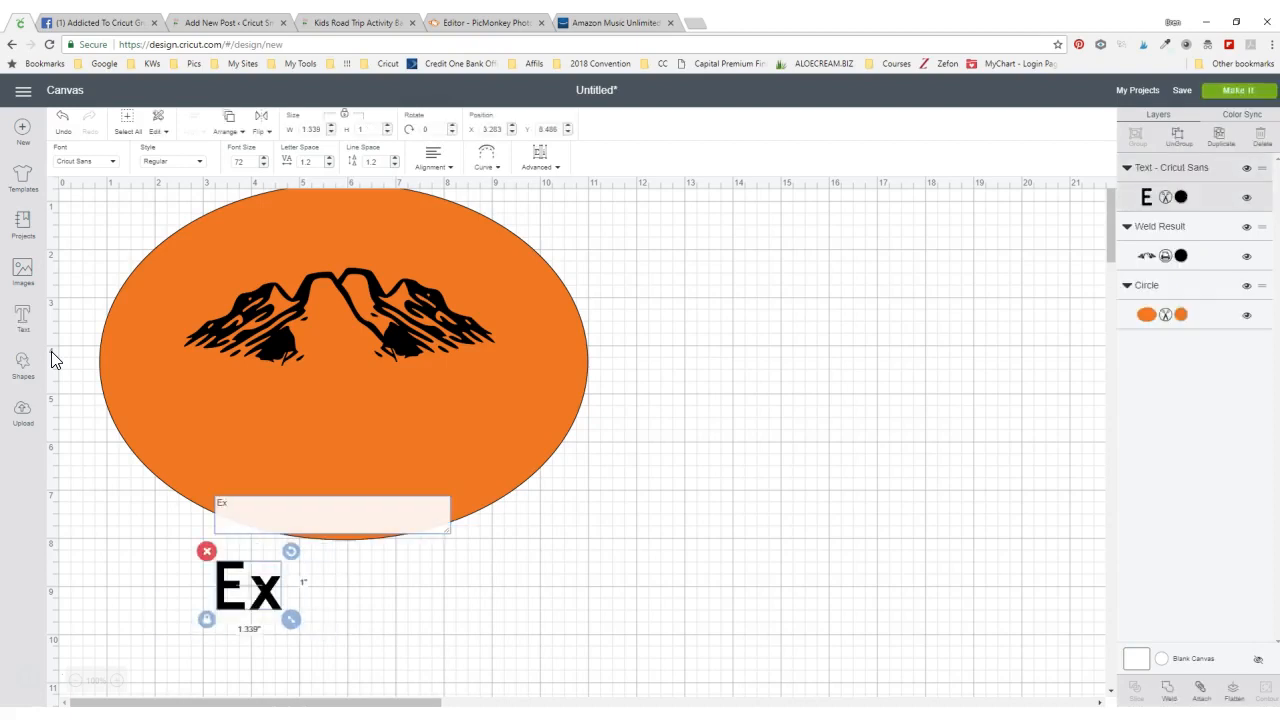
pyautogui.write('reme')
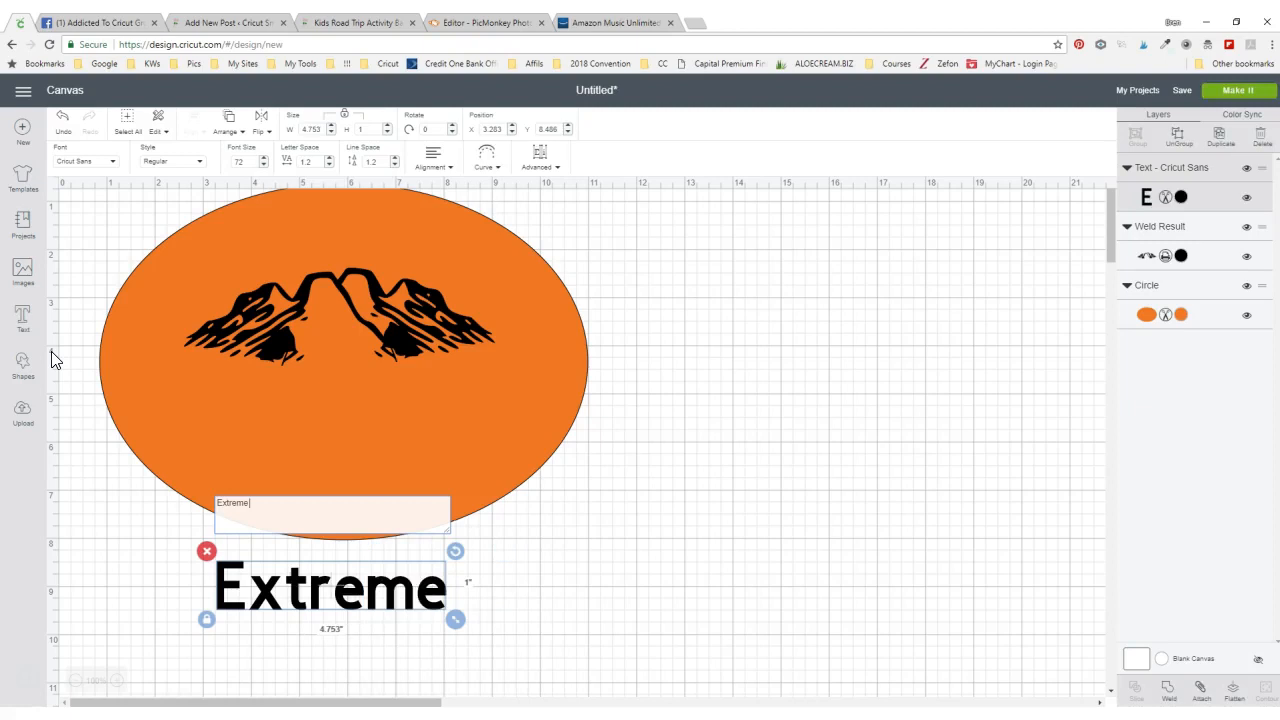
pyautogui.write(' A')
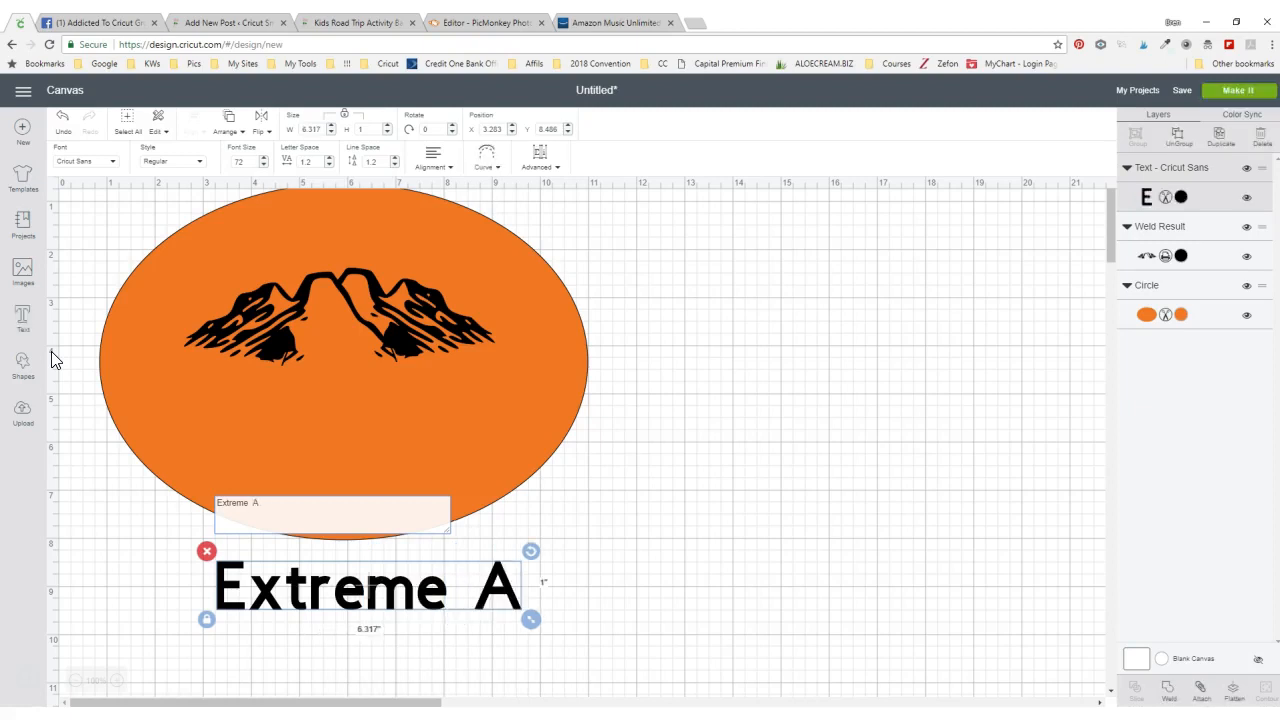
pyautogui.write('dventrue')
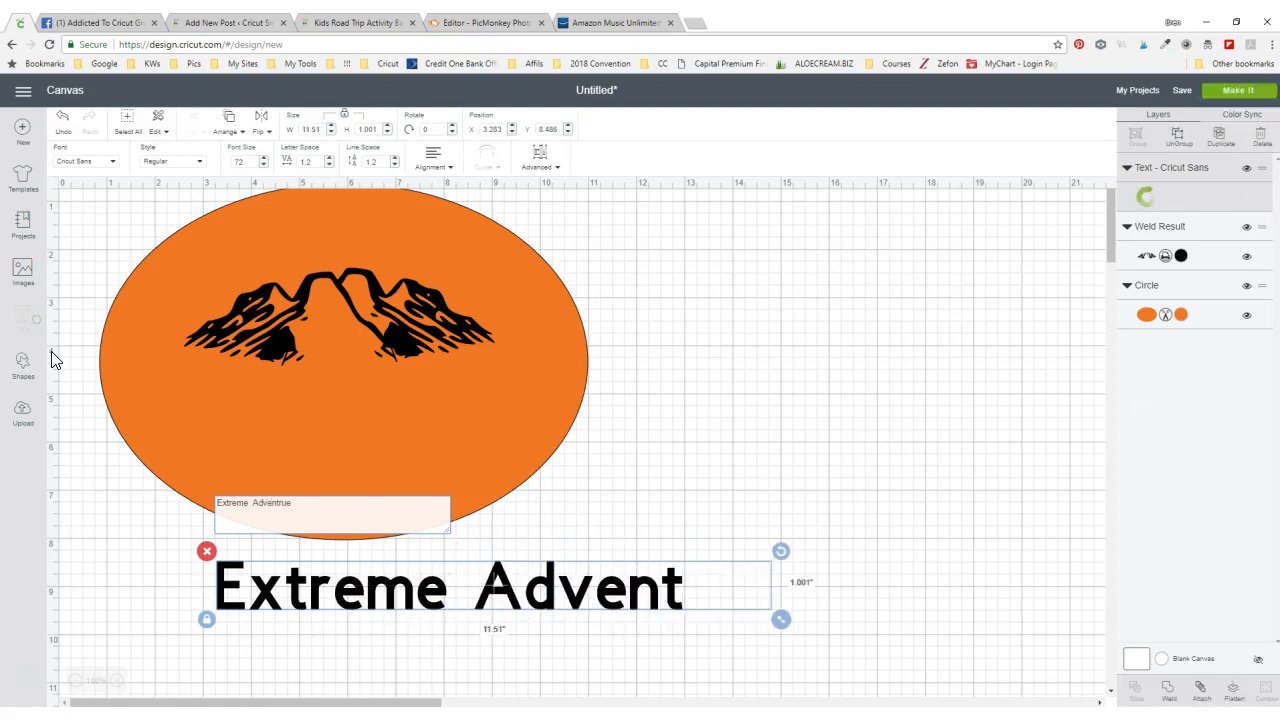
pyautogui.press('BackSpace')
pyautogui.press('BackSpace')
pyautogui.press('BackSpace')
pyautogui.write('ure')
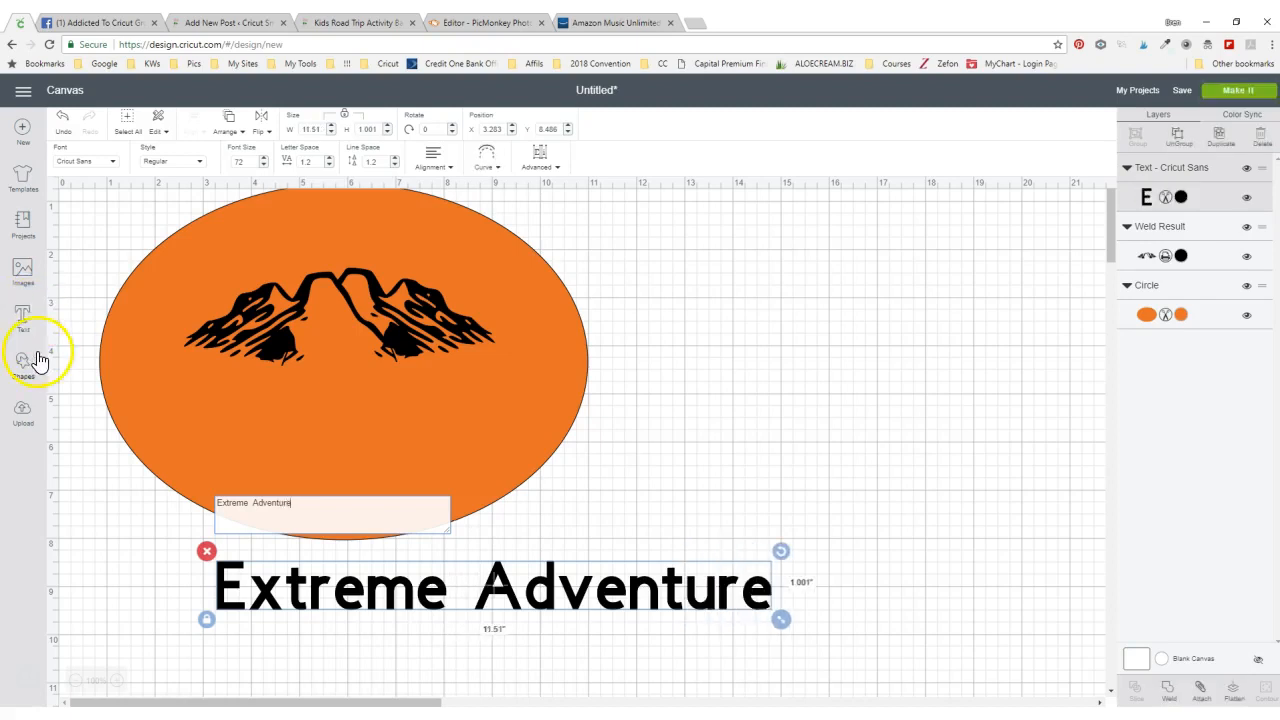
# - Search the system fonts for "old" and set the text's font to Oldventure
pyautogui.click(87, 162)
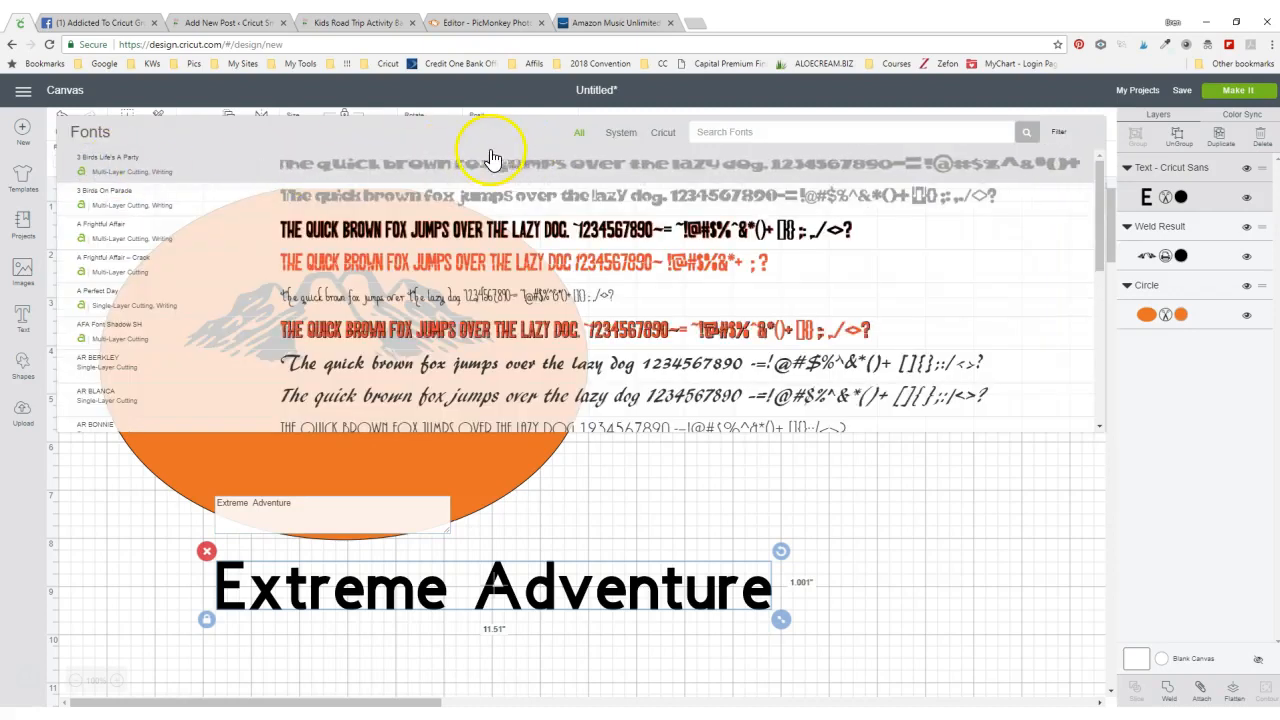
pyautogui.click(616, 132)
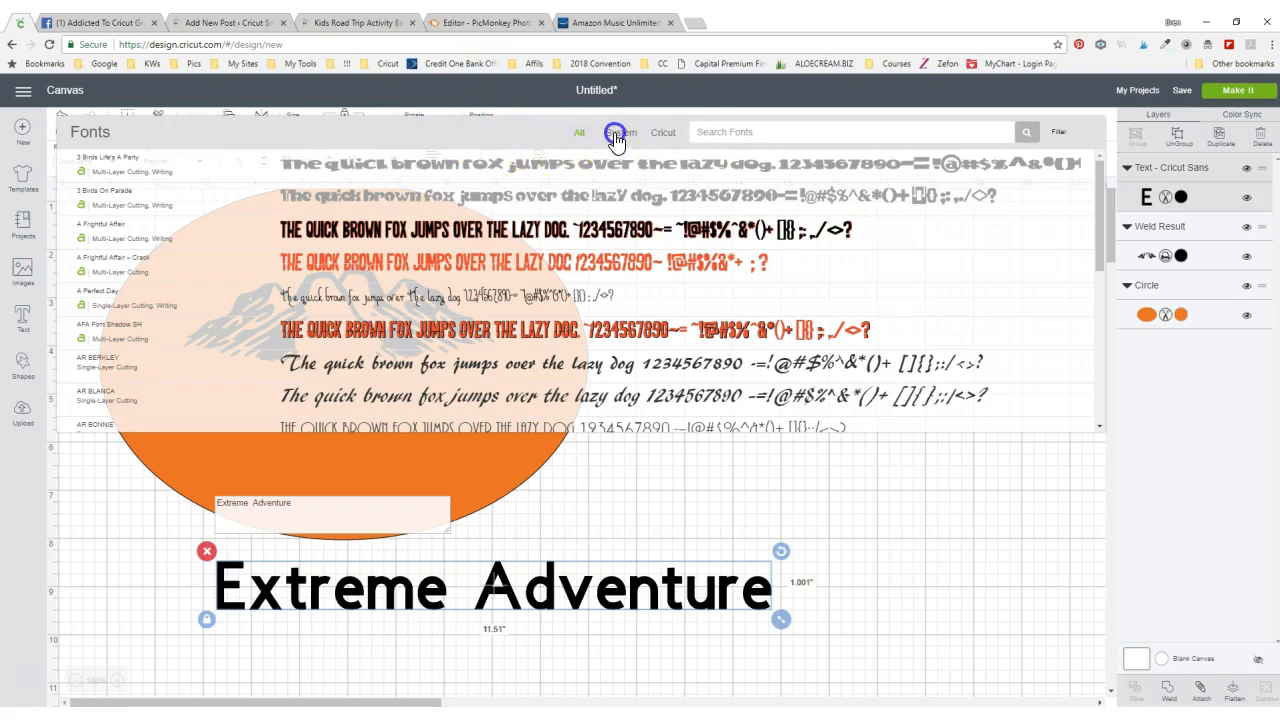
pyautogui.click(703, 115)
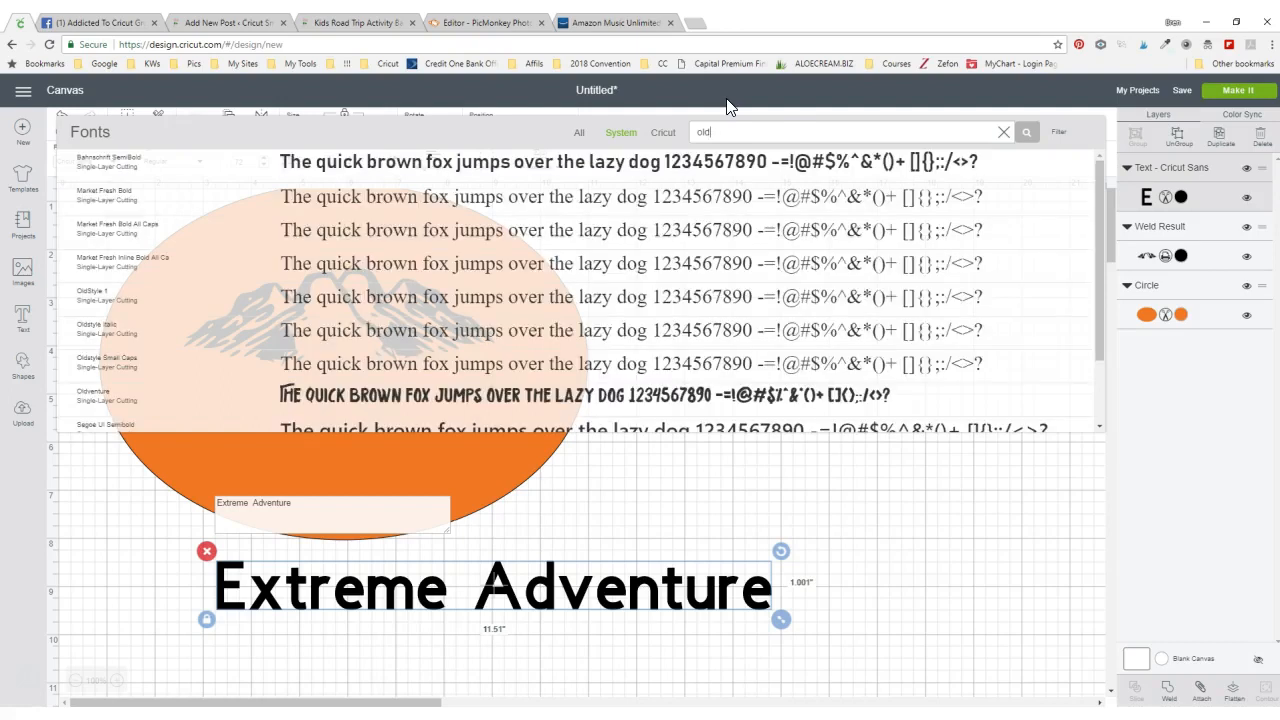
pyautogui.click(104, 405)
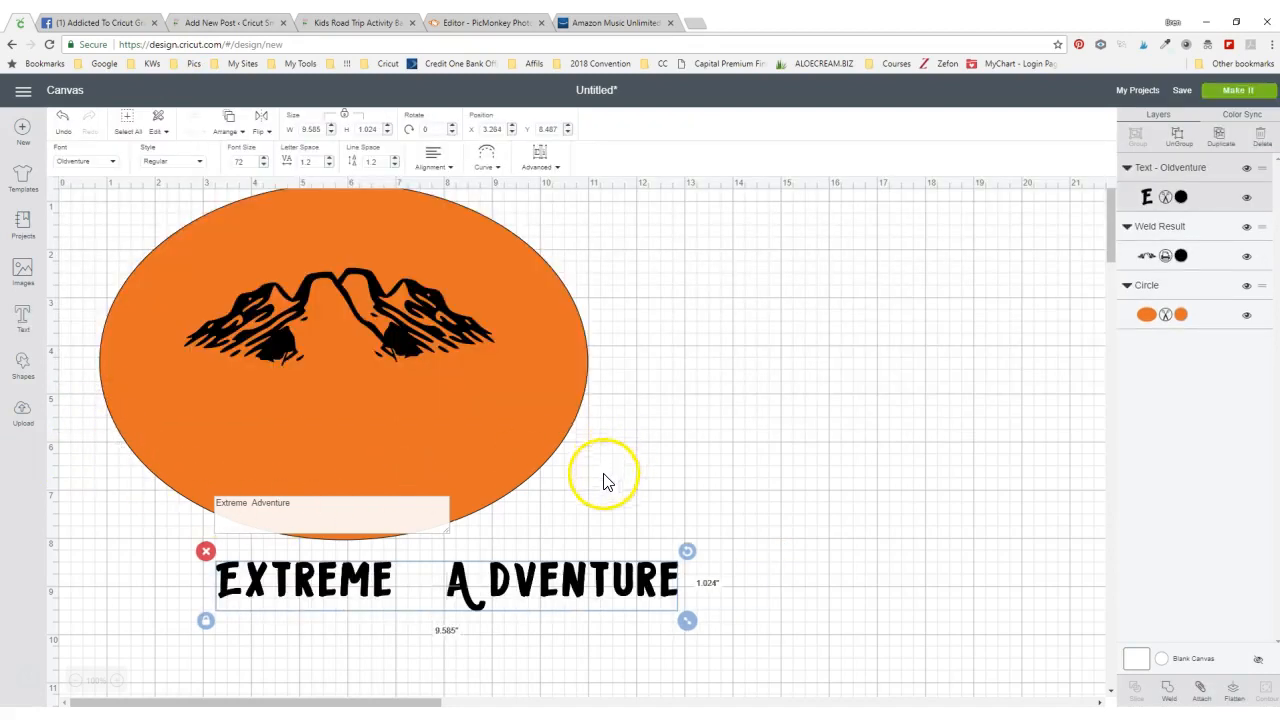
# - Ungroup the text to letters and shift the A of "Adventure" 0.3 inches right, against the D
pyautogui.click(541, 160)
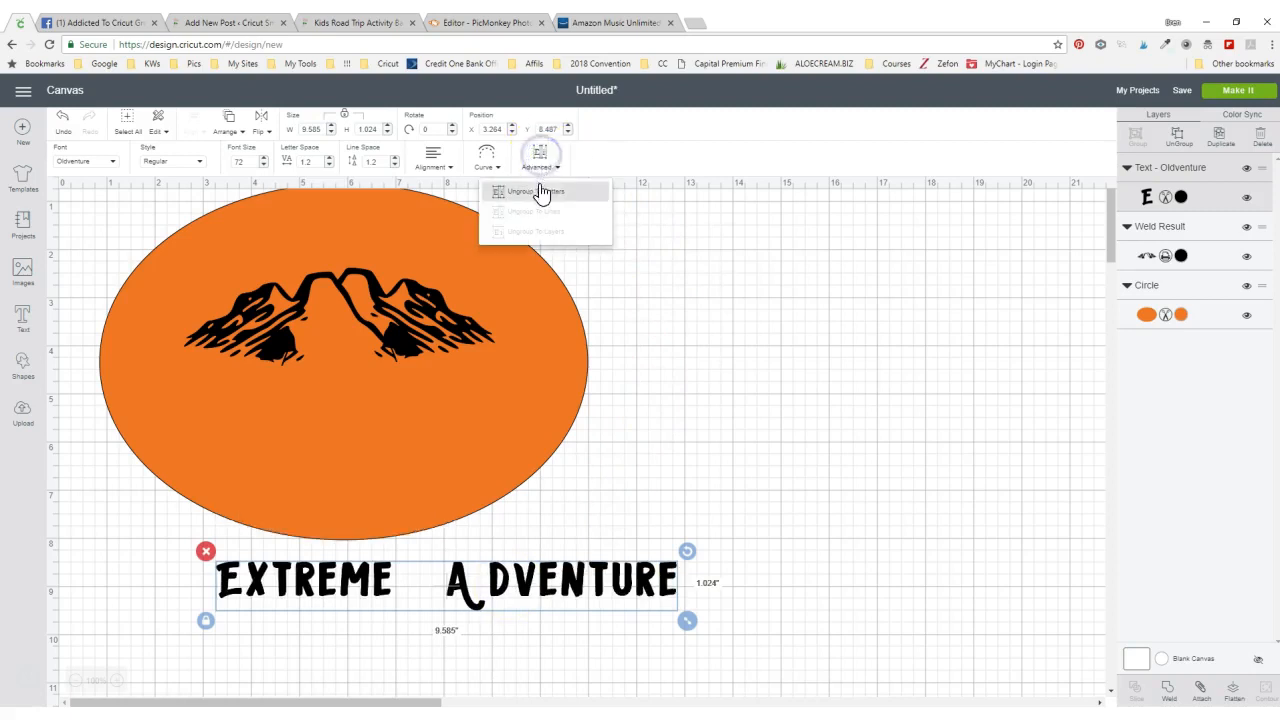
pyautogui.click(539, 193)
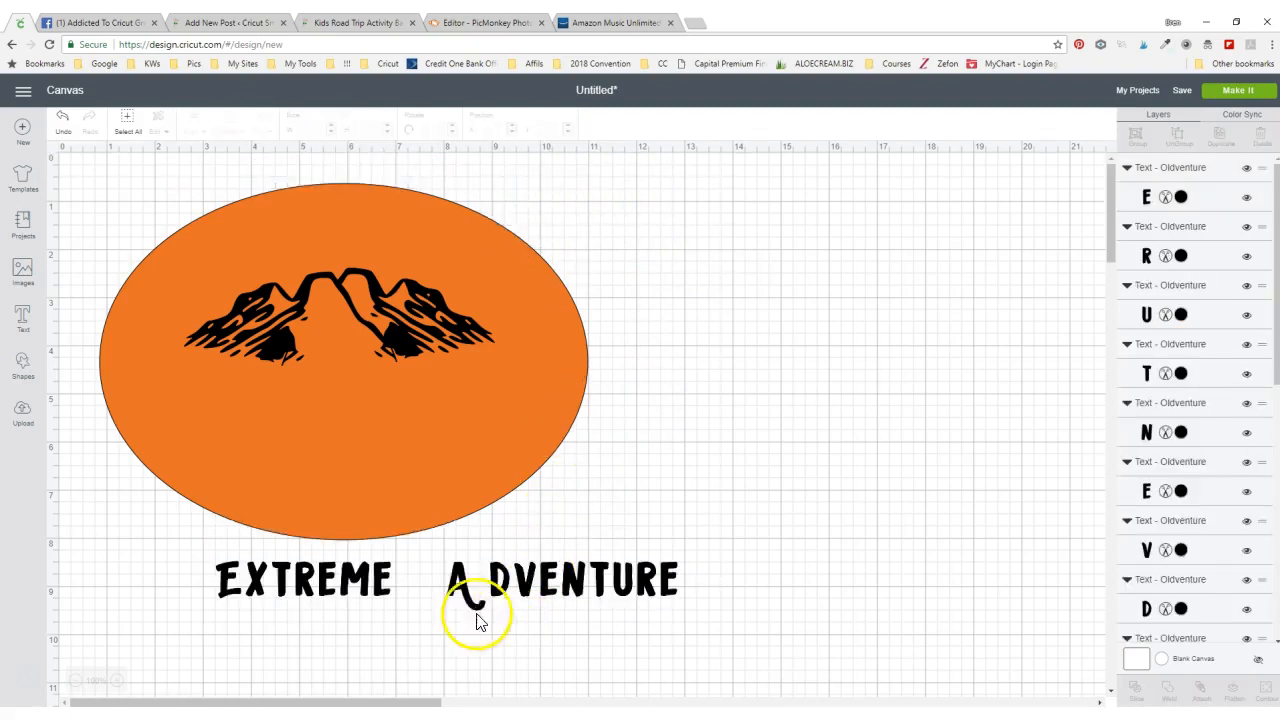
pyautogui.click(468, 594)
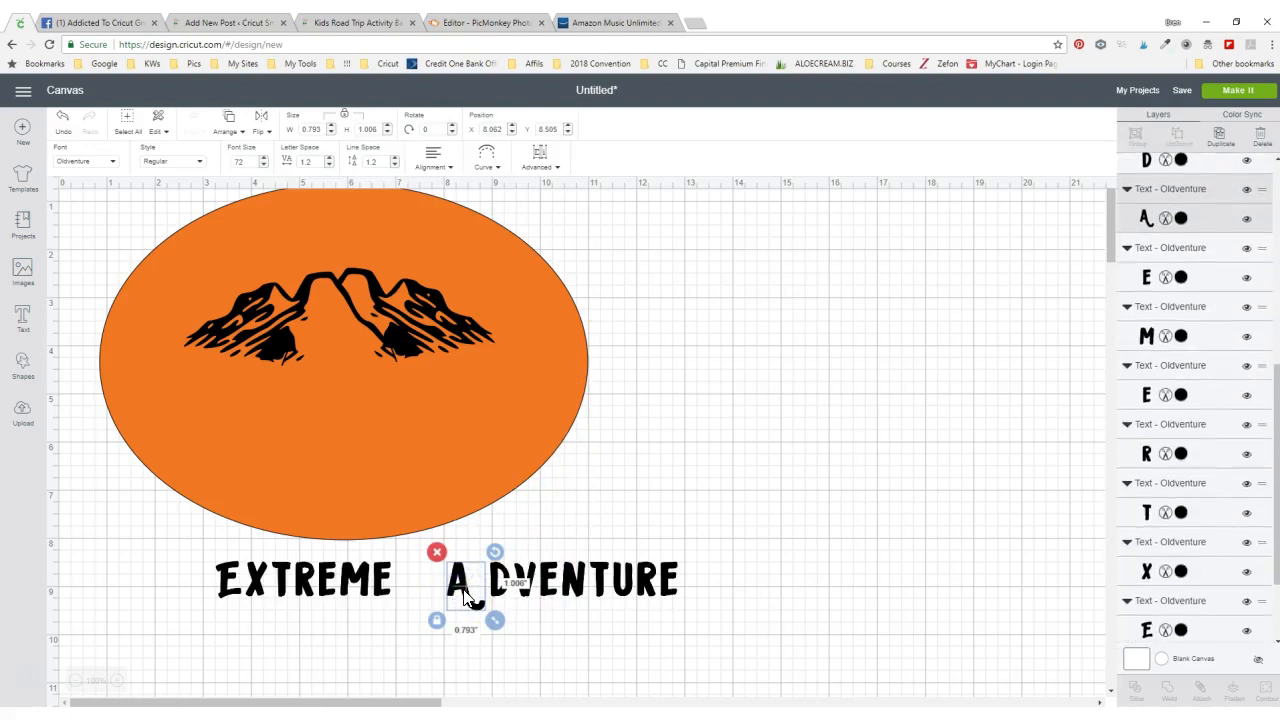
pyautogui.press('Right')
pyautogui.press('Right')
pyautogui.press('Right')
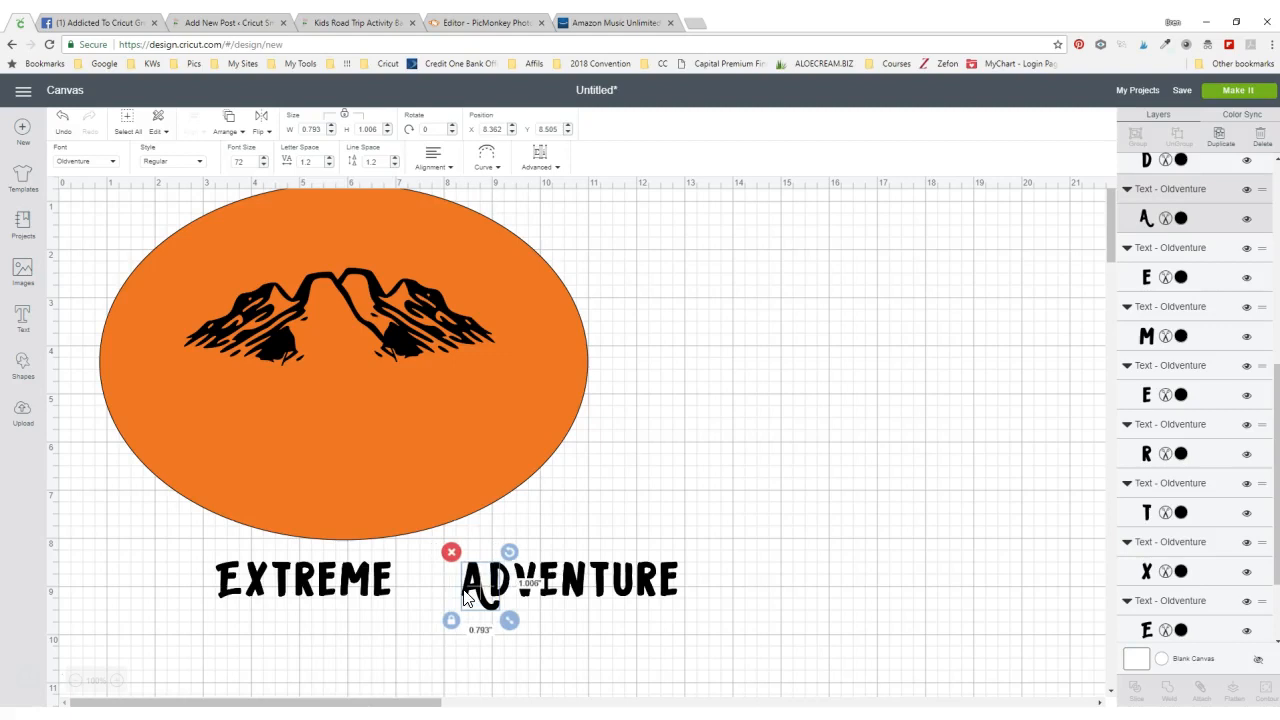
pyautogui.click(759, 540)
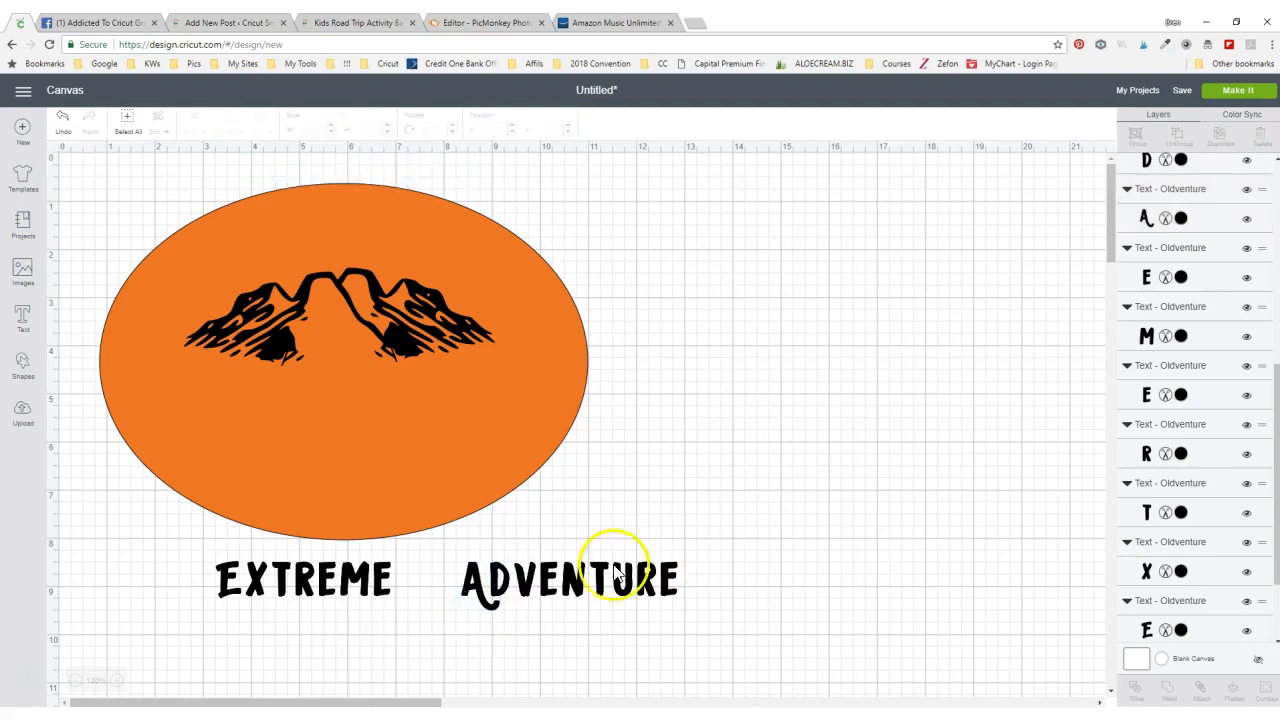
# - Select all the letters of "Extreme" and shift them 0.9 inches right, closer to "Adventure"
pyautogui.click(404, 597)
pyautogui.moveTo(365, 590); pyautogui.dragTo(208, 569)
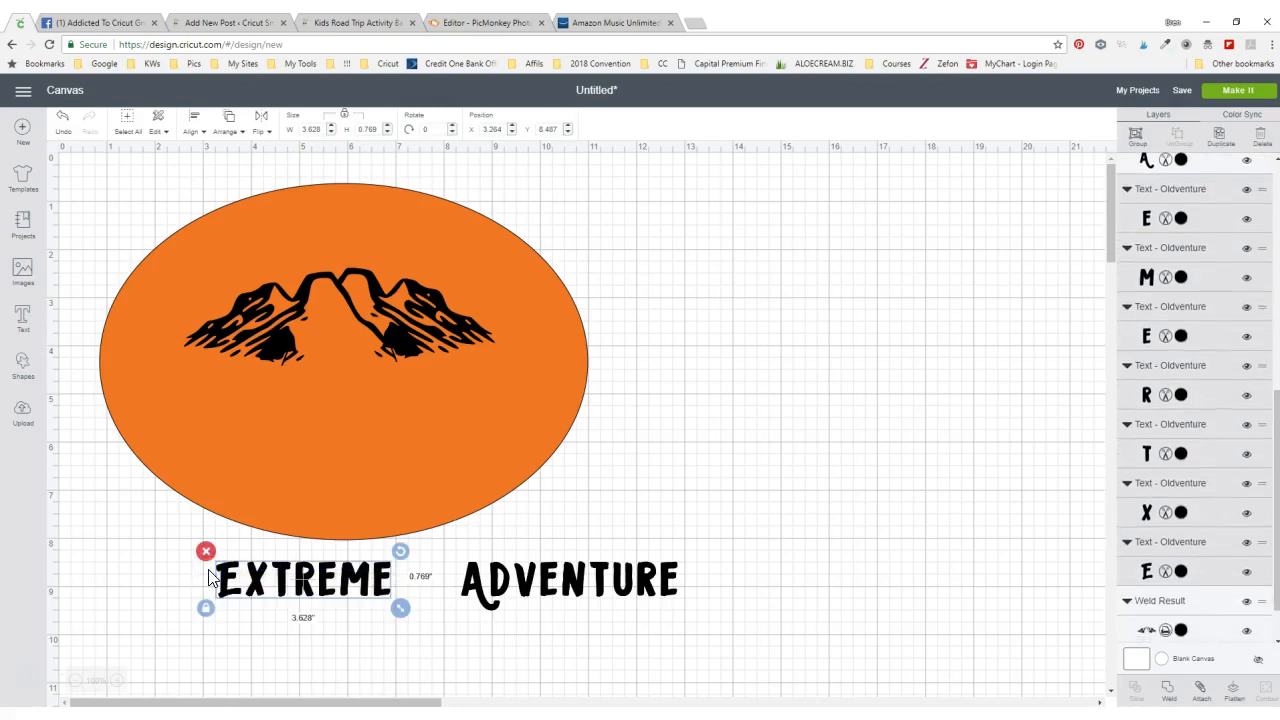
pyautogui.press('Right')
pyautogui.press('Right')
pyautogui.press('Right')
pyautogui.press('Right')
pyautogui.press('Right')
pyautogui.press('Right')
pyautogui.press('Right')
pyautogui.press('Right')
pyautogui.press('Right')
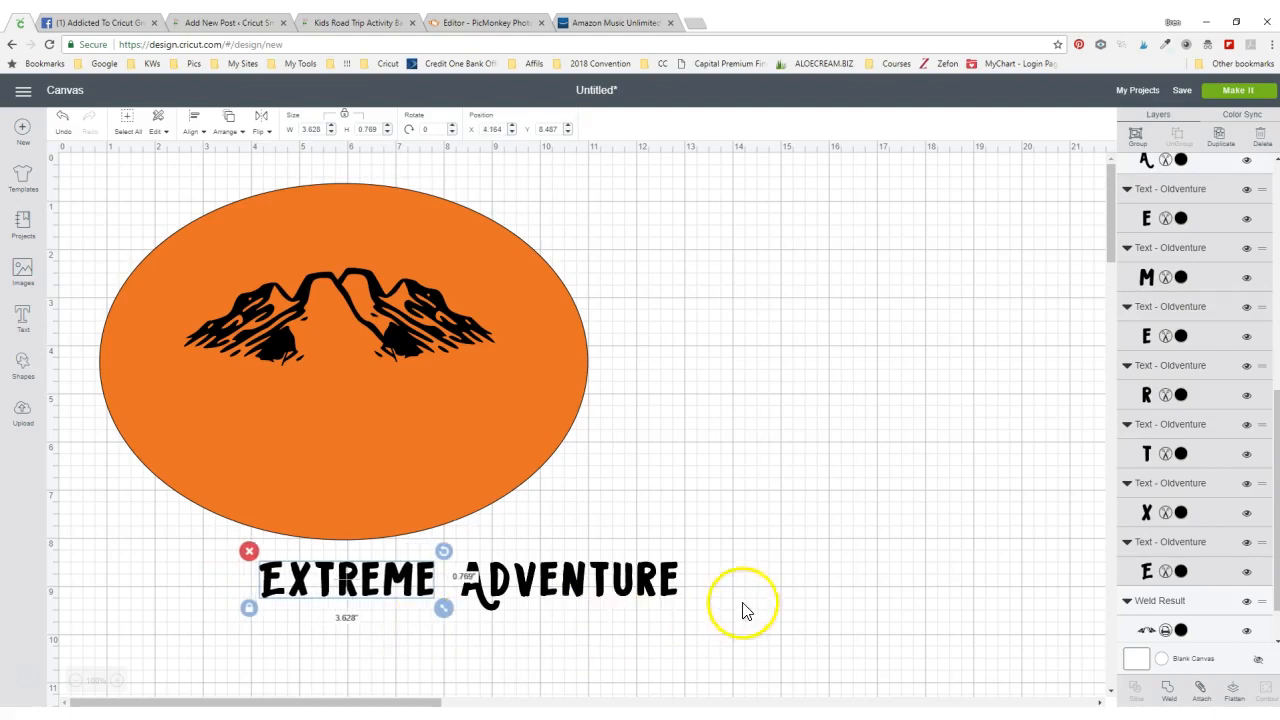
# - Select all the letters of both words and group them
pyautogui.click(743, 610)
pyautogui.moveTo(694, 600); pyautogui.dragTo(243, 560)
pyautogui.scroll(5, 1177, 189)
pyautogui.click(1135, 133)
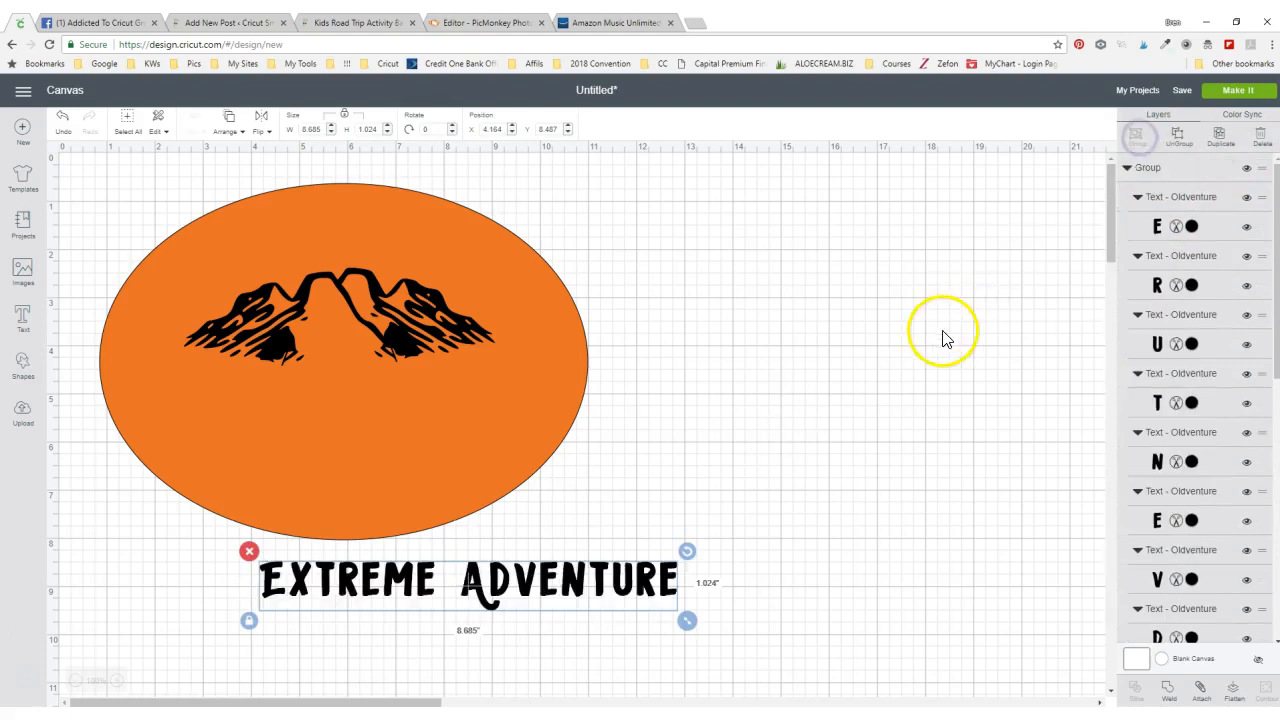
# - Delete the grouped lettering and add new text reading "Extreme Adventure" below the oval
pyautogui.click(685, 470)
pyautogui.click(577, 581)
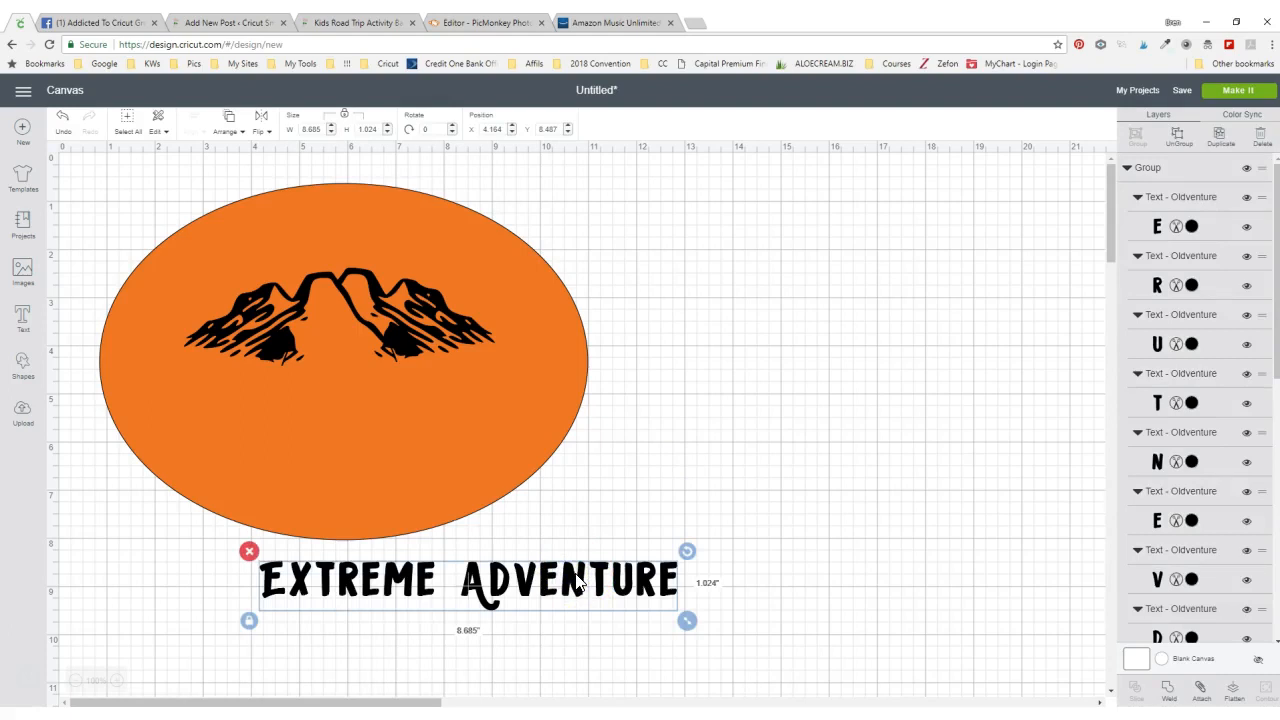
pyautogui.click(249, 551)
pyautogui.click(24, 318)
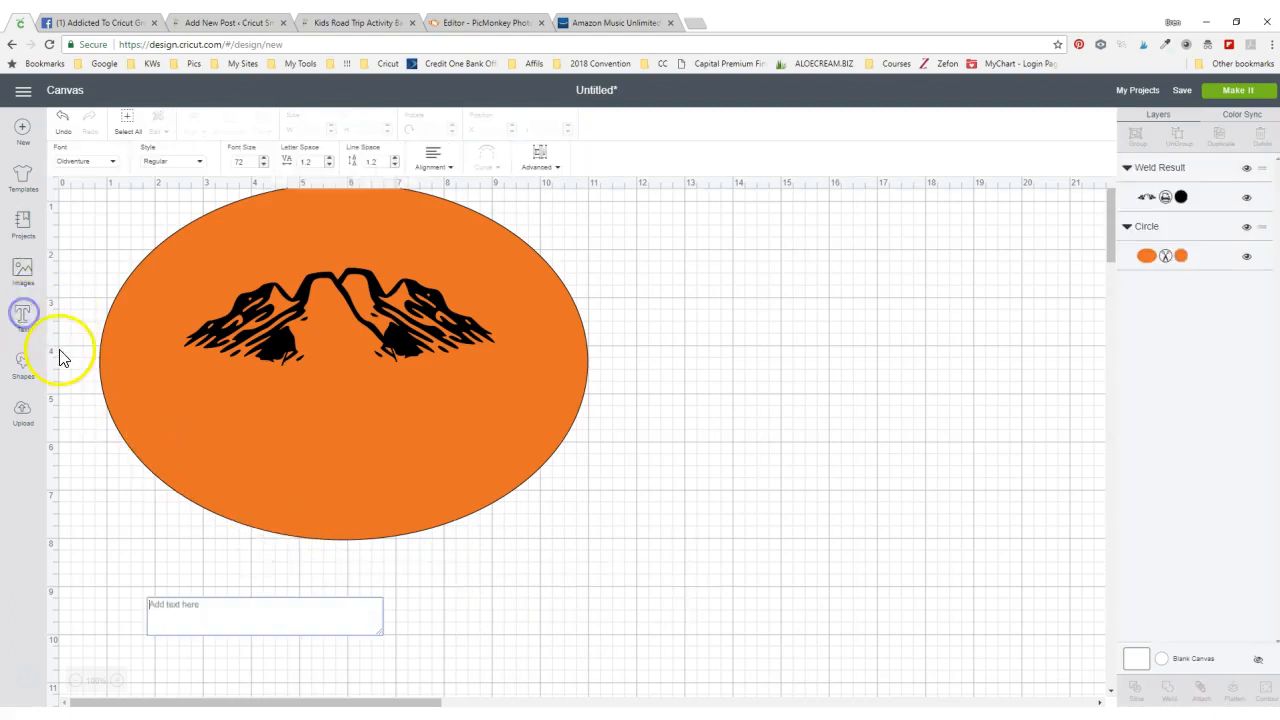
pyautogui.write('Ex')
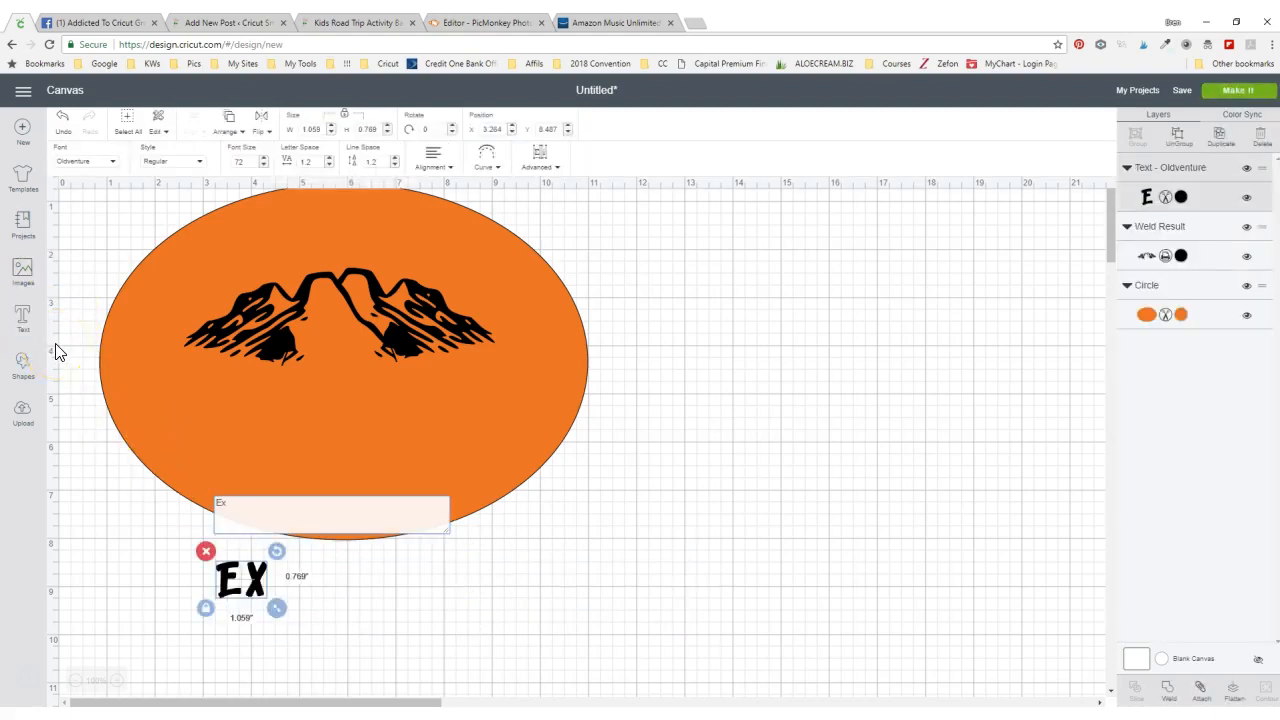
pyautogui.write('tremee')
pyautogui.press('BackSpace')
pyautogui.write('Adven')
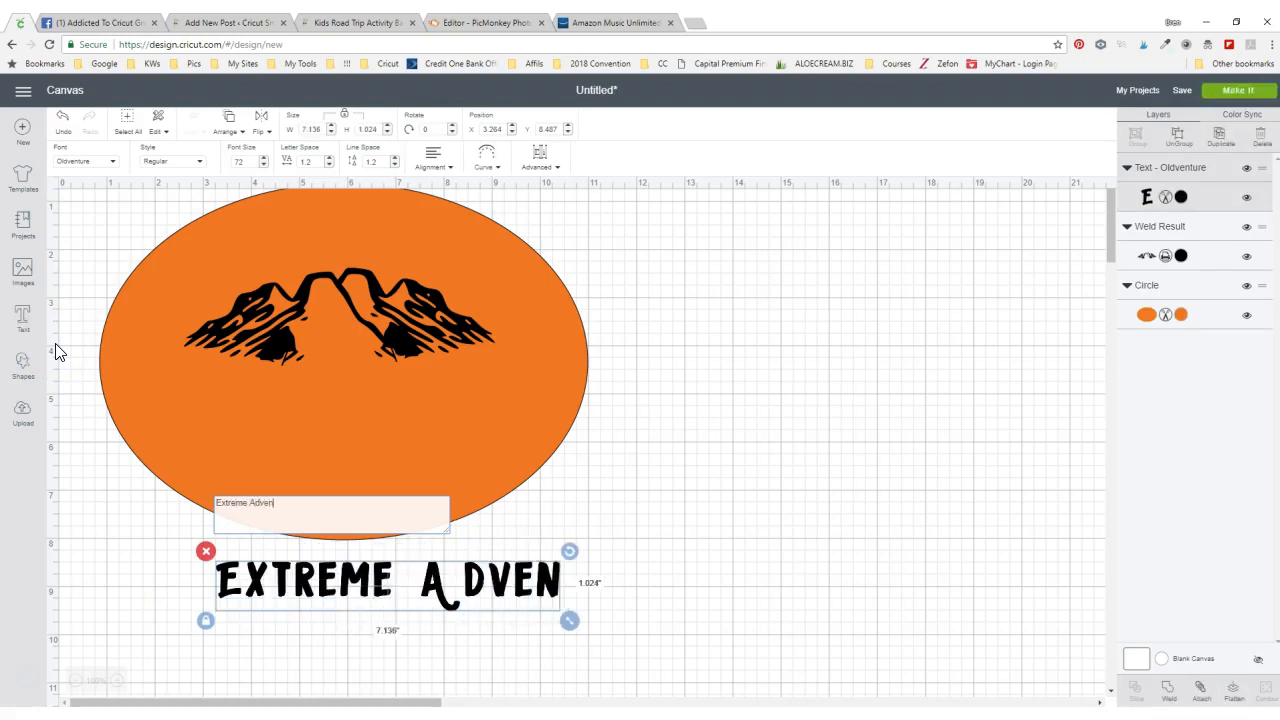
pyautogui.write('ture')
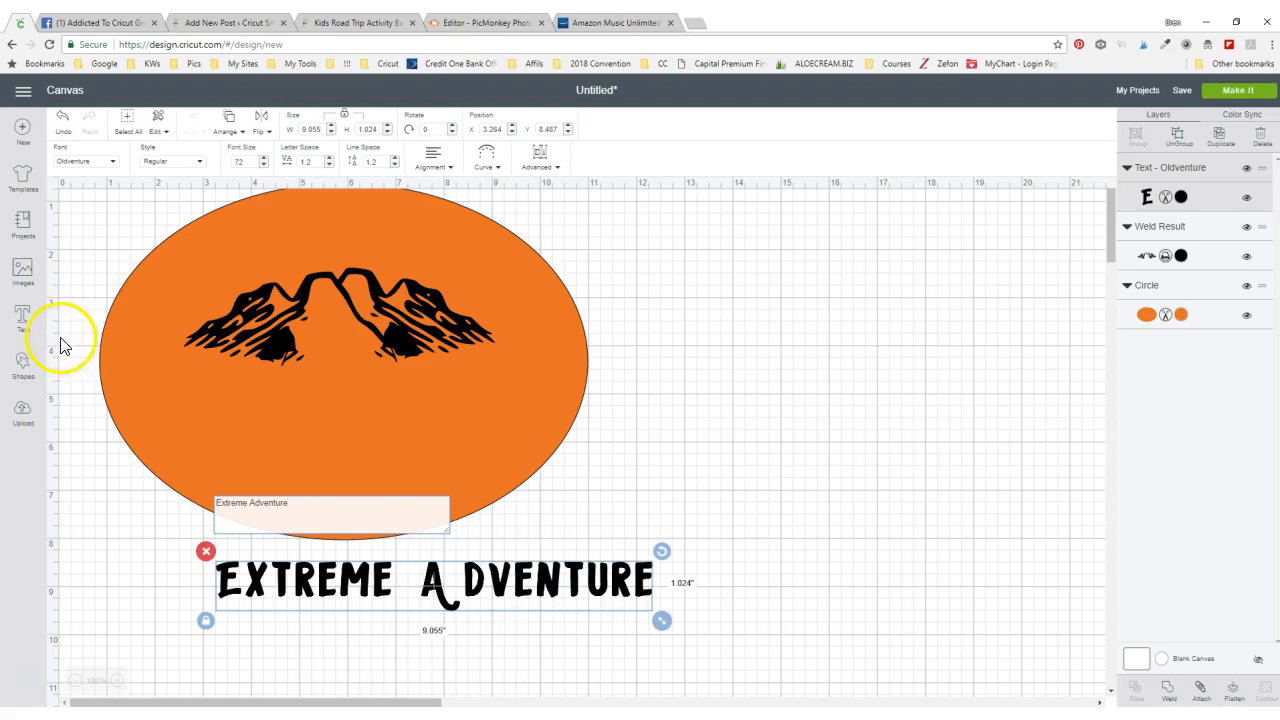
# - Curve the new text into an upward arch with a diameter of about 14 and move it into the oval above the mountains
pyautogui.click(690, 394)
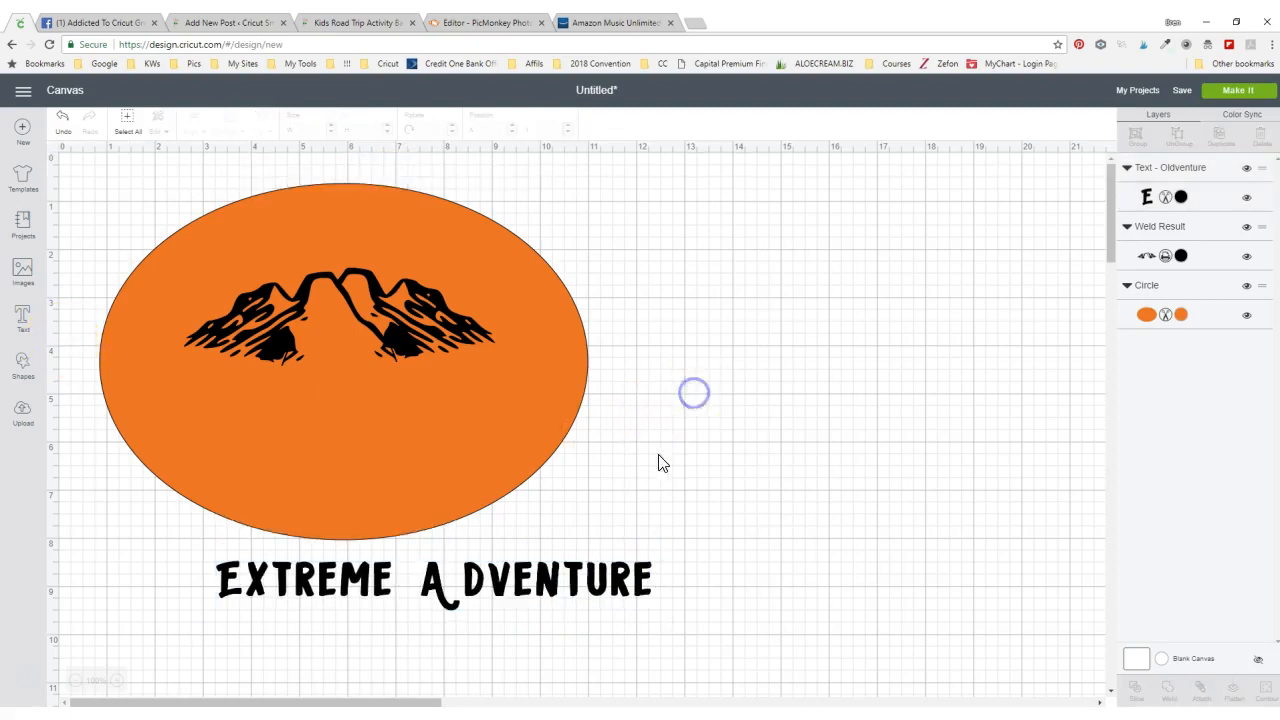
pyautogui.click(501, 577)
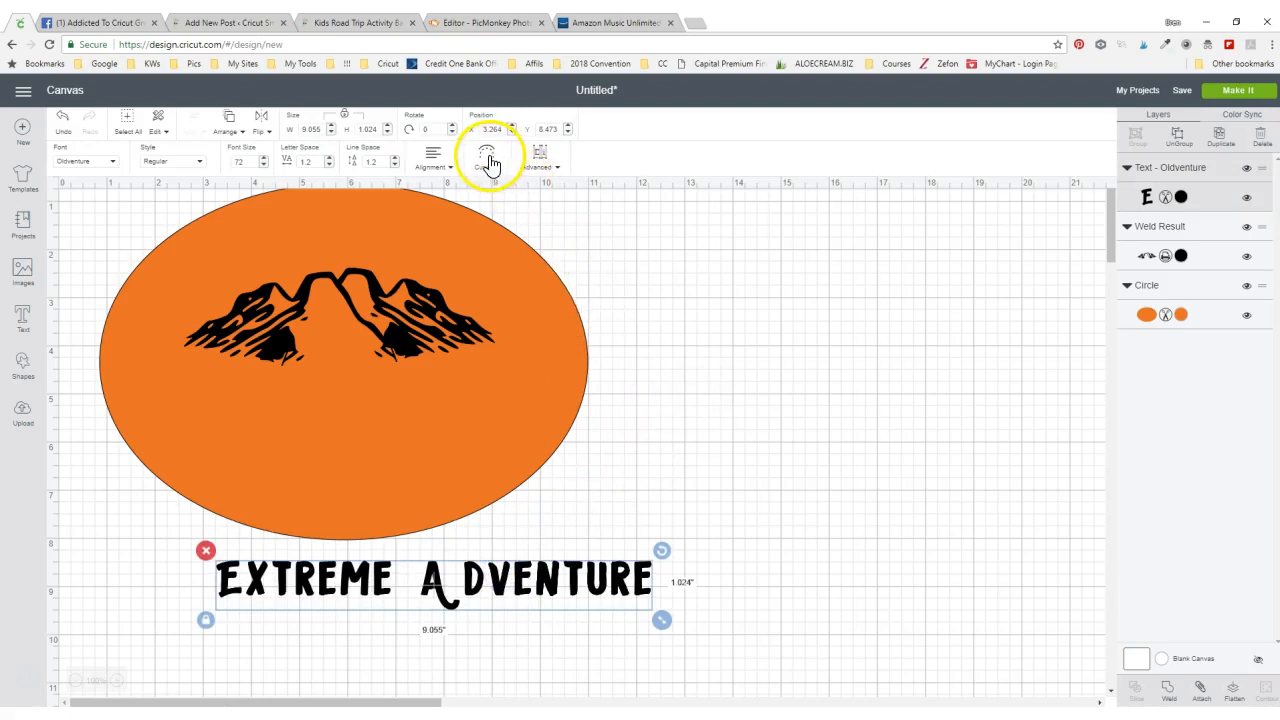
pyautogui.click(488, 157)
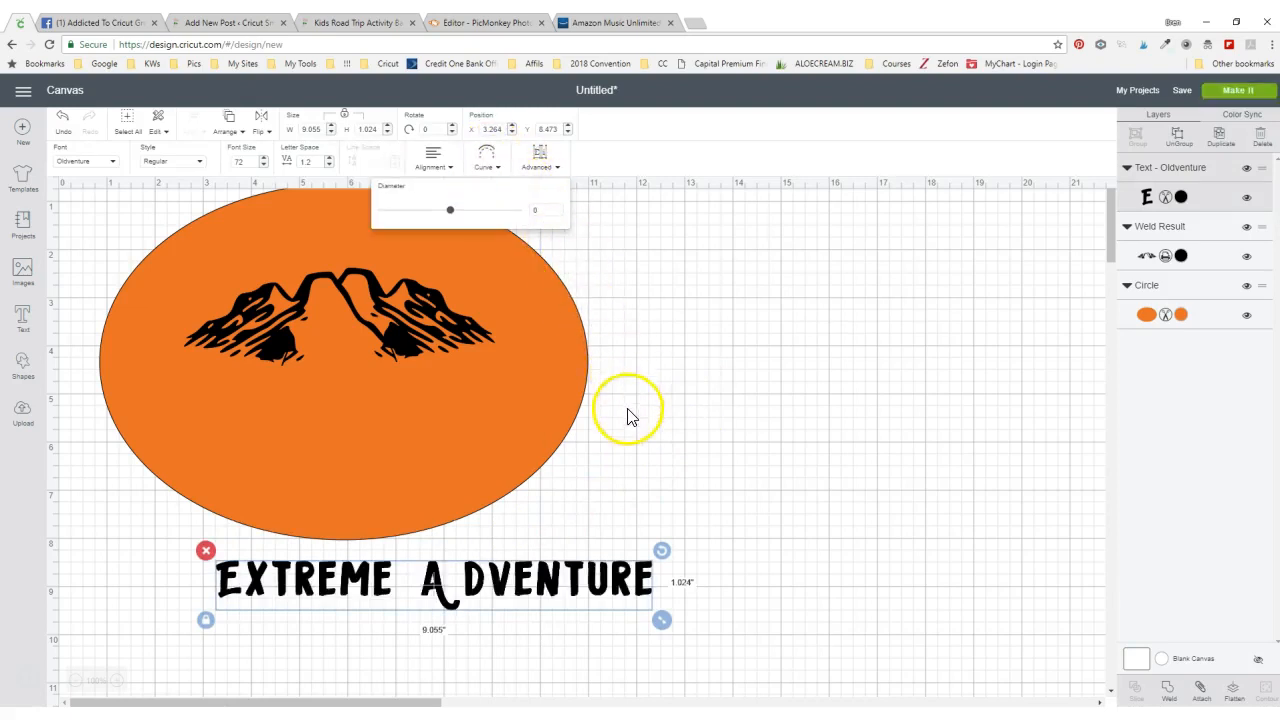
pyautogui.moveTo(449, 211); pyautogui.dragTo(486, 232)
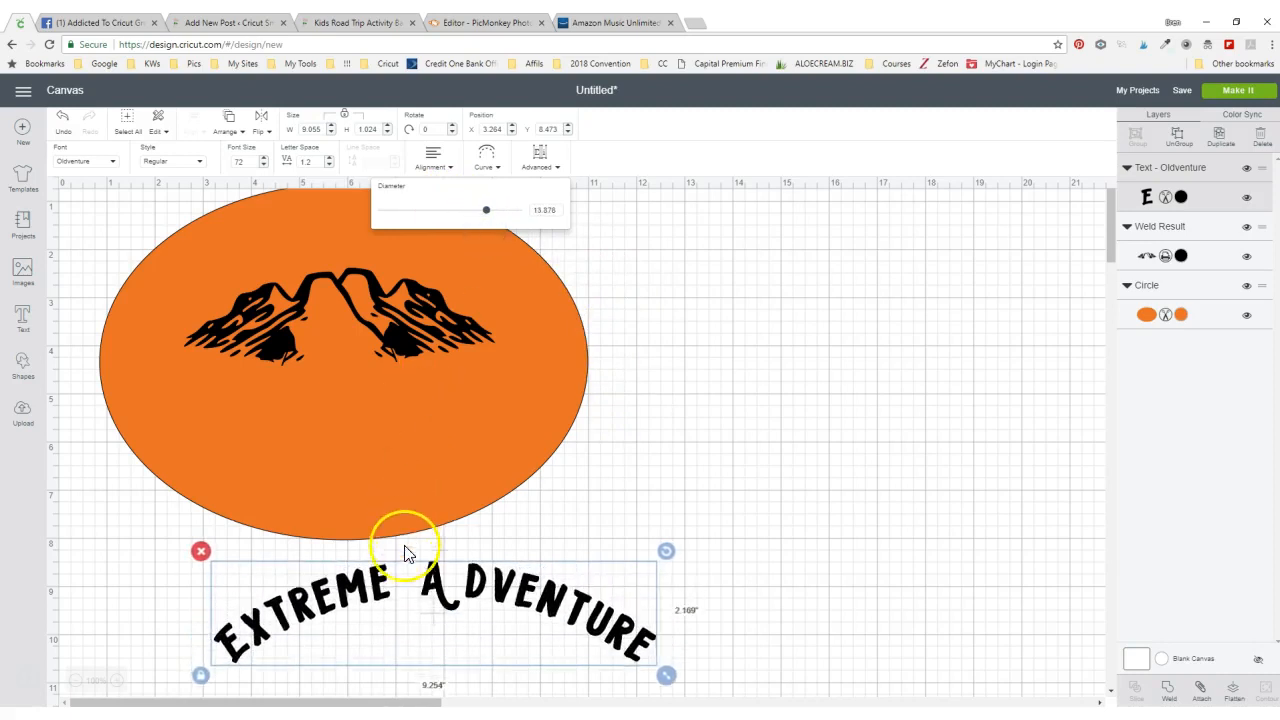
pyautogui.moveTo(365, 556); pyautogui.dragTo(261, 224)
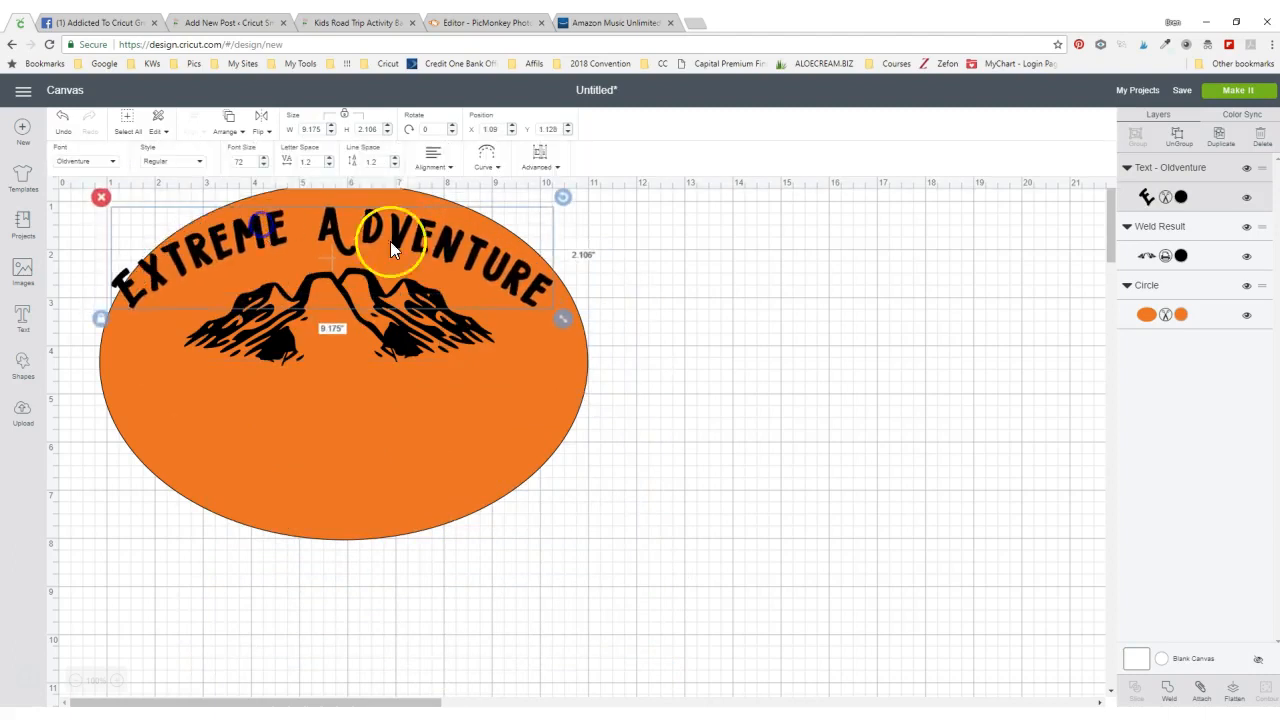
# - Shrink the curved "Extreme Adventure" text and tighten its arch until it is about 8.4 inches wide
pyautogui.moveTo(563, 320); pyautogui.dragTo(537, 311)
pyautogui.moveTo(476, 255); pyautogui.dragTo(504, 265)
pyautogui.click(486, 158)
pyautogui.click(486, 211)
pyautogui.moveTo(486, 211); pyautogui.dragTo(492, 211)
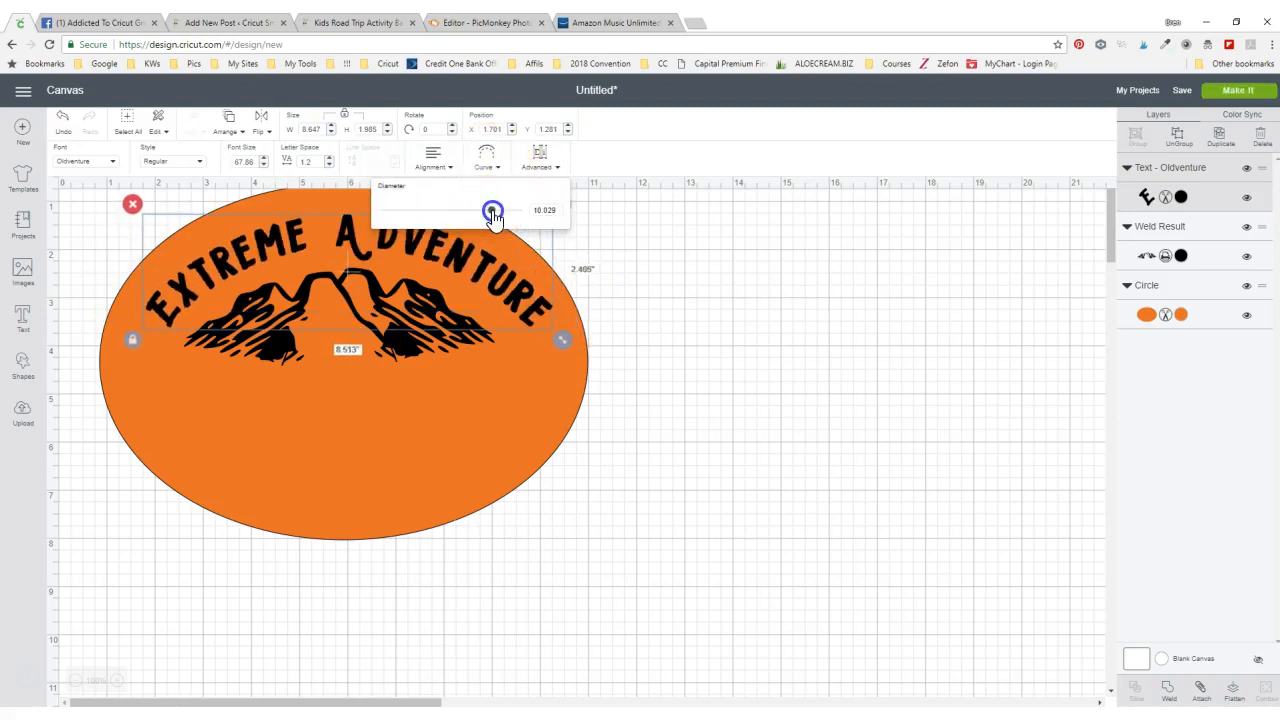
# - Move the arched lettering up toward the oval's upper edge and raise the mountains closer beneath it
pyautogui.click(661, 243)
pyautogui.click(510, 290)
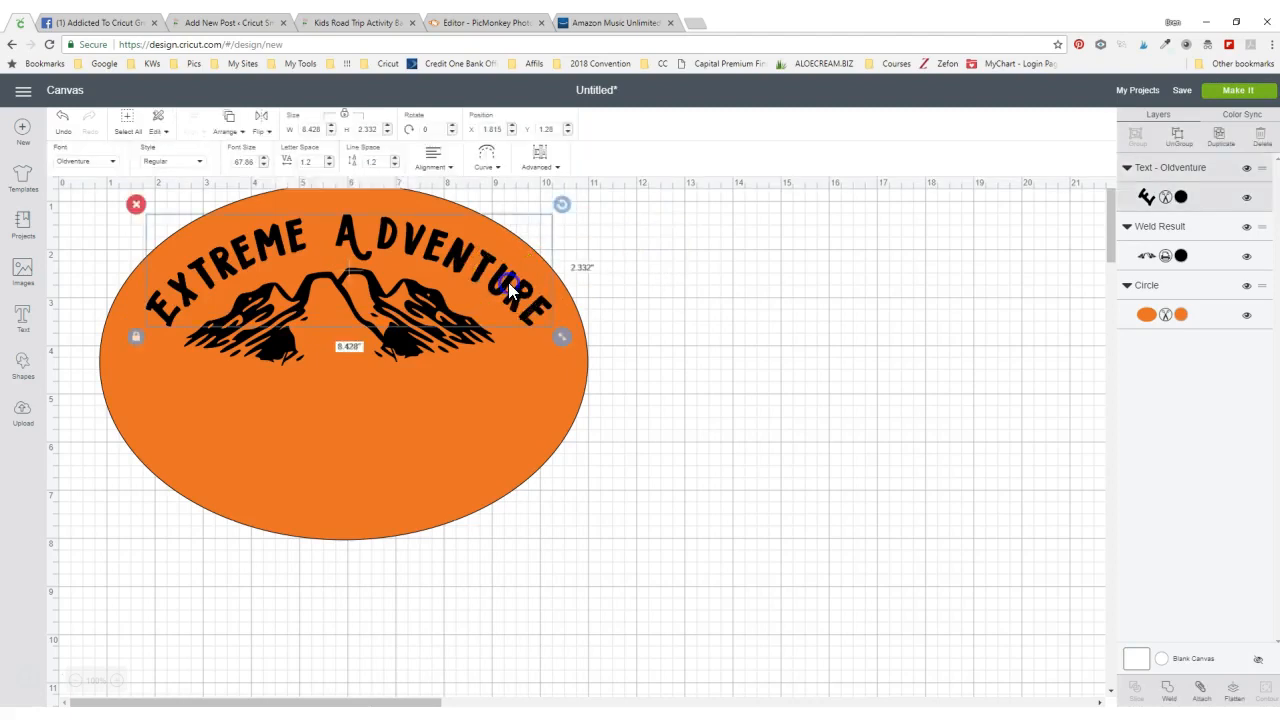
pyautogui.moveTo(508, 271); pyautogui.dragTo(502, 269)
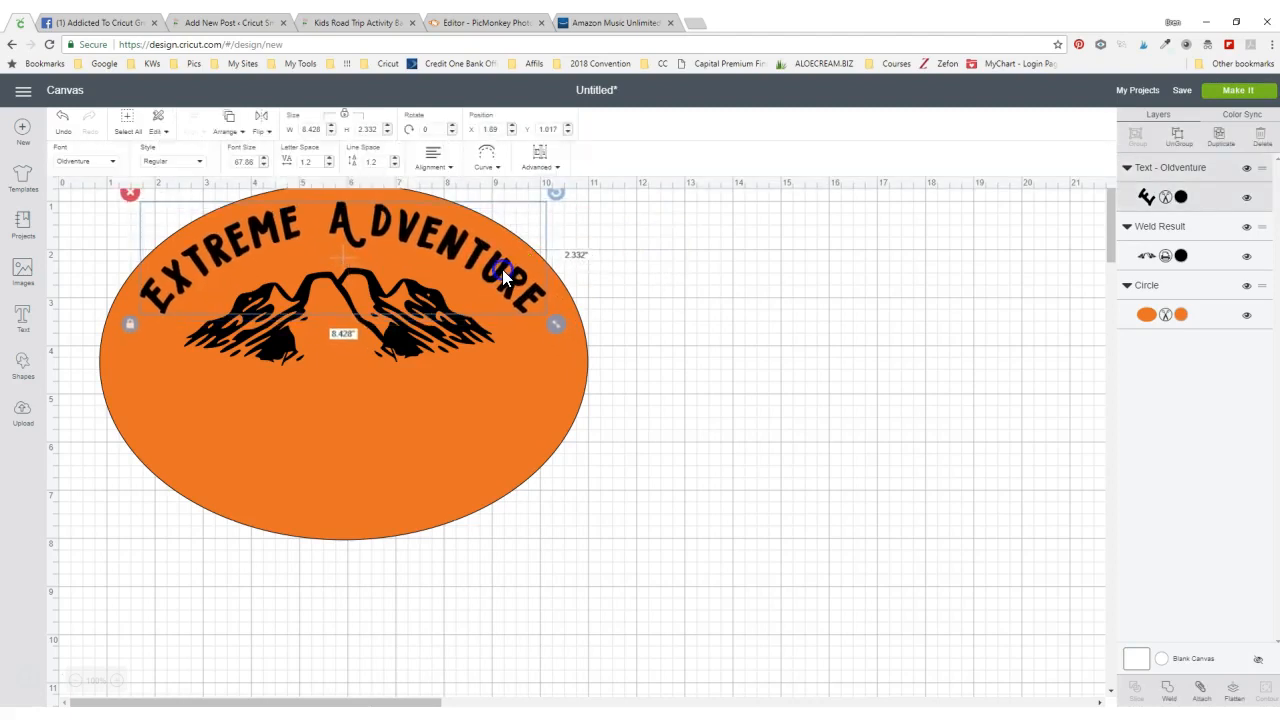
pyautogui.click(632, 278)
pyautogui.moveTo(424, 323); pyautogui.dragTo(421, 306)
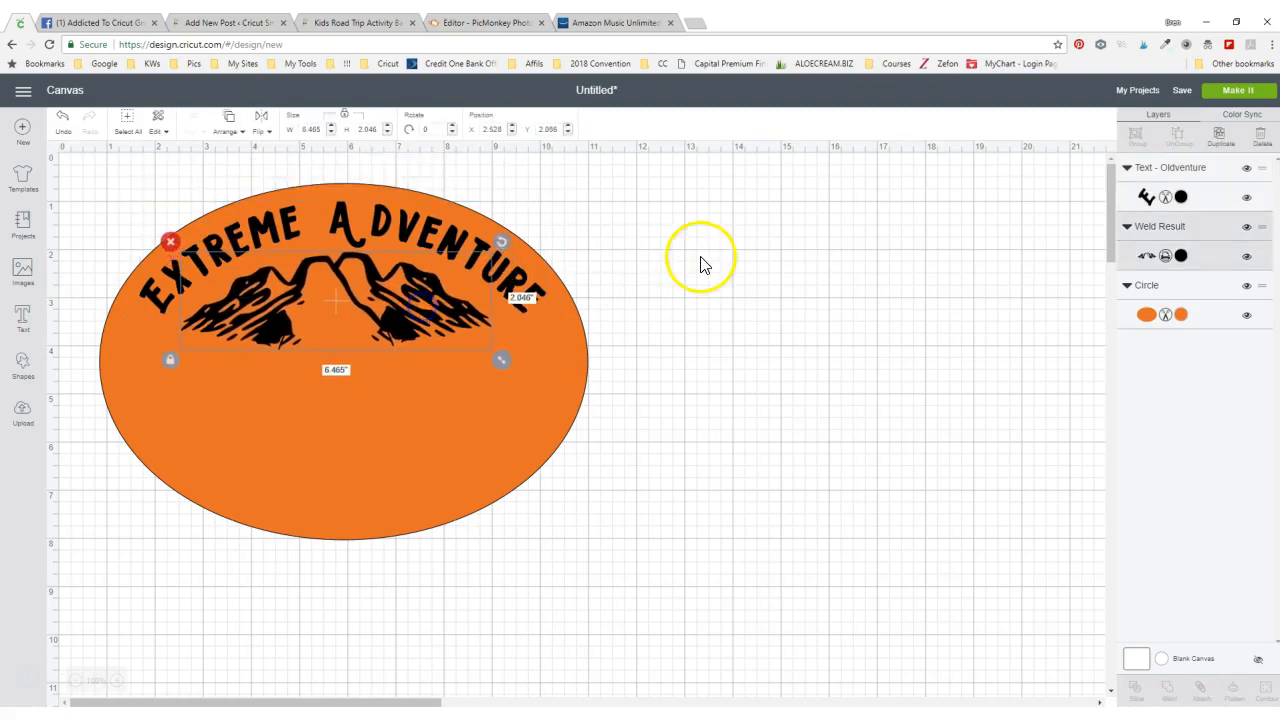
pyautogui.click(700, 257)
# - Add a new text with the child's first name below the oval
pyautogui.click(23, 318)
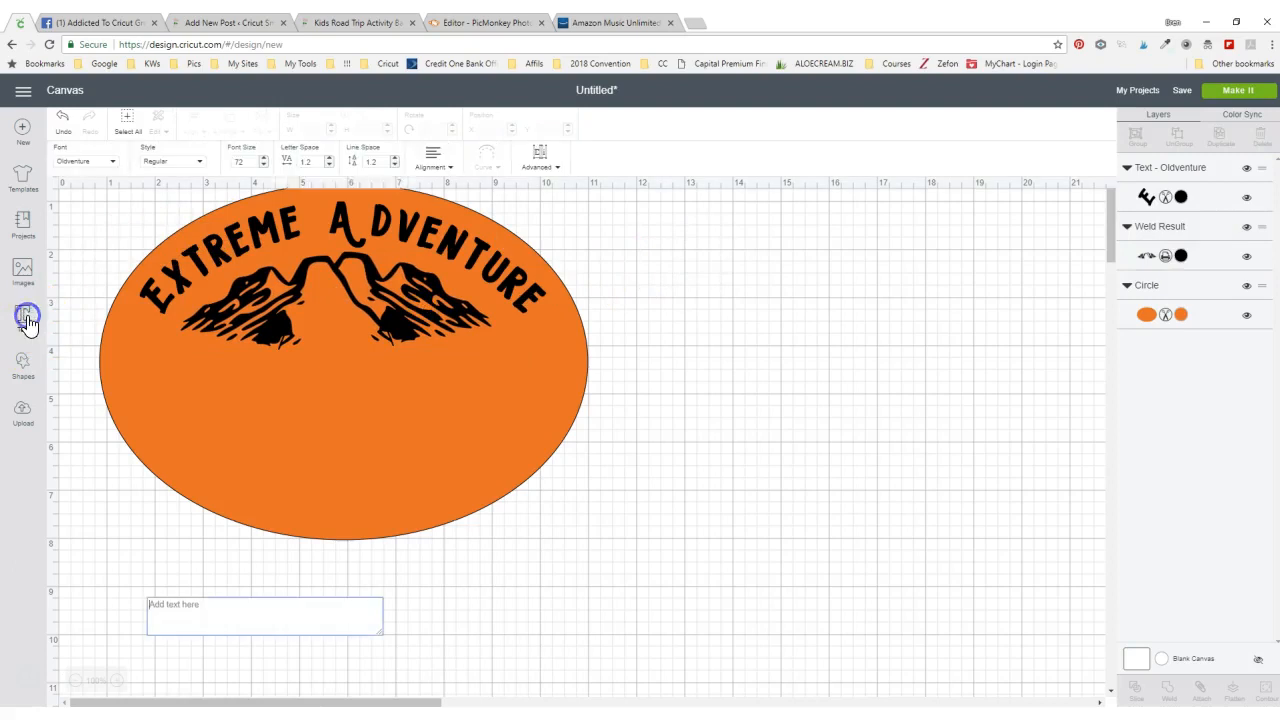
pyautogui.write('Malachie')
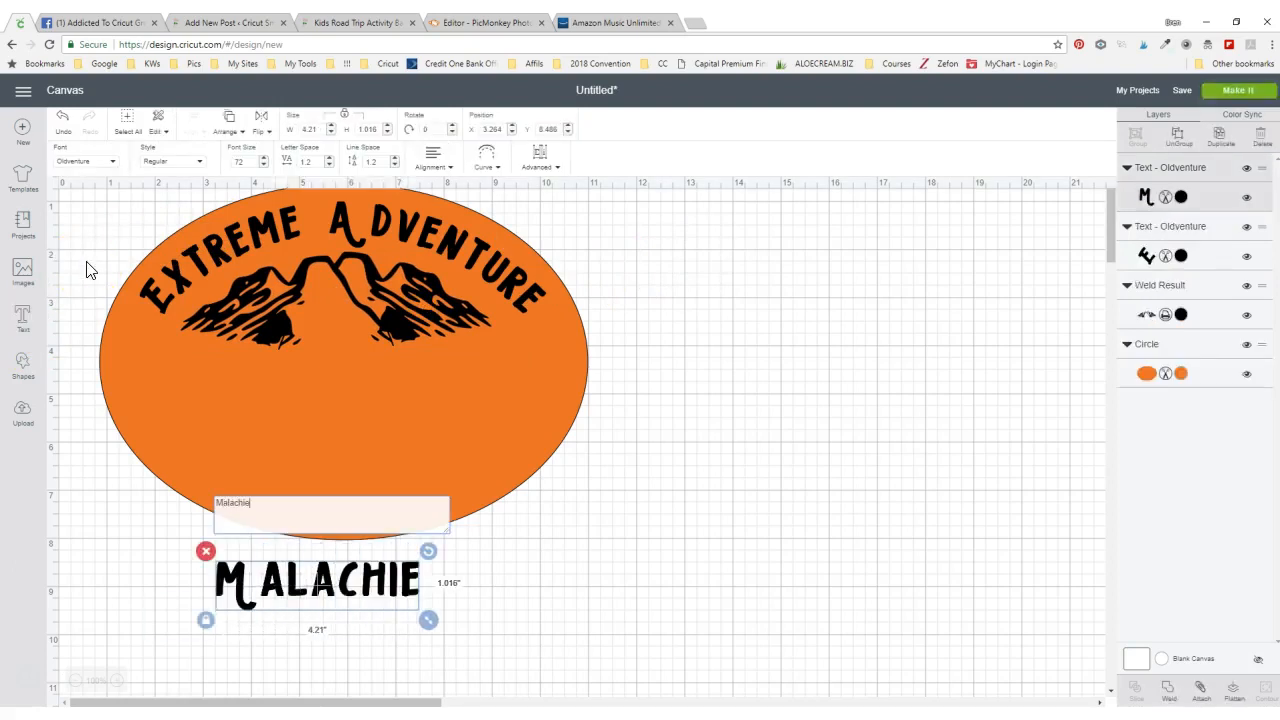
pyautogui.press('BackSpace')
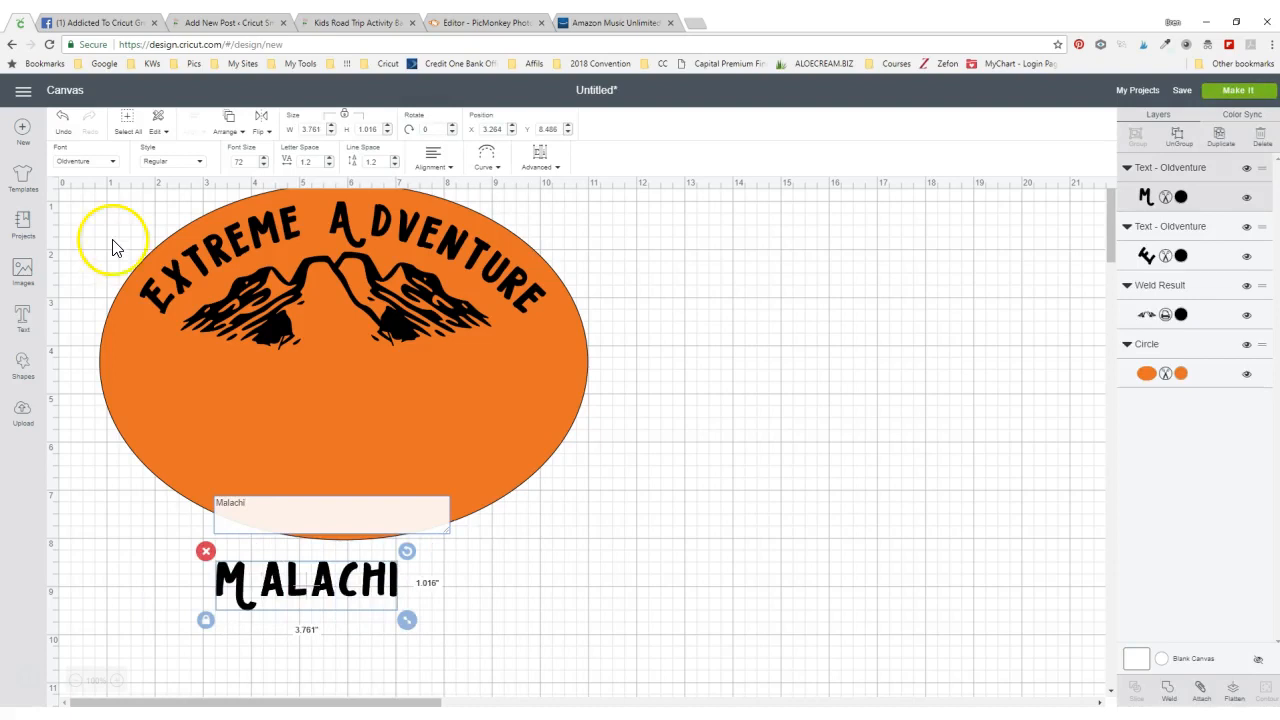
pyautogui.click(509, 556)
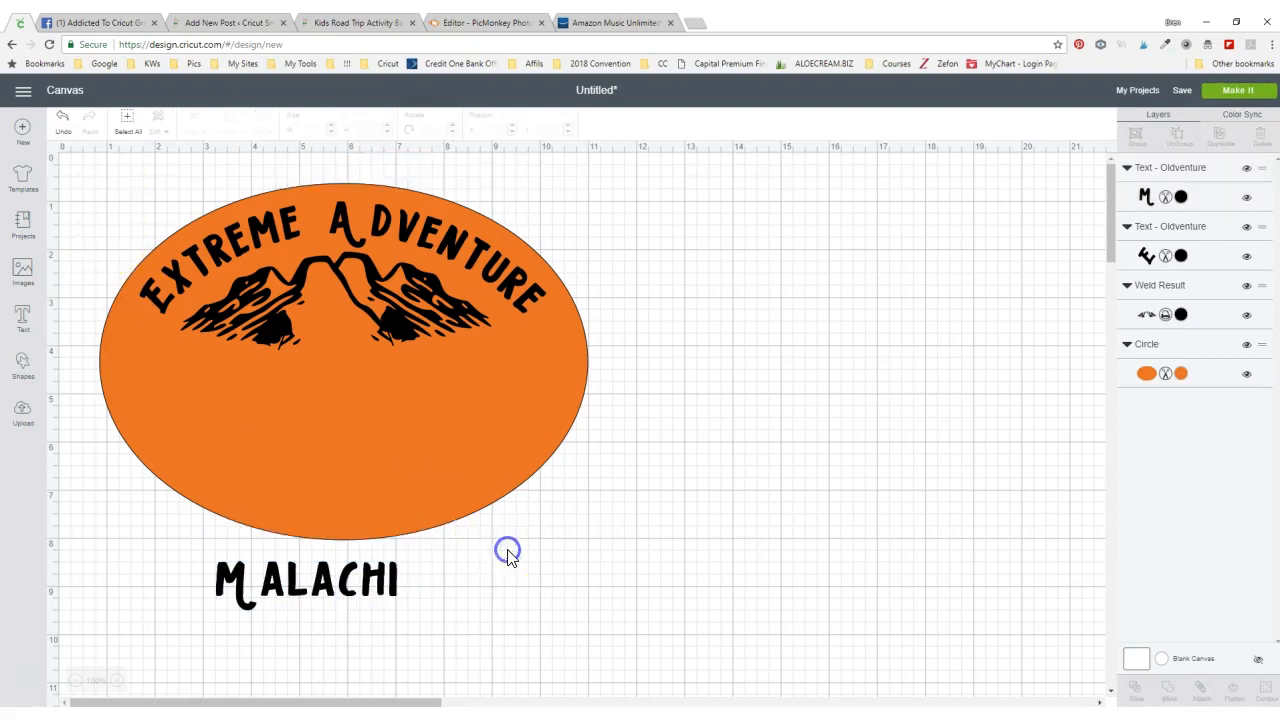
# - Separate the name into letters, close the gap after its first letter, and group all its letters
pyautogui.click(350, 591)
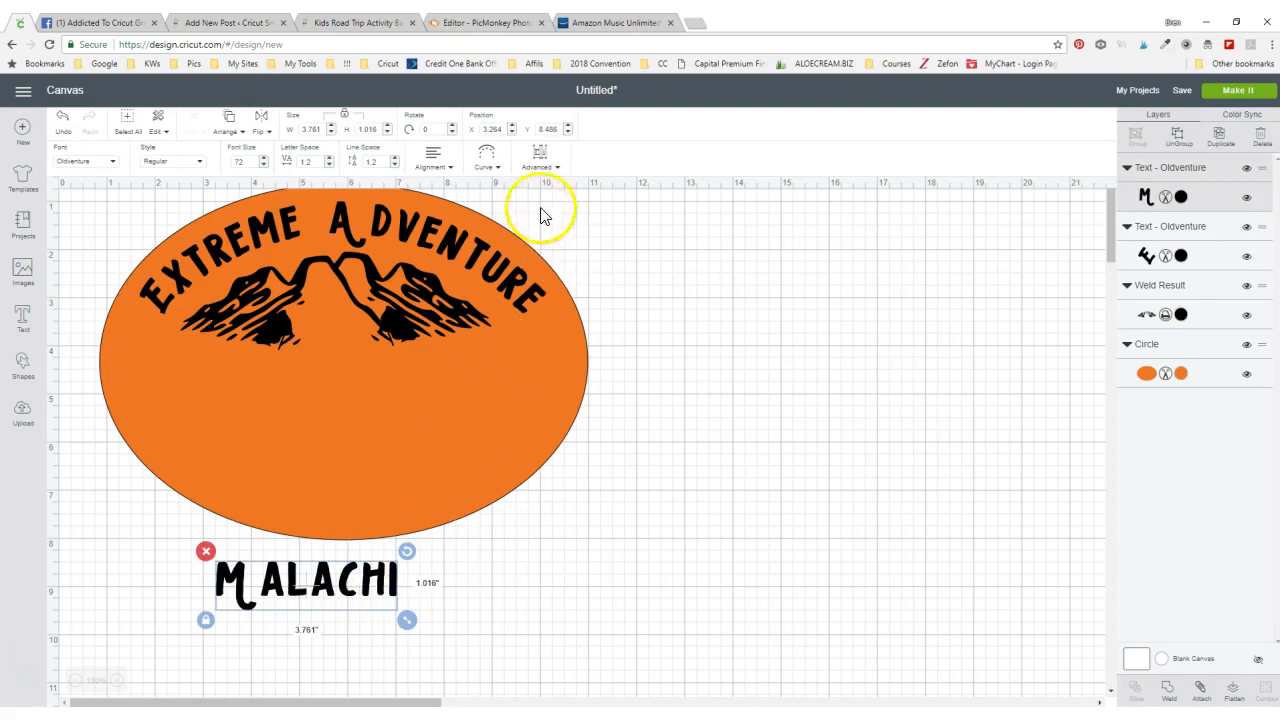
pyautogui.click(540, 160)
pyautogui.click(533, 191)
pyautogui.moveTo(240, 598); pyautogui.dragTo(200, 563)
pyautogui.click(423, 634)
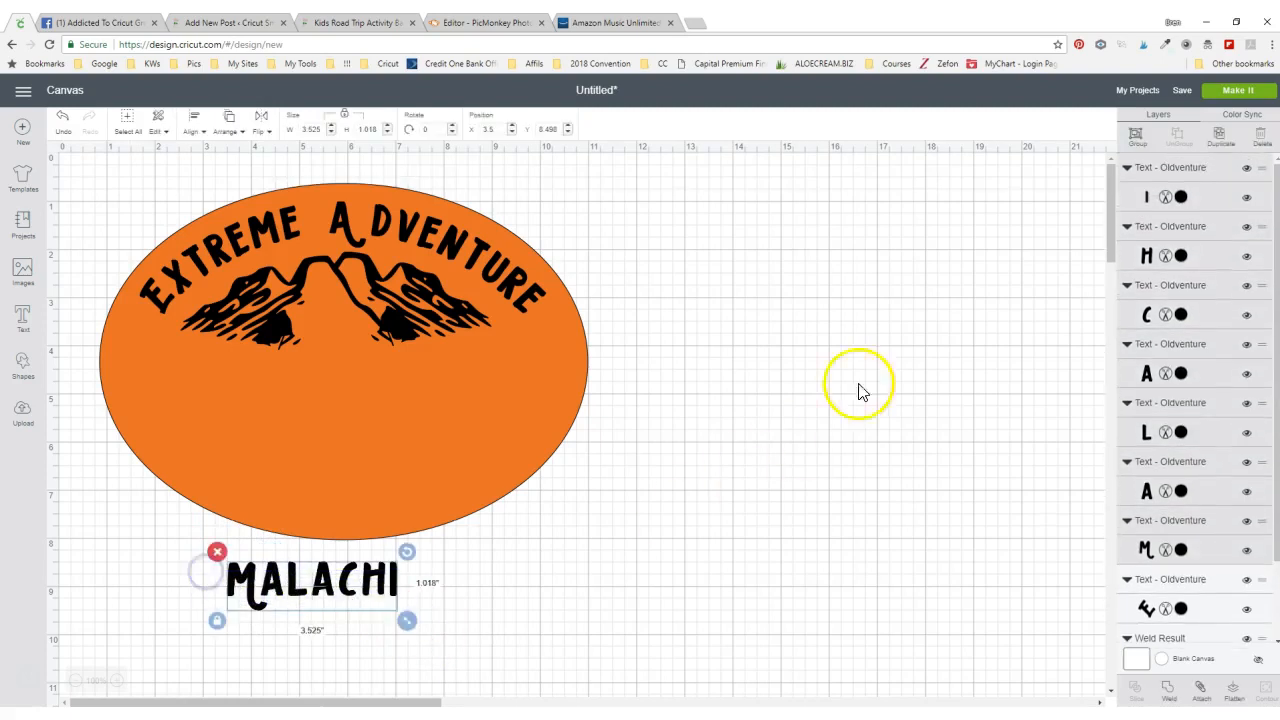
pyautogui.click(1136, 134)
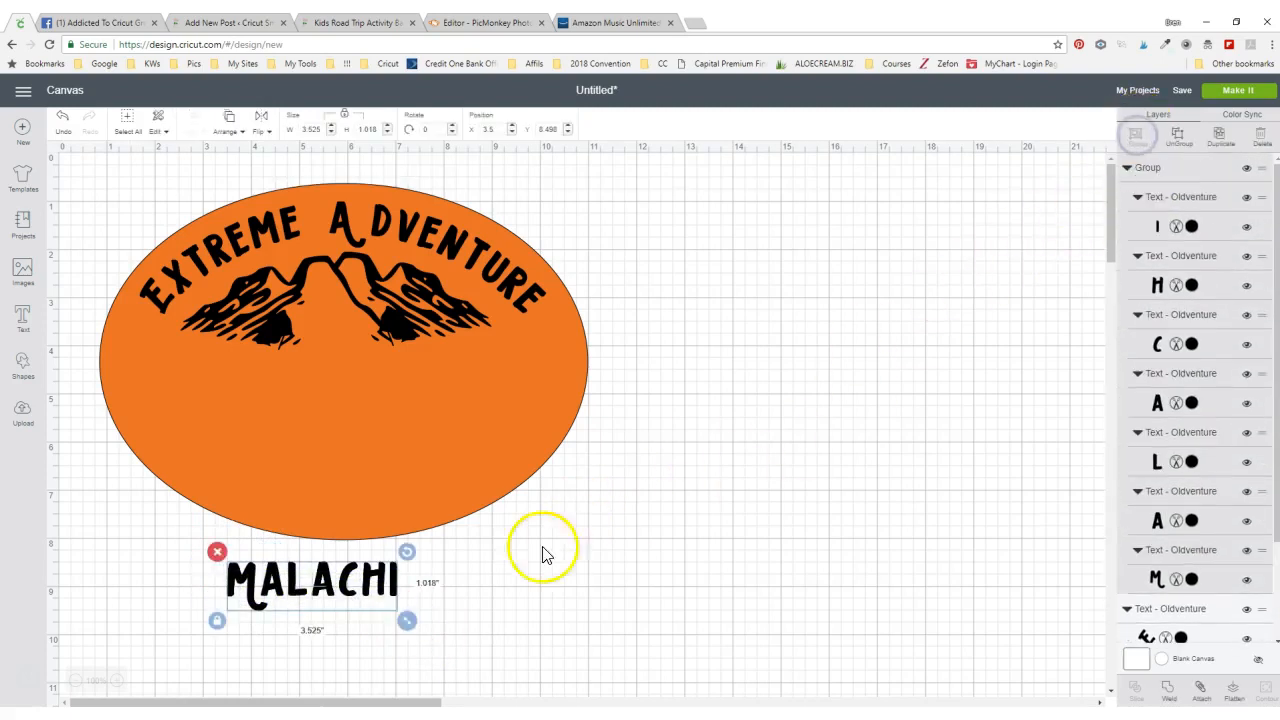
# - Unlock the name's proportions, stretch it to about 5.76 by 1.03 inches, and place it inside the oval below the mountains
pyautogui.click(218, 620)
pyautogui.moveTo(407, 621); pyautogui.dragTo(427, 365)
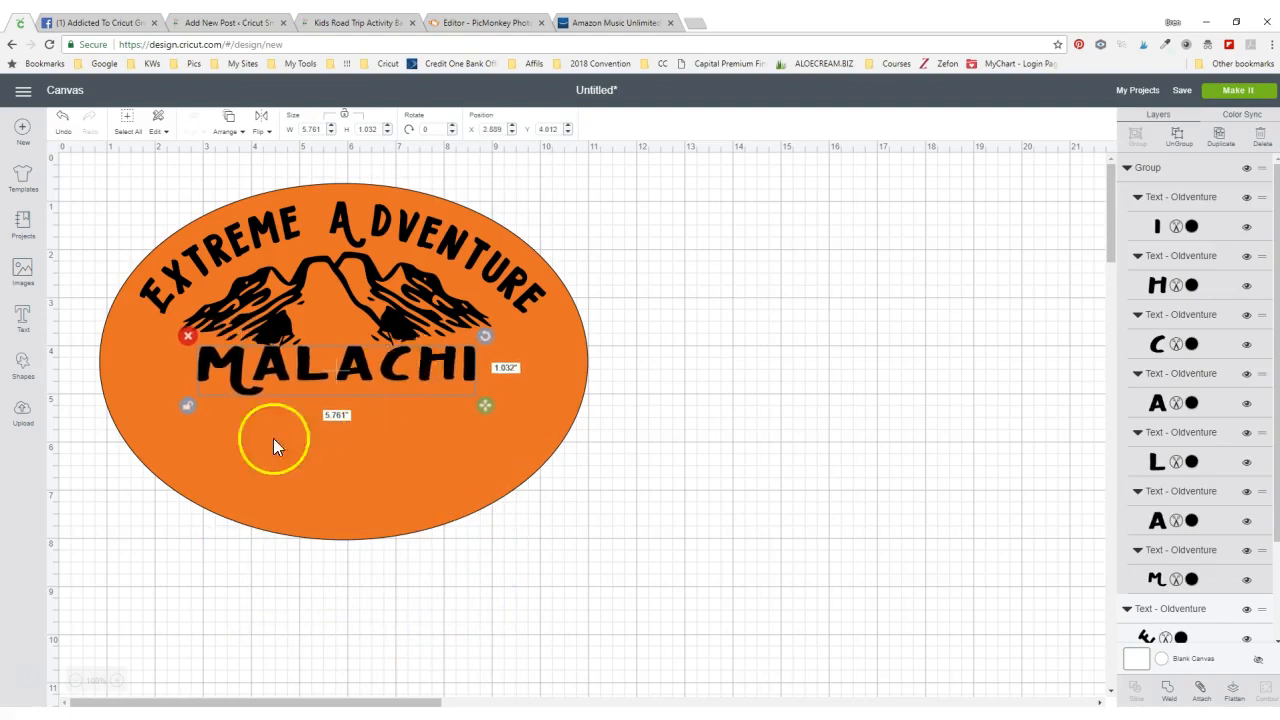
# - Add a new text reading "a" below the oval and set its font to Caringin Swashes Catchword
pyautogui.click(22, 320)
pyautogui.write('a')
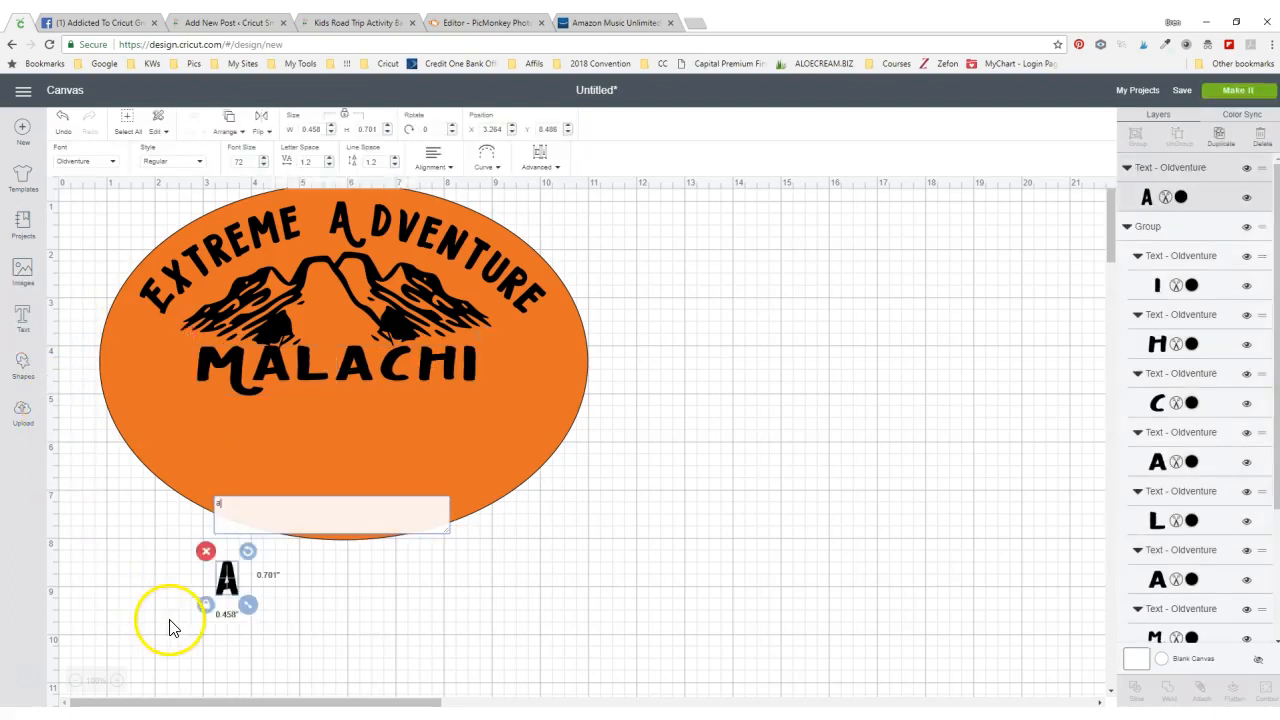
pyautogui.click(77, 170)
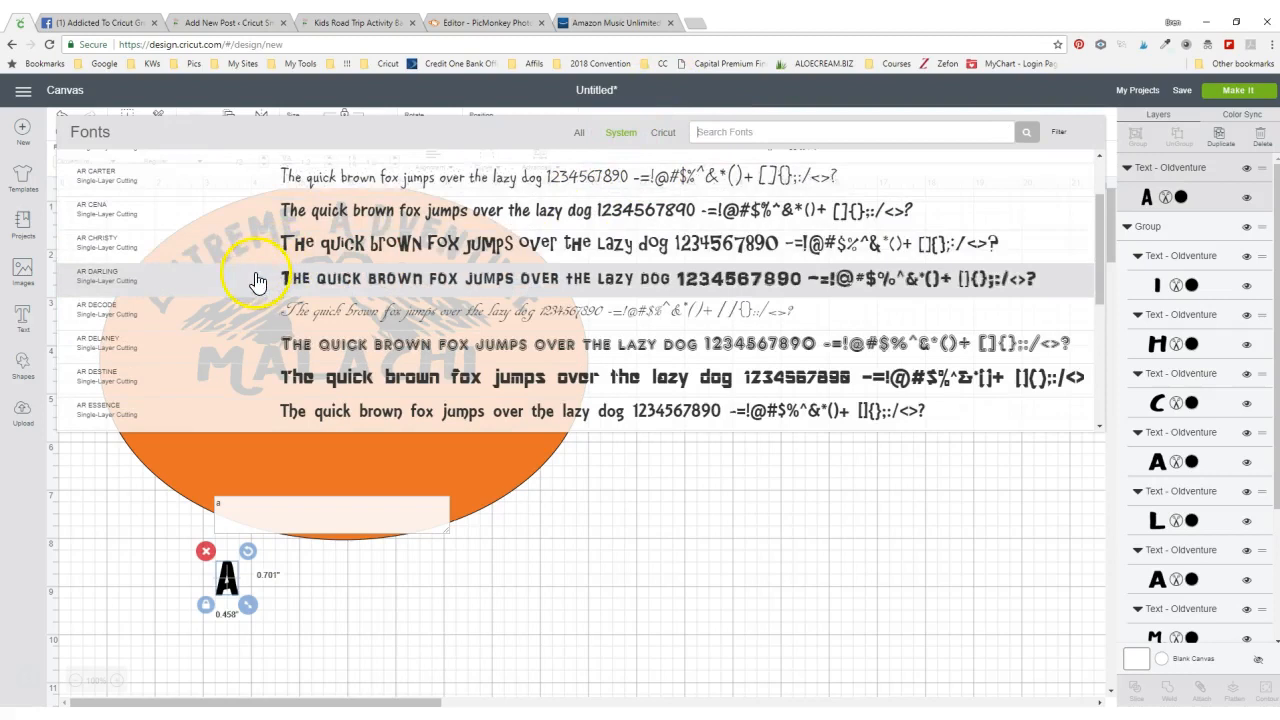
pyautogui.scroll(-1, 248, 268)
pyautogui.scroll(-5, 310, 258)
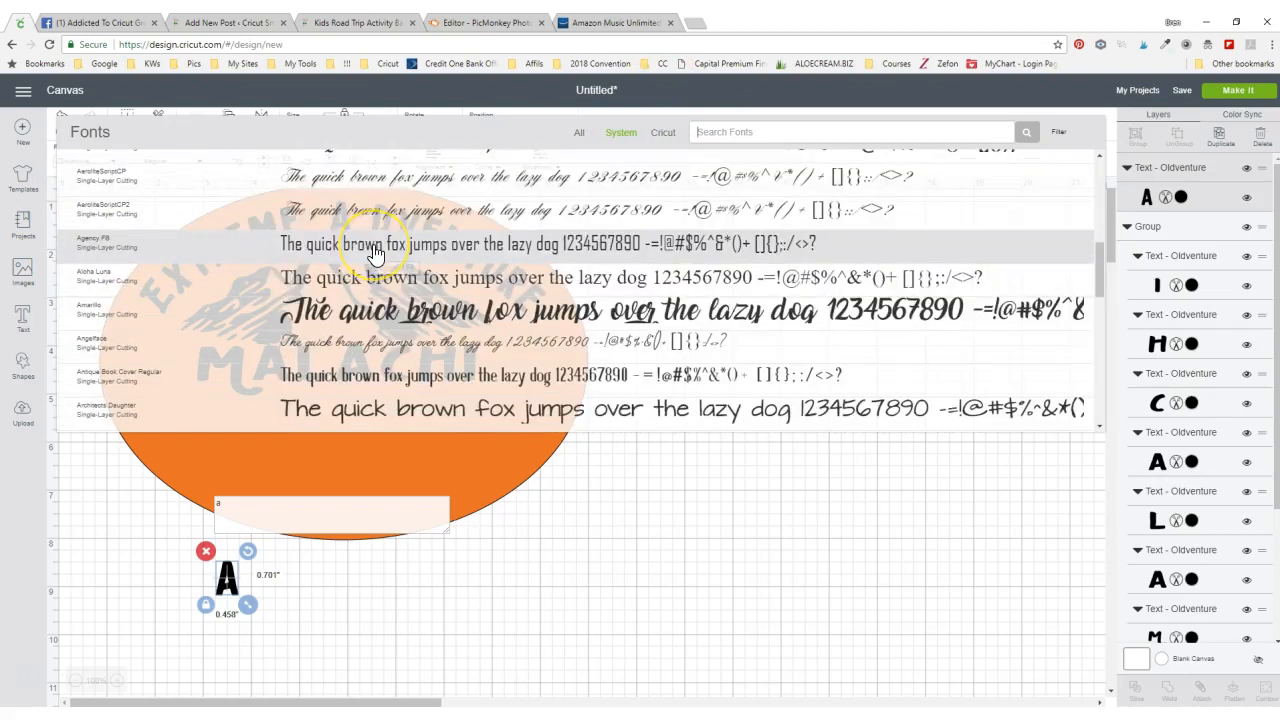
pyautogui.scroll(-8, 375, 255)
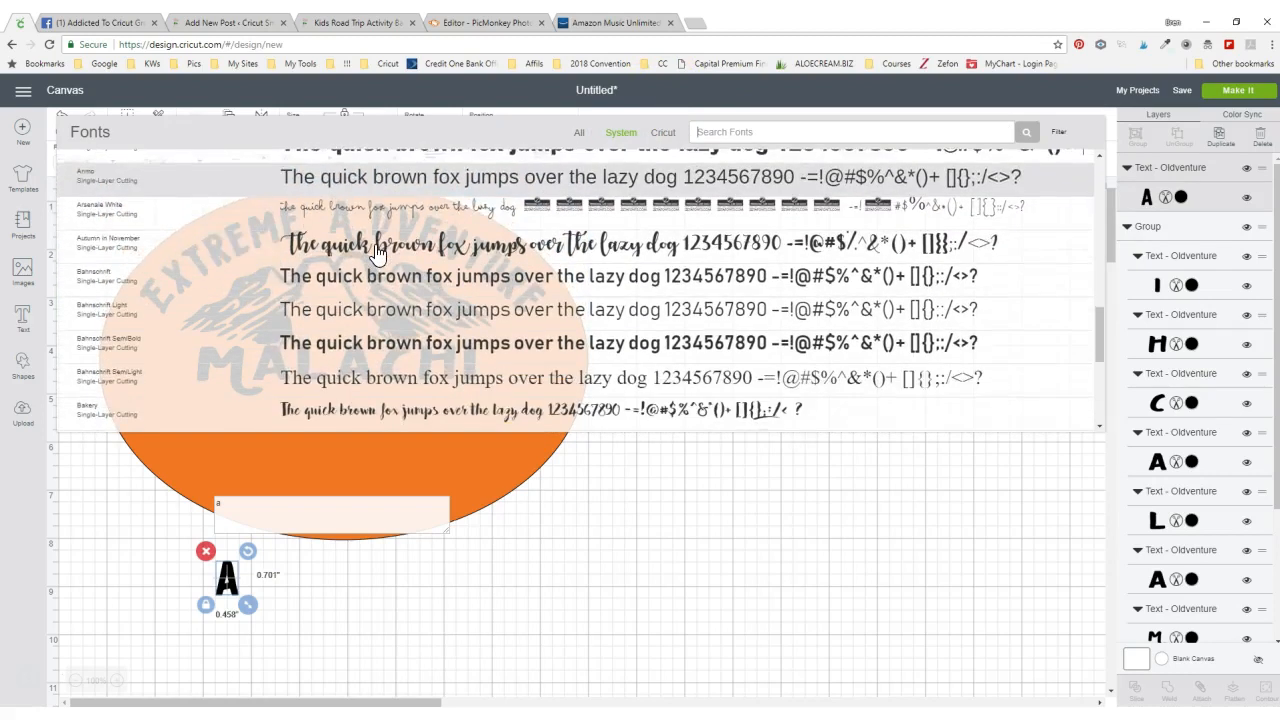
pyautogui.scroll(-1, 375, 252)
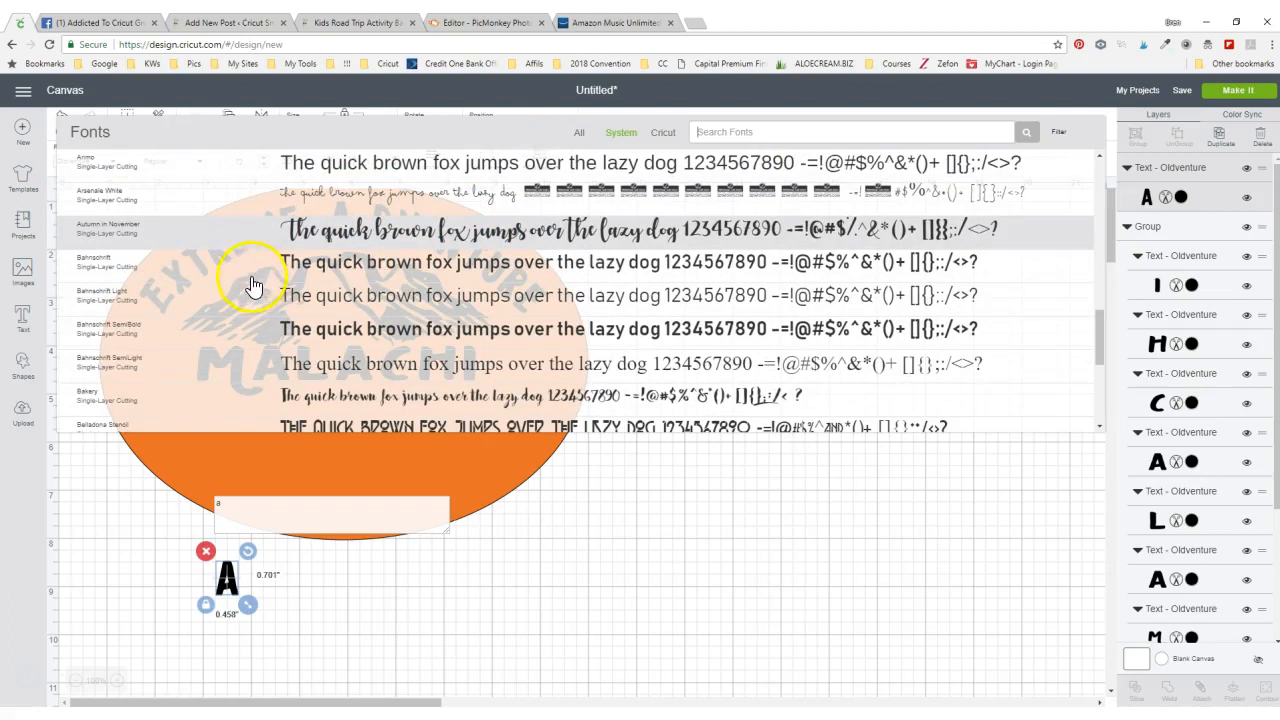
pyautogui.scroll(-3, 240, 279)
pyautogui.scroll(-5, 240, 279)
pyautogui.scroll(-5, 240, 280)
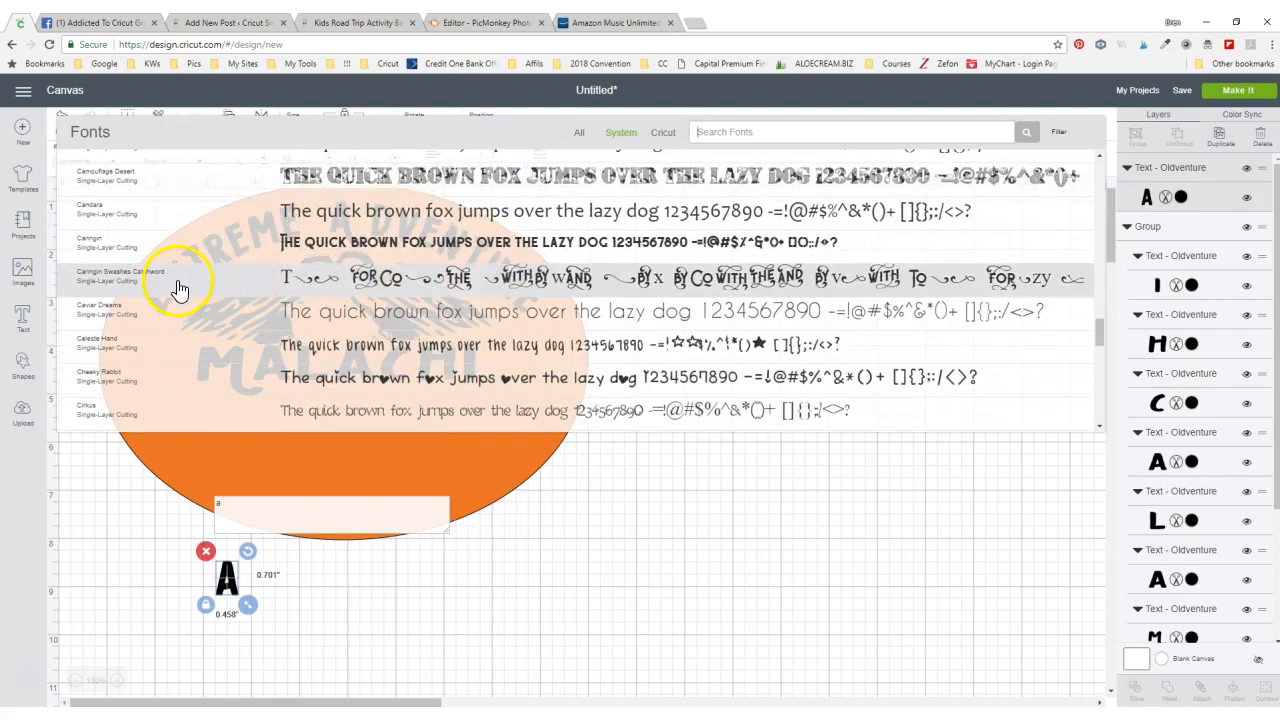
pyautogui.click(178, 287)
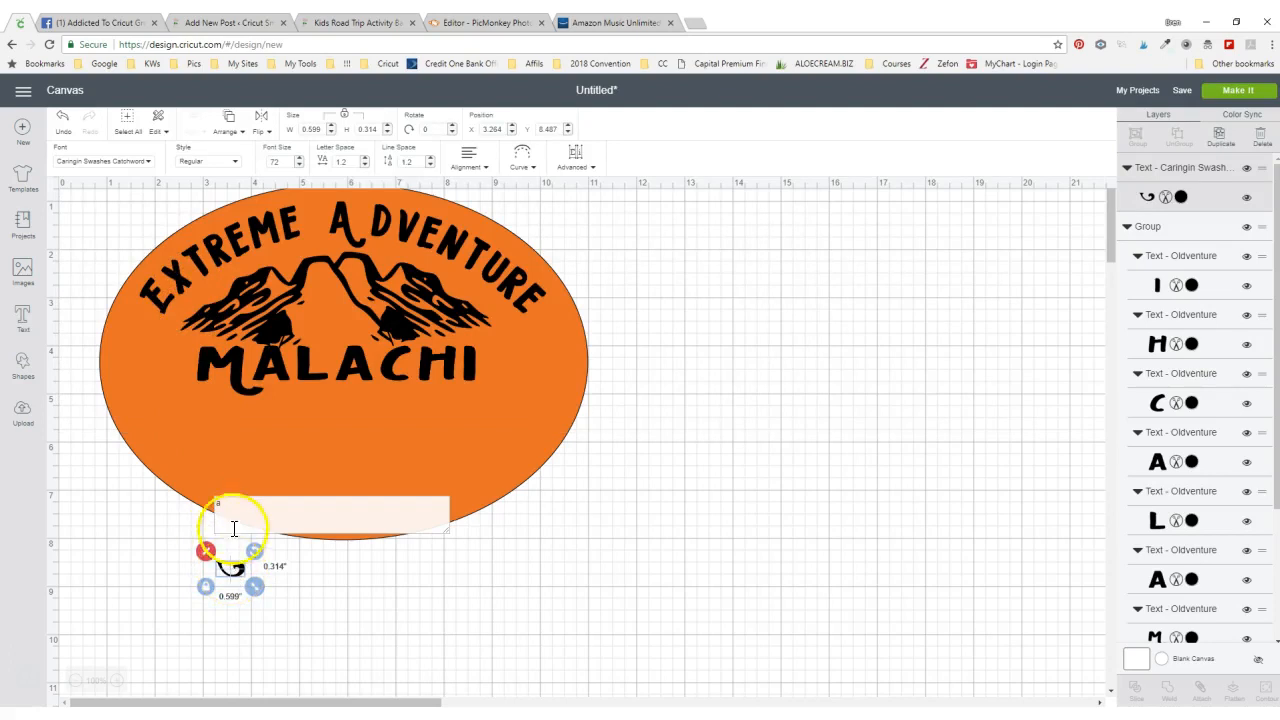
# - Try single characters such as d, e, f, j, k, m and n in the text to preview the font's swashes and catchwords
pyautogui.click(218, 503)
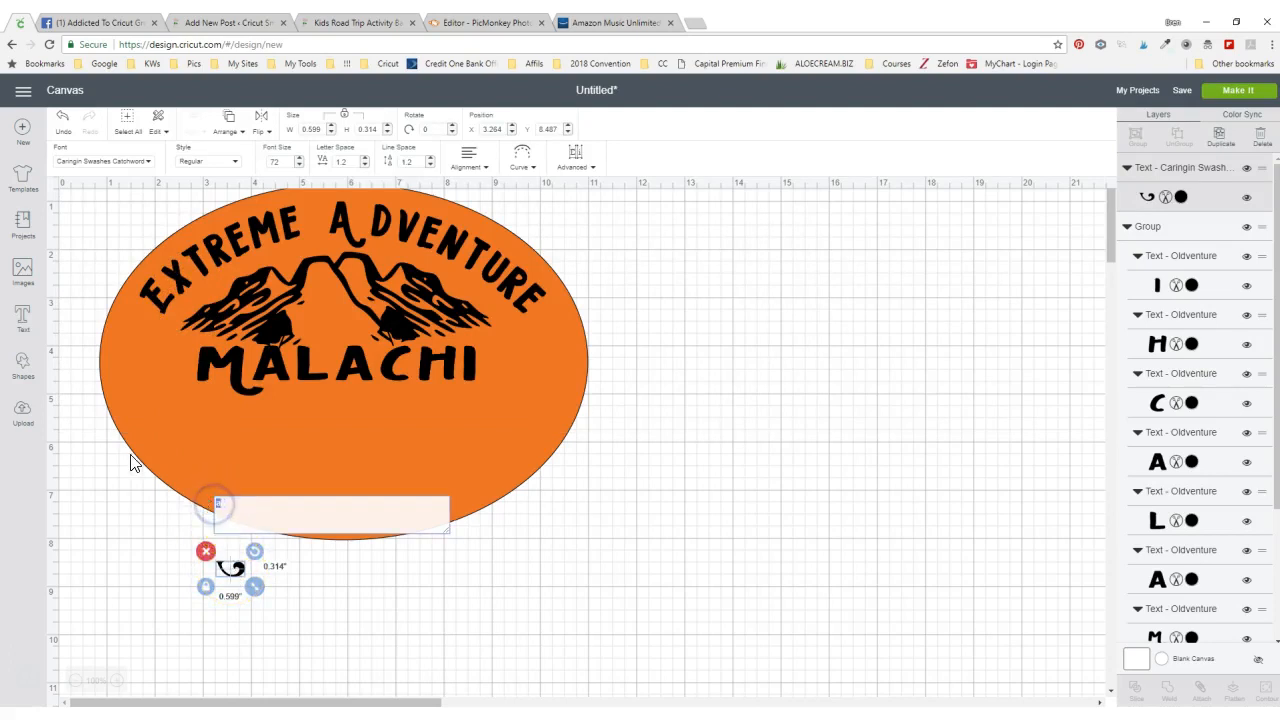
pyautogui.press('Delete')
pyautogui.write('d')
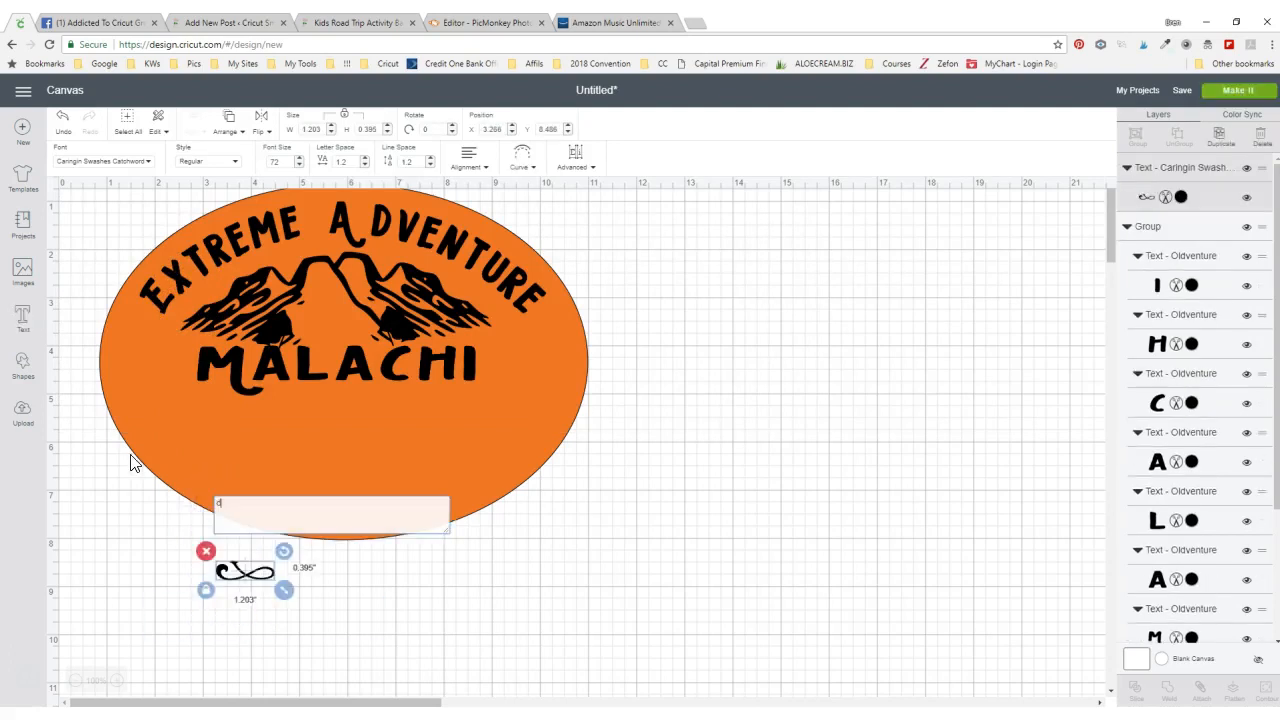
pyautogui.press('BackSpace')
pyautogui.write('e')
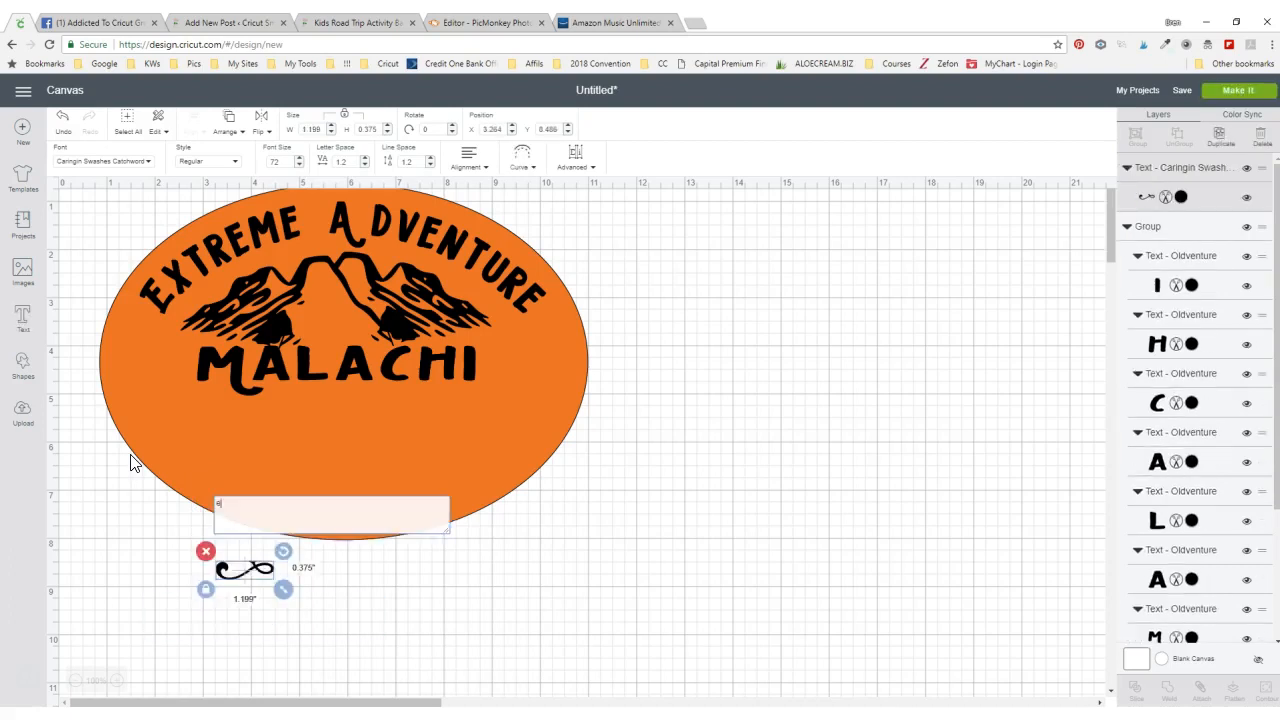
pyautogui.press('BackSpace')
pyautogui.write('f')
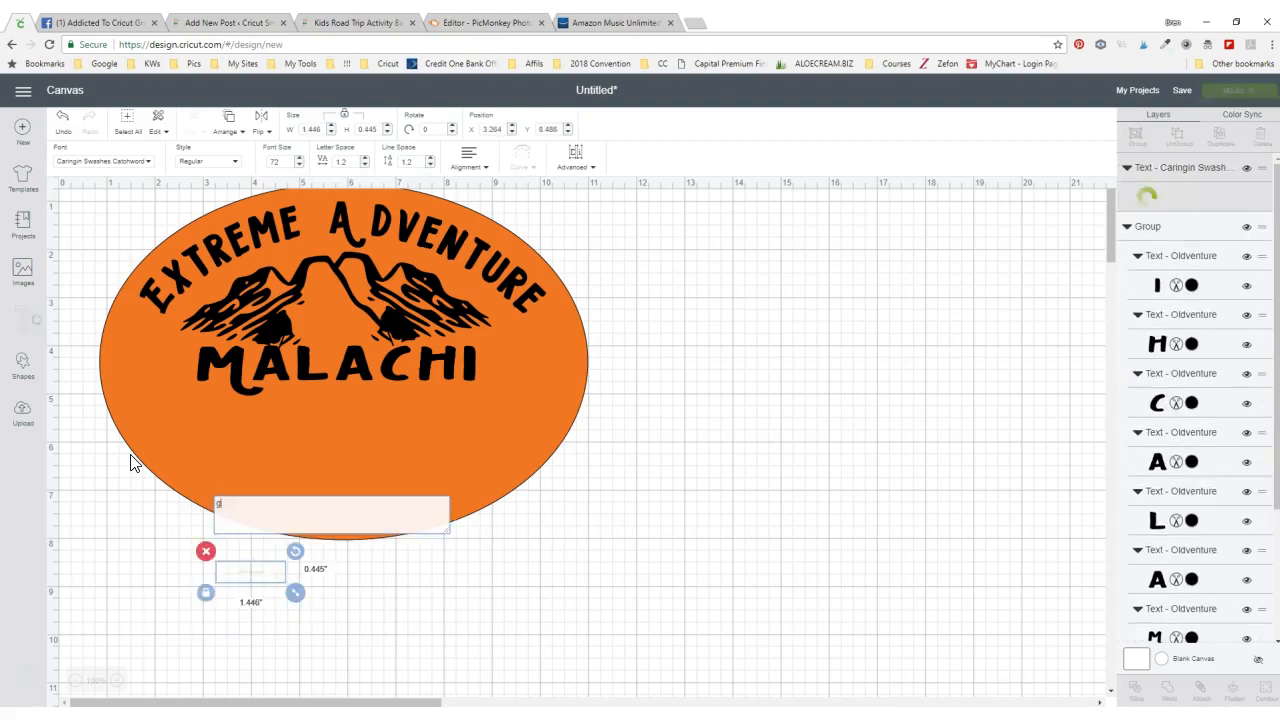
pyautogui.press('BackSpace')
pyautogui.write('h')
pyautogui.press('BackSpace')
pyautogui.write('i')
pyautogui.press('BackSpace')
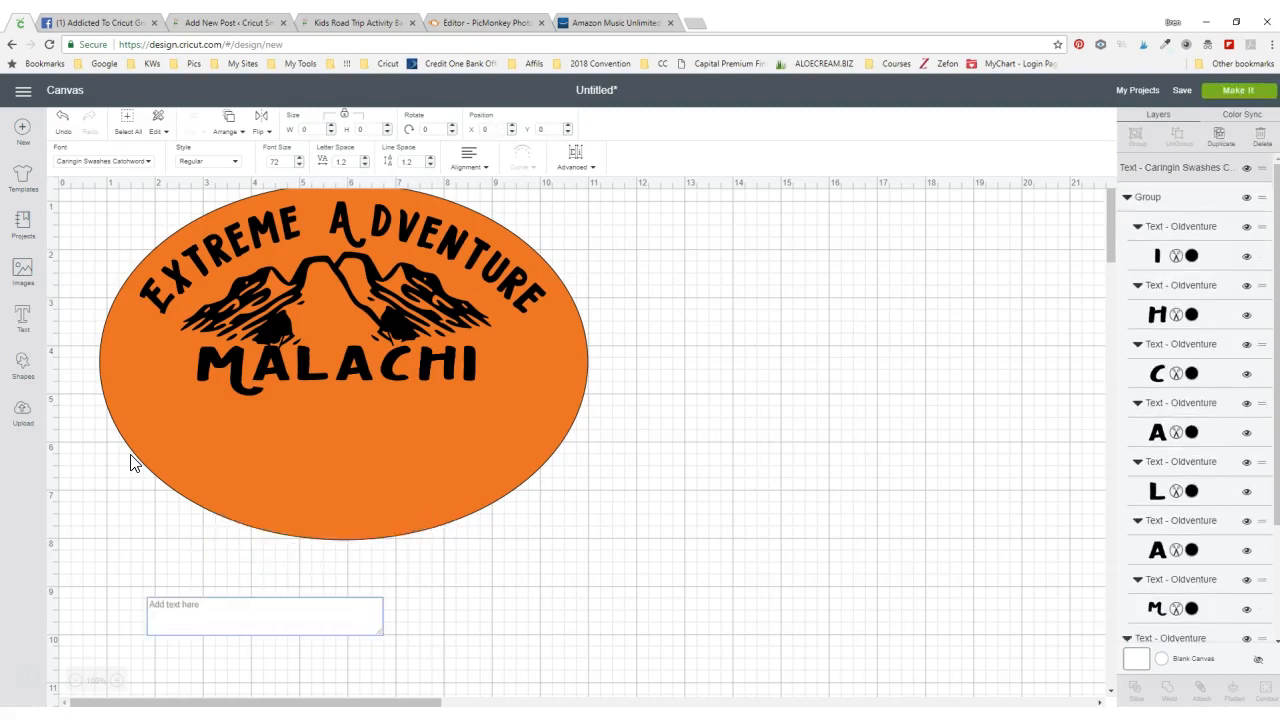
pyautogui.write('j')
pyautogui.press('BackSpace')
pyautogui.write('k')
pyautogui.press('BackSpace')
pyautogui.write('l')
pyautogui.press('BackSpace')
pyautogui.write(';')
pyautogui.press('BackSpace')
pyautogui.write("'")
pyautogui.press('BackSpace')
pyautogui.write('m')
pyautogui.press('BackSpace')
pyautogui.write('n')
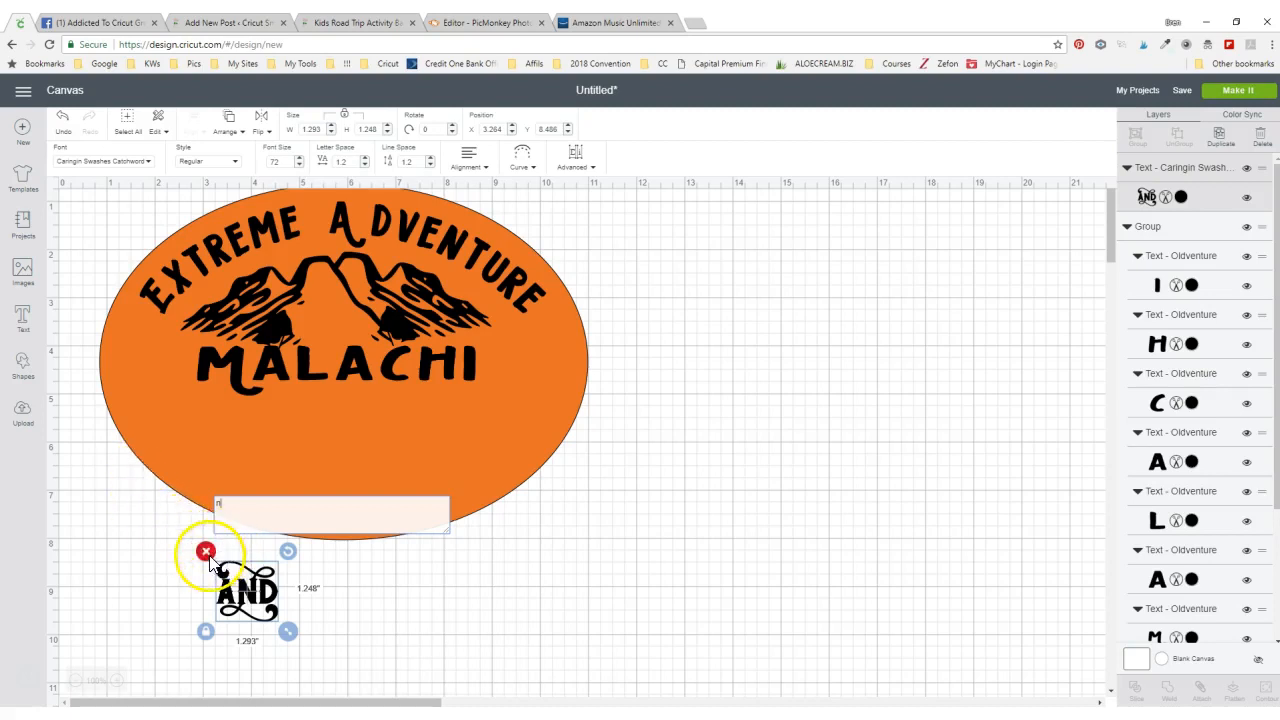
# - Change the text's font to Oldventure and replace its content with "and his"
pyautogui.click(130, 163)
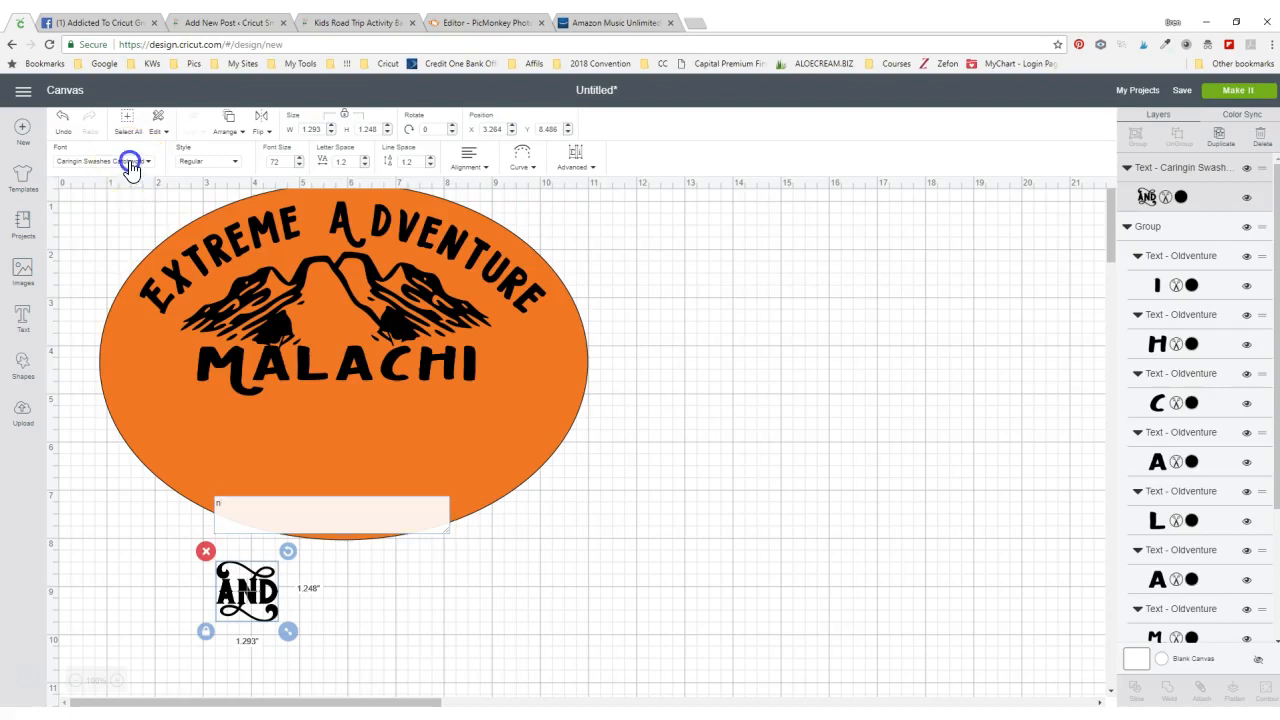
pyautogui.click(713, 129)
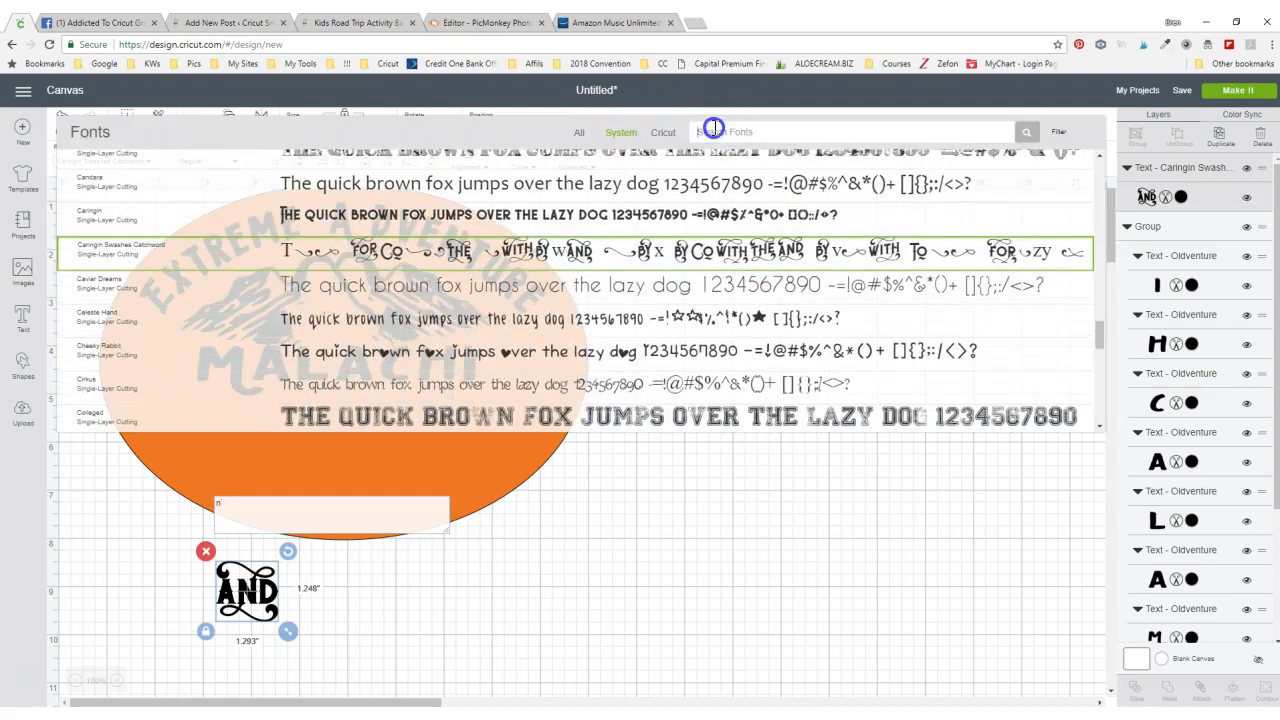
pyautogui.write('oldv')
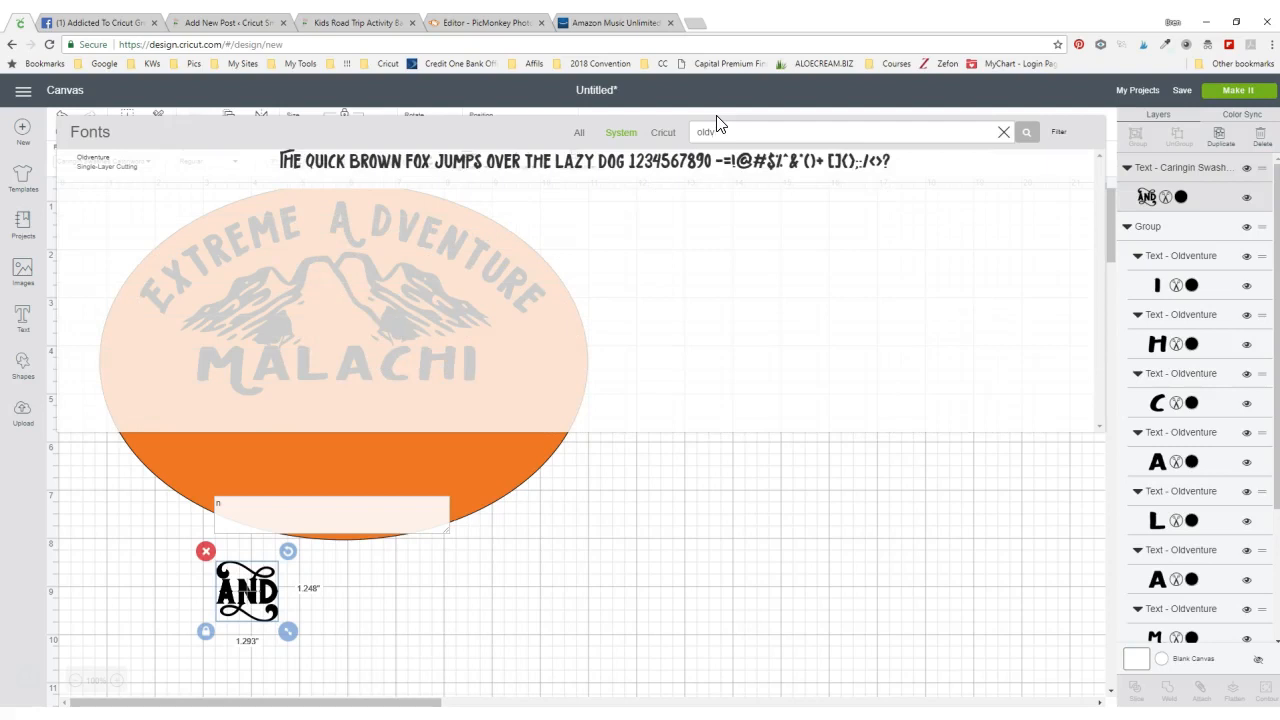
pyautogui.click(246, 165)
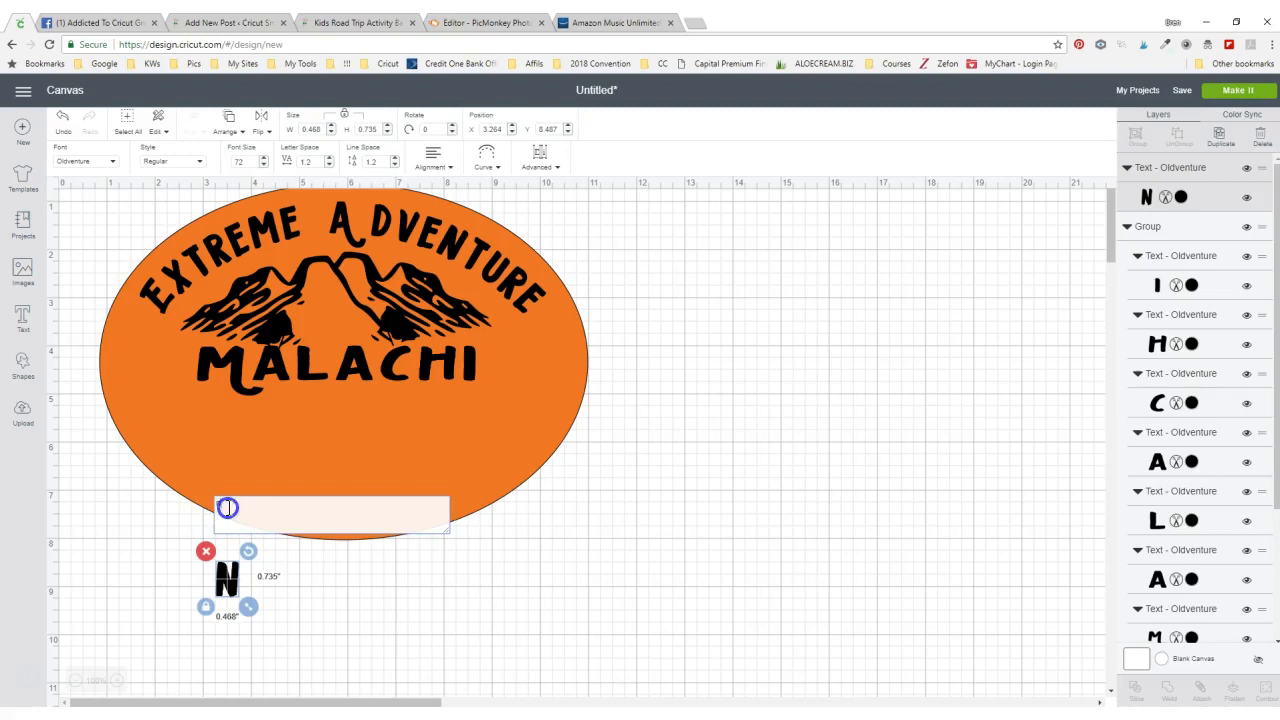
pyautogui.write('and')
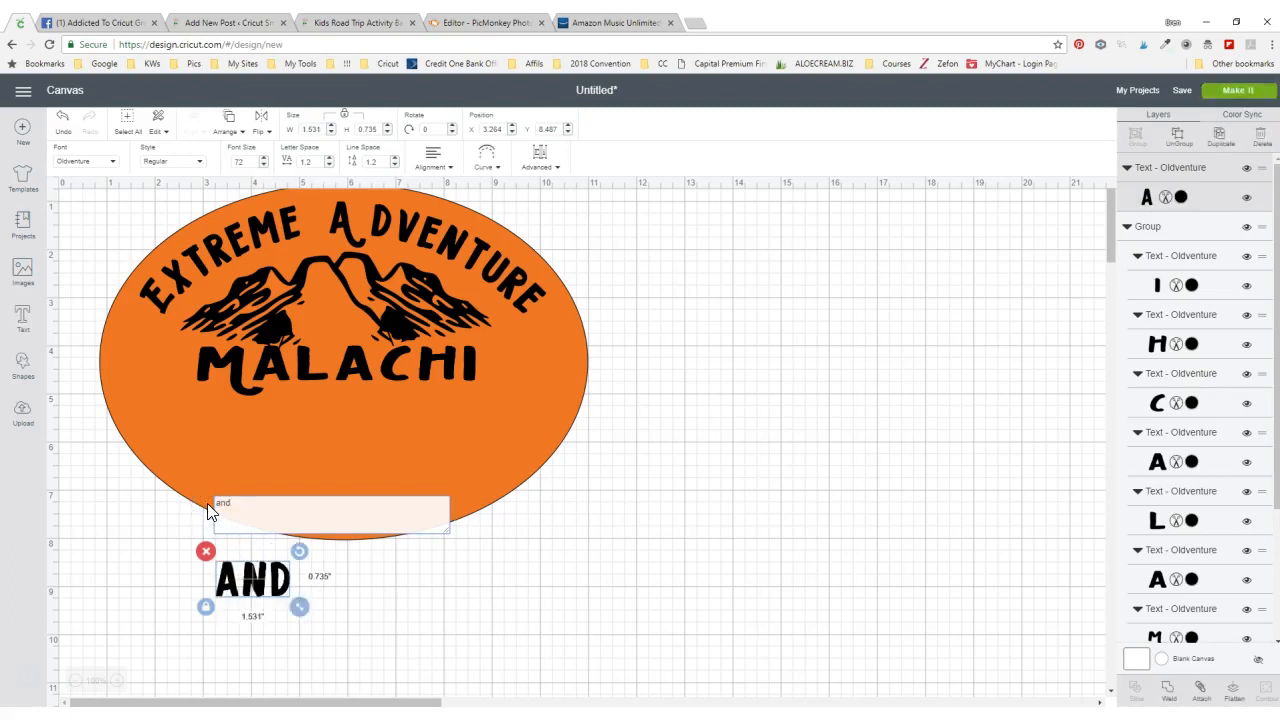
pyautogui.write(' his')
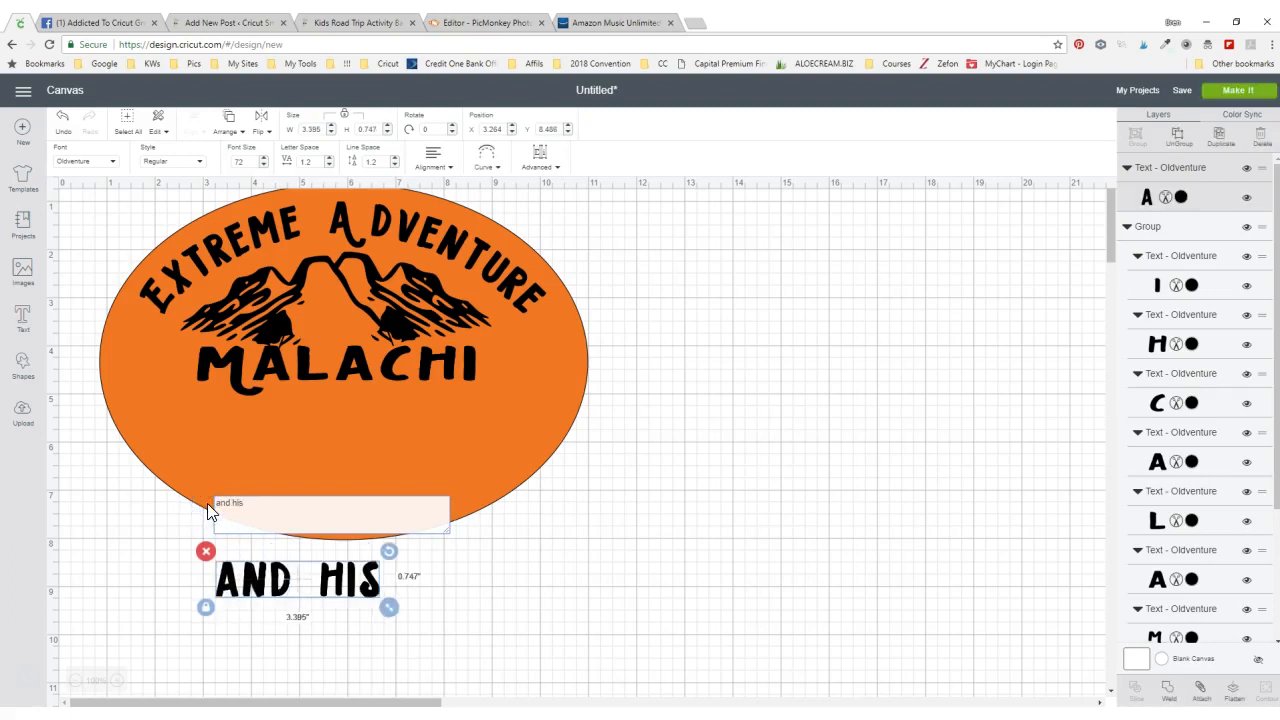
pyautogui.click(513, 584)
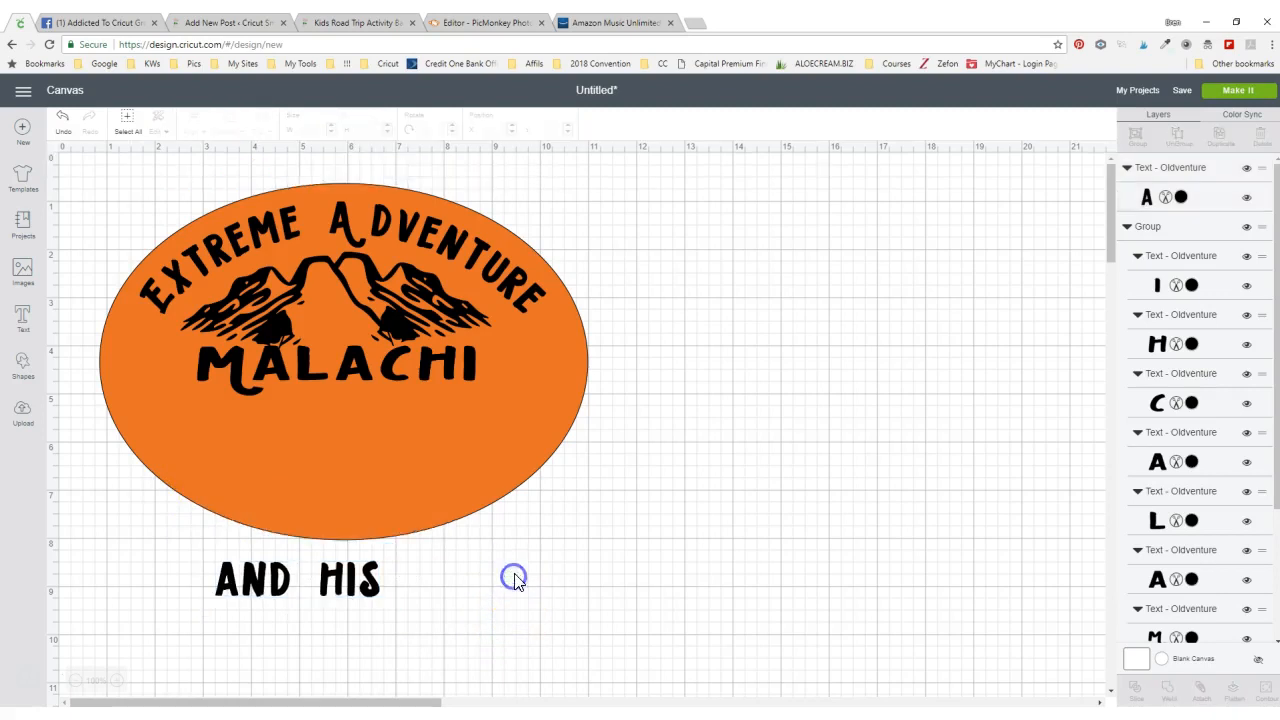
# - Unlock the proportions of "and his", resize it to about 3 by 0.43 inches, and place it centered below the name
pyautogui.click(343, 591)
pyautogui.click(207, 614)
pyautogui.moveTo(391, 609); pyautogui.dragTo(370, 406)
pyautogui.click(342, 579)
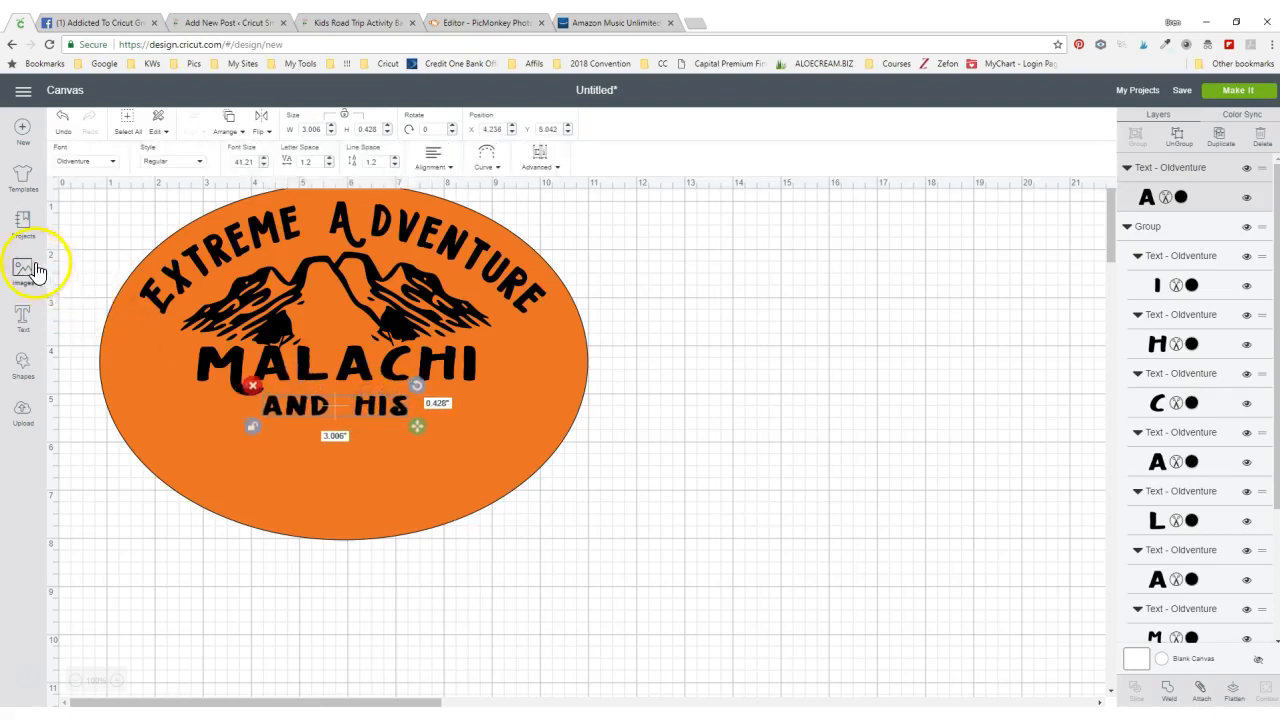
# - Search the image library for "arrow"
pyautogui.click(23, 272)
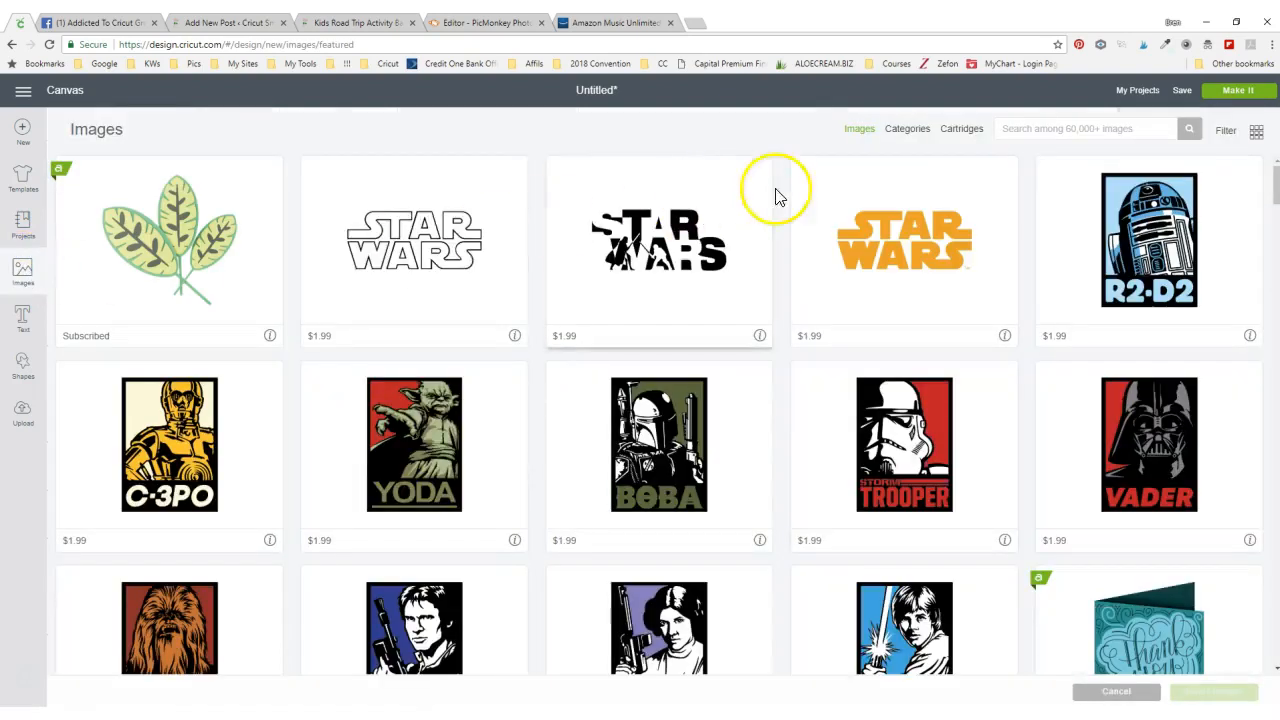
pyautogui.click(1030, 128)
pyautogui.write('arrows')
pyautogui.press('BackSpace')
pyautogui.press('Return')
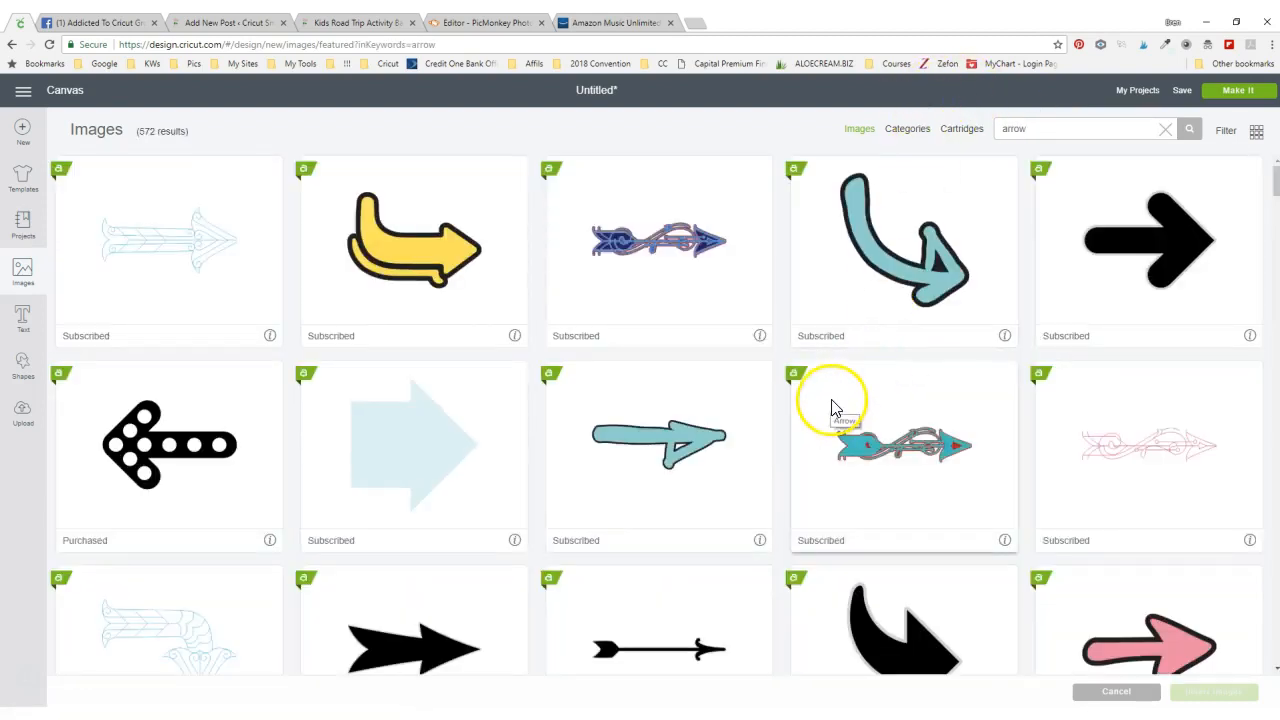
# - Insert the dark red image of two upright feathered arrows and move it to the empty canvas area beside the oval
pyautogui.scroll(-2, 855, 382)
pyautogui.scroll(-10, 857, 380)
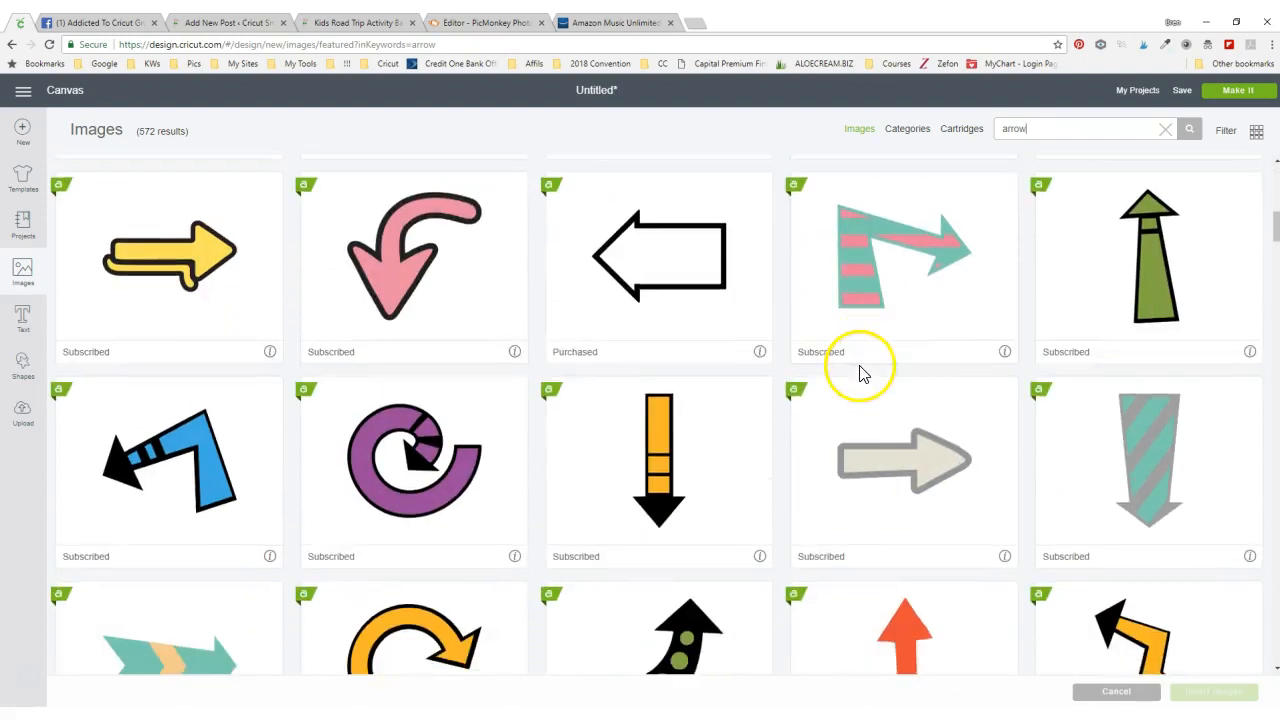
pyautogui.scroll(-9, 866, 370)
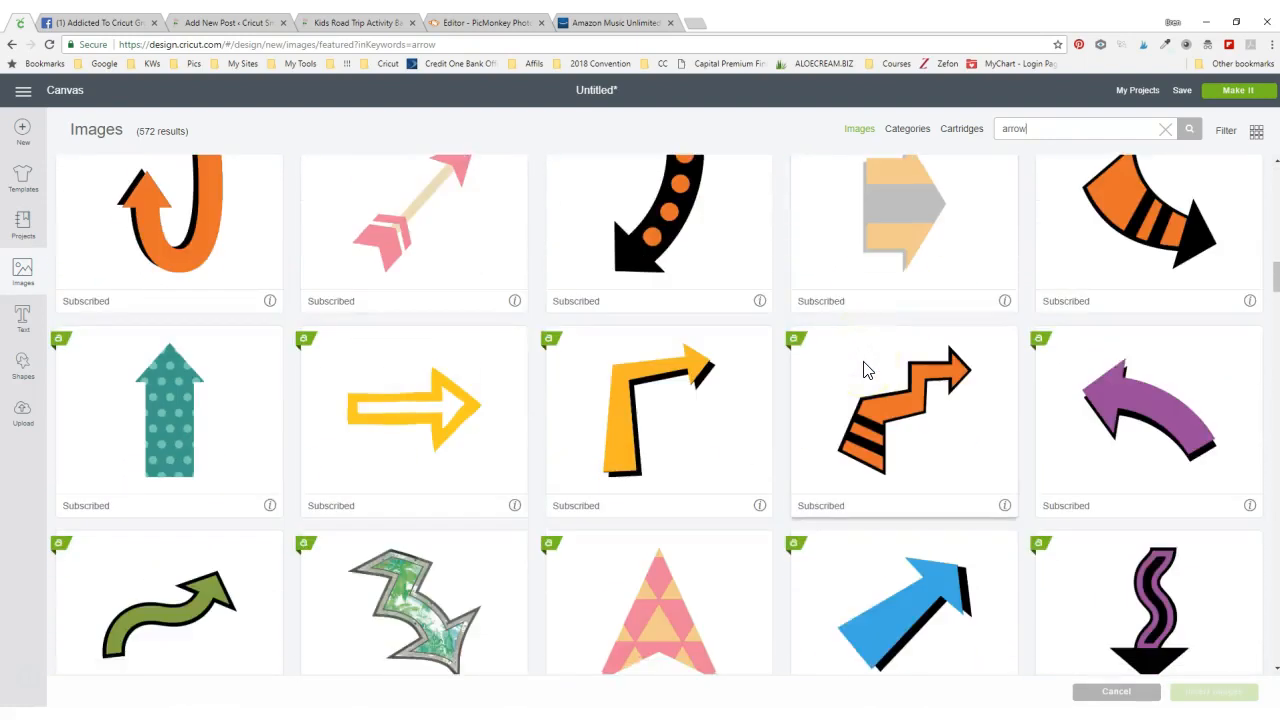
pyautogui.scroll(-8, 866, 370)
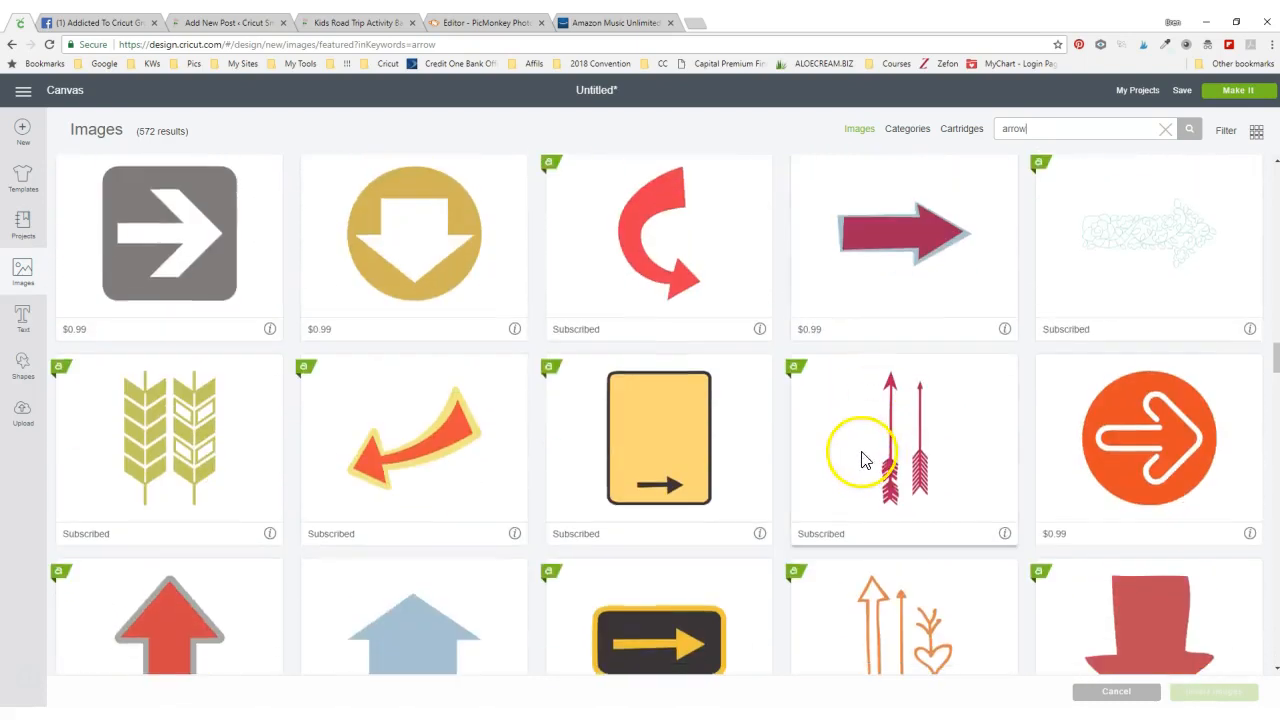
pyautogui.click(863, 457)
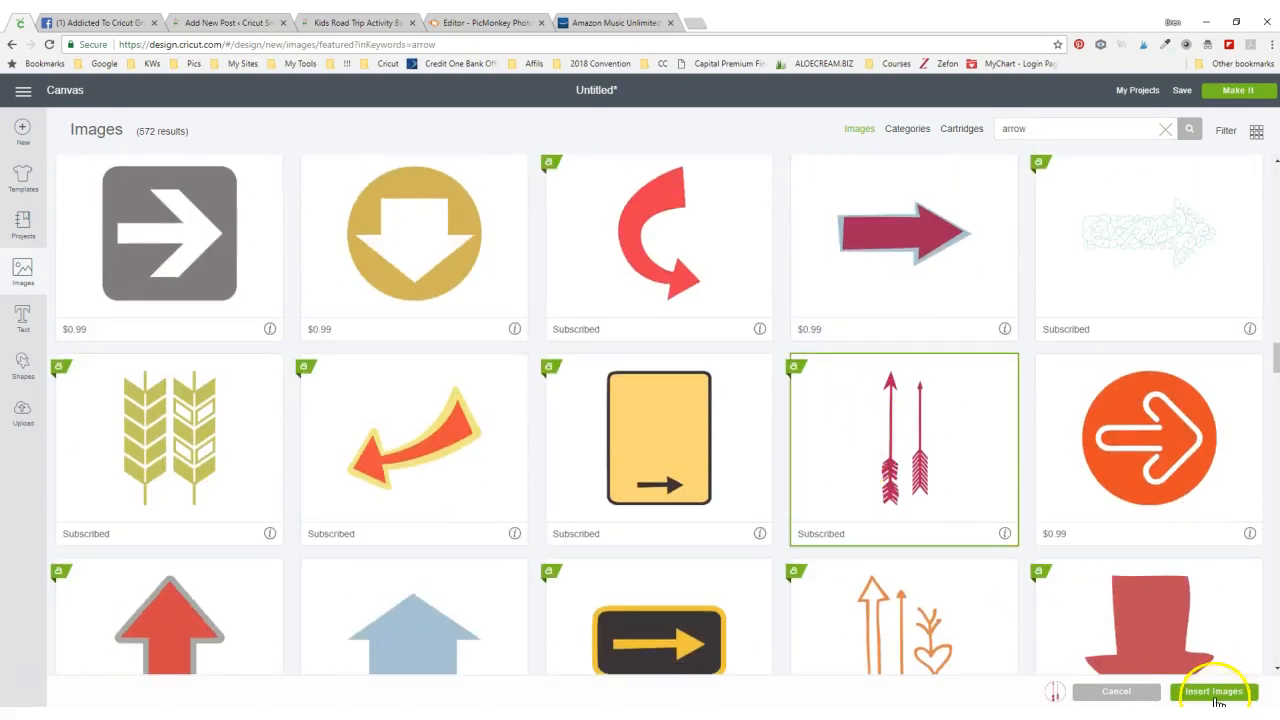
pyautogui.click(1214, 692)
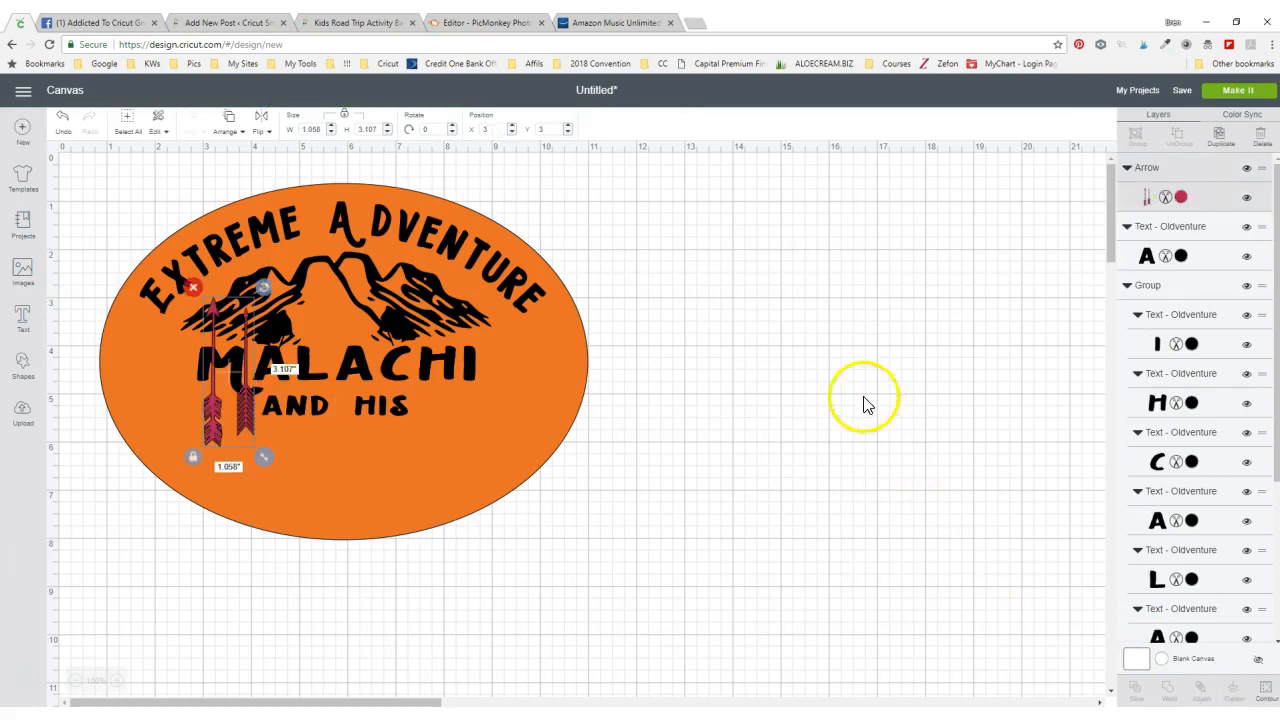
pyautogui.moveTo(244, 405); pyautogui.dragTo(909, 388)
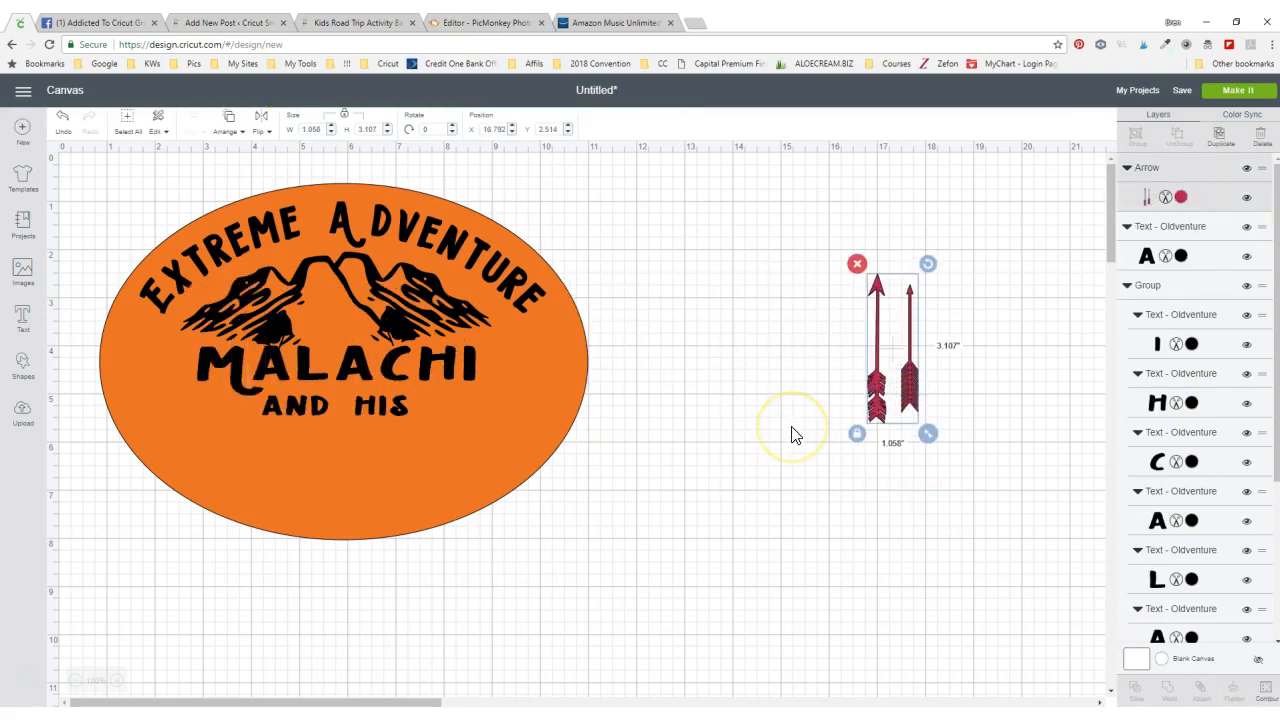
# - Add a square about 3.85 inches wide and position it over only the larger arrow of the pair
pyautogui.click(22, 368)
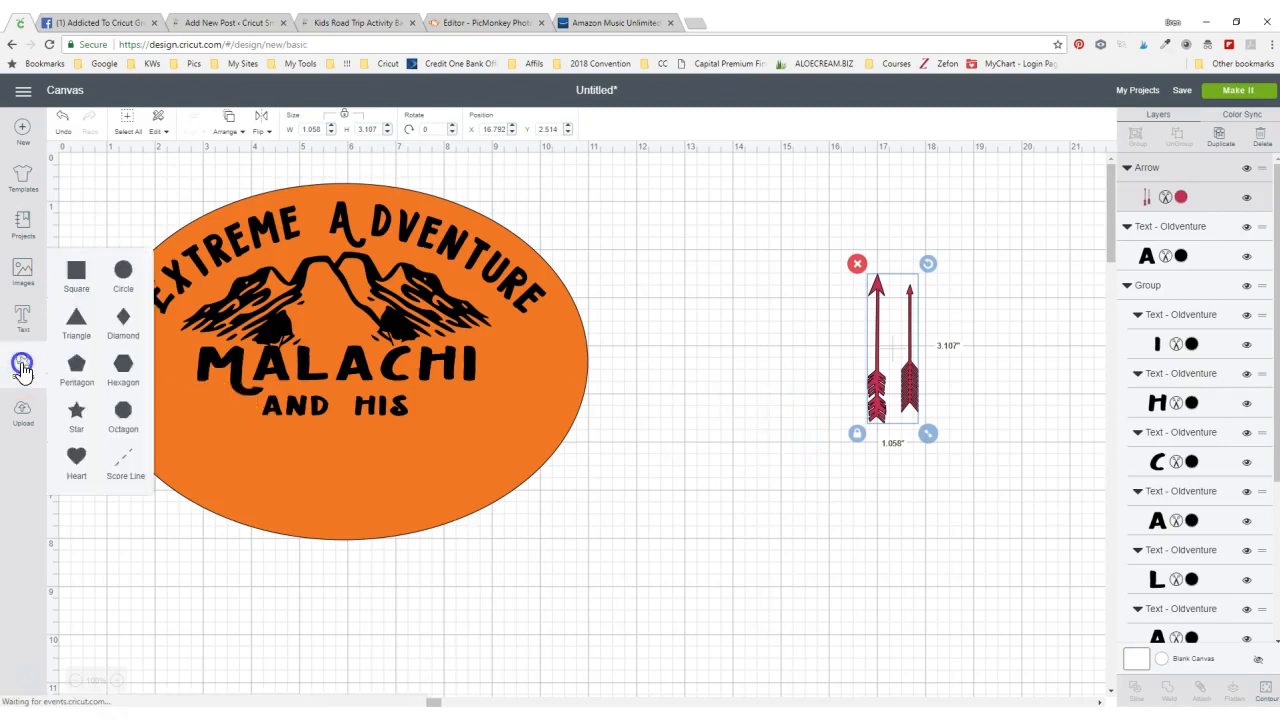
pyautogui.click(72, 272)
pyautogui.moveTo(352, 340); pyautogui.dragTo(820, 306)
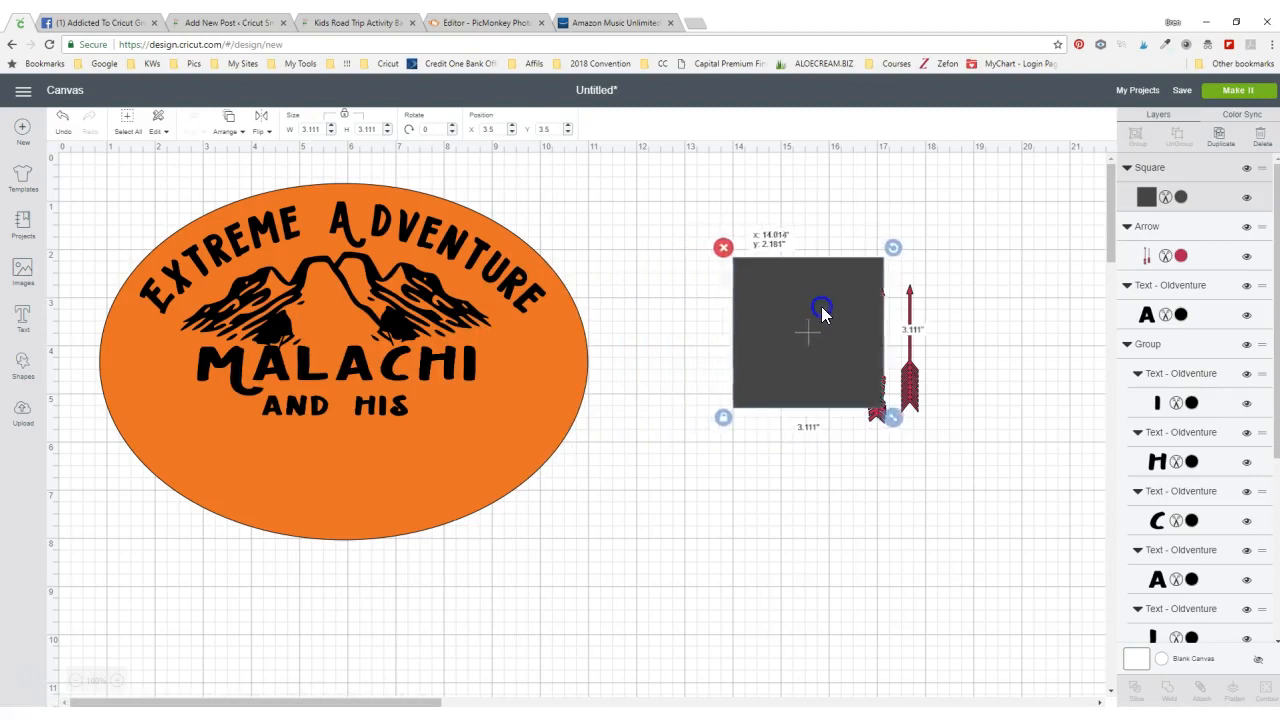
pyautogui.moveTo(894, 420); pyautogui.dragTo(904, 460)
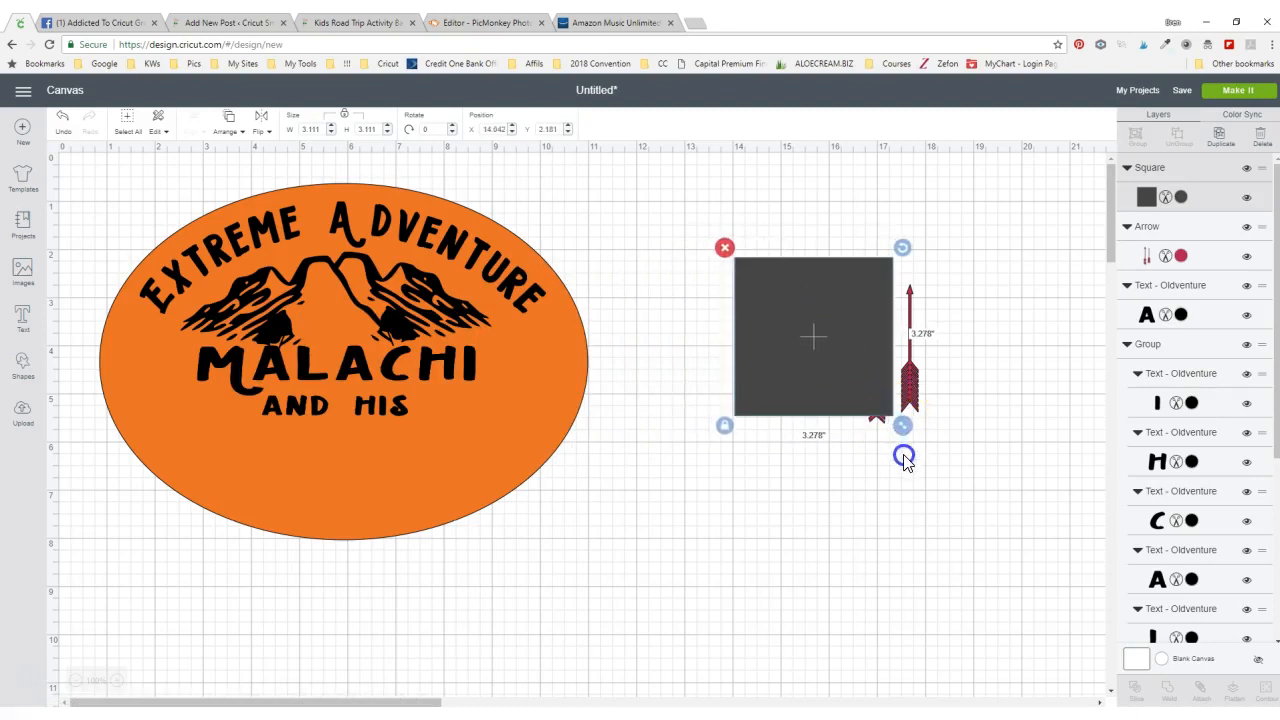
pyautogui.moveTo(844, 371); pyautogui.dragTo(848, 396)
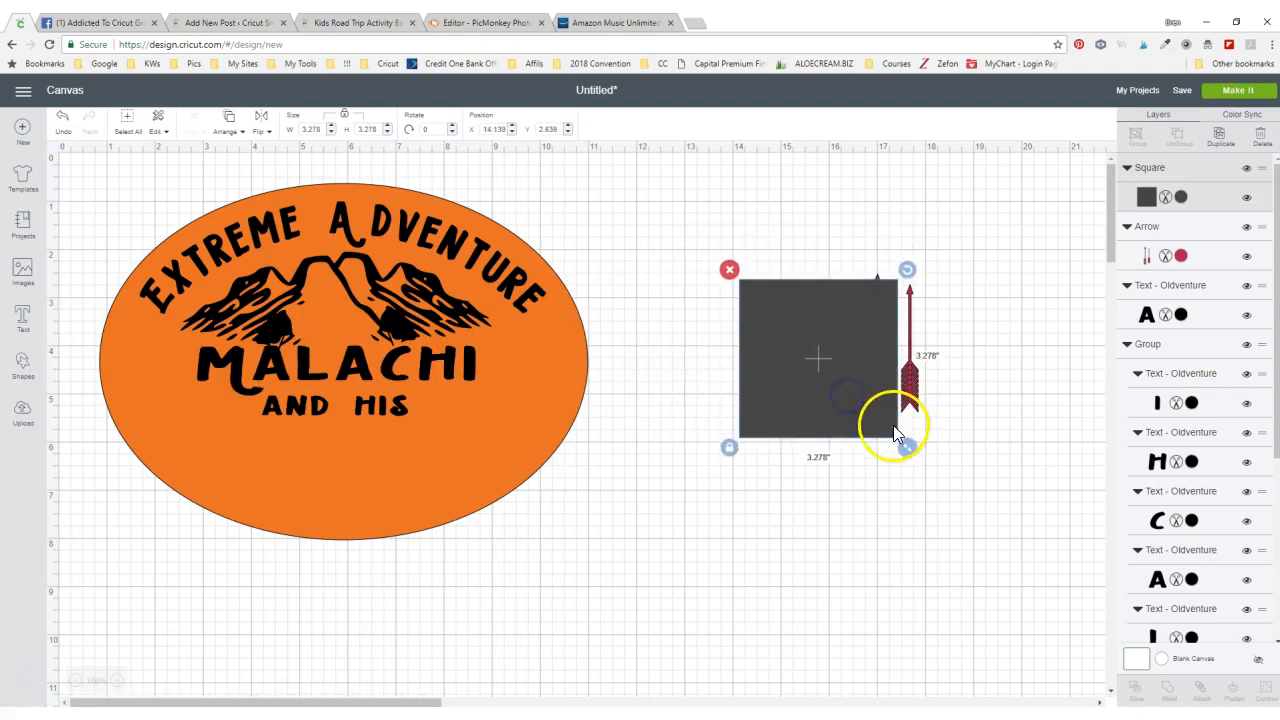
pyautogui.moveTo(905, 446); pyautogui.dragTo(838, 430)
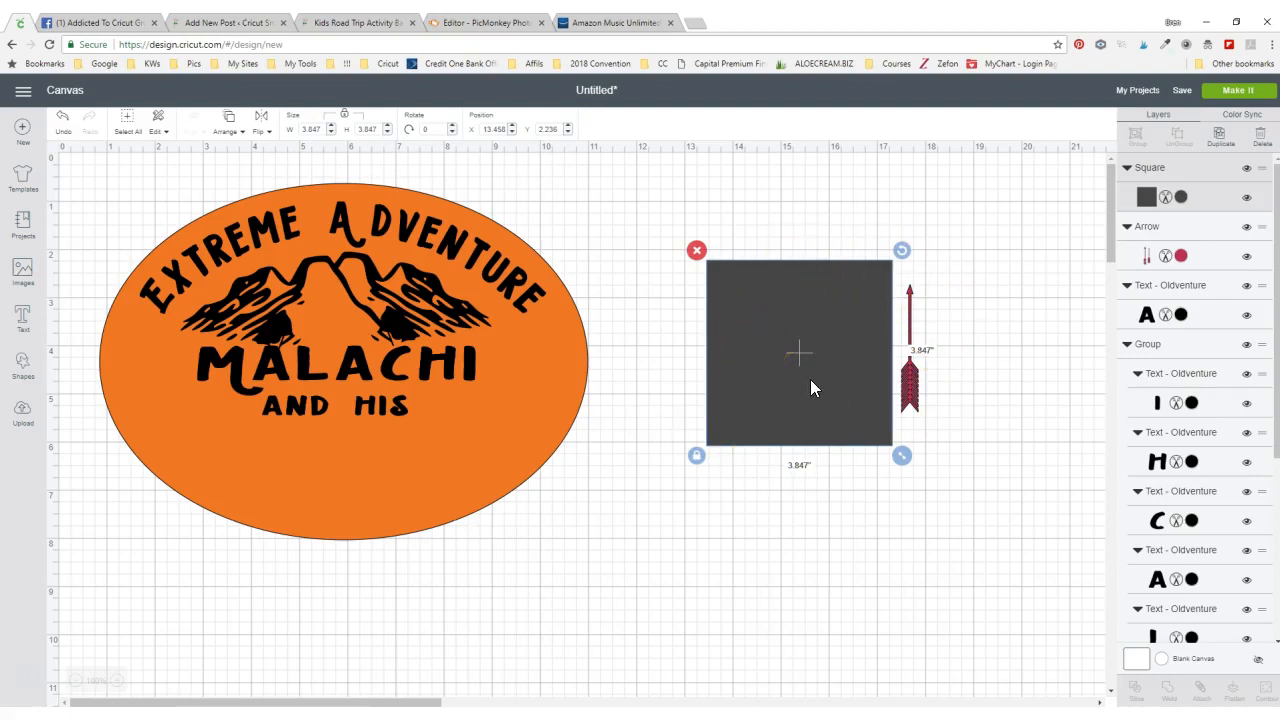
# - Slice the arrow pair with the square, and delete the leftover square and the dark gray arrow copy
pyautogui.keyDown('shift'); pyautogui.click(910, 385); pyautogui.keyUp('shift')
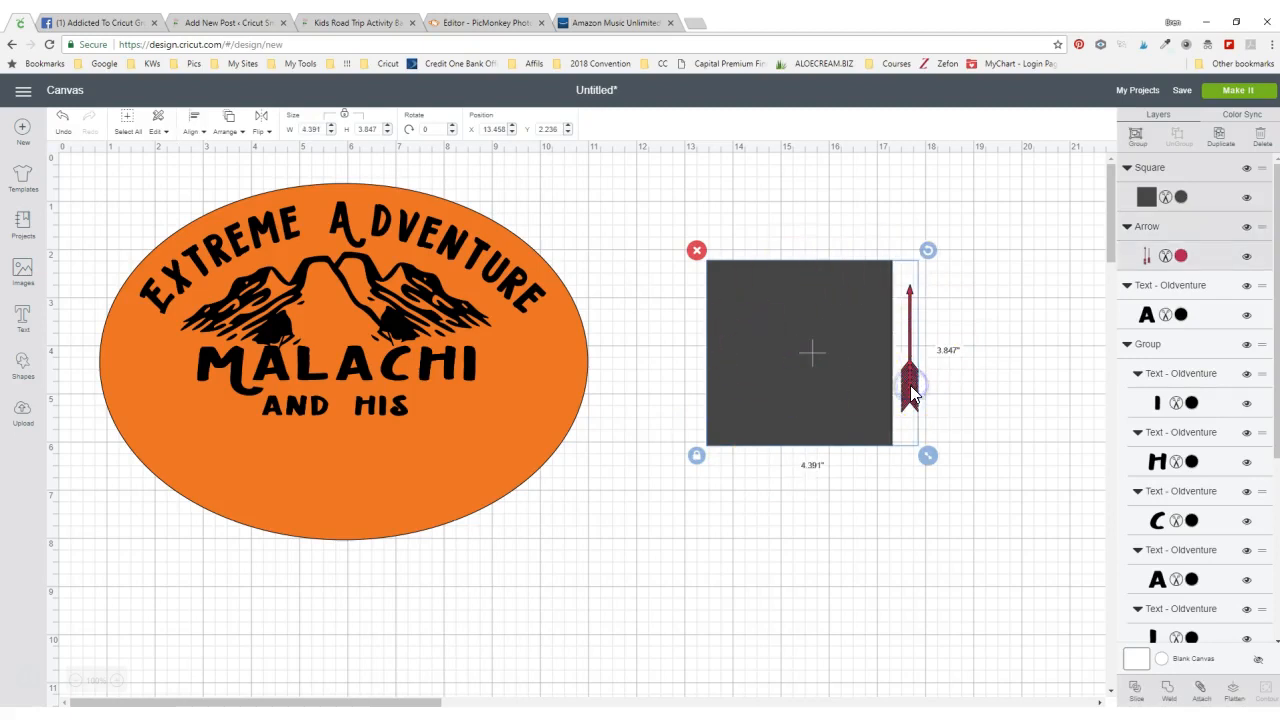
pyautogui.click(1131, 690)
pyautogui.moveTo(791, 366); pyautogui.dragTo(766, 543)
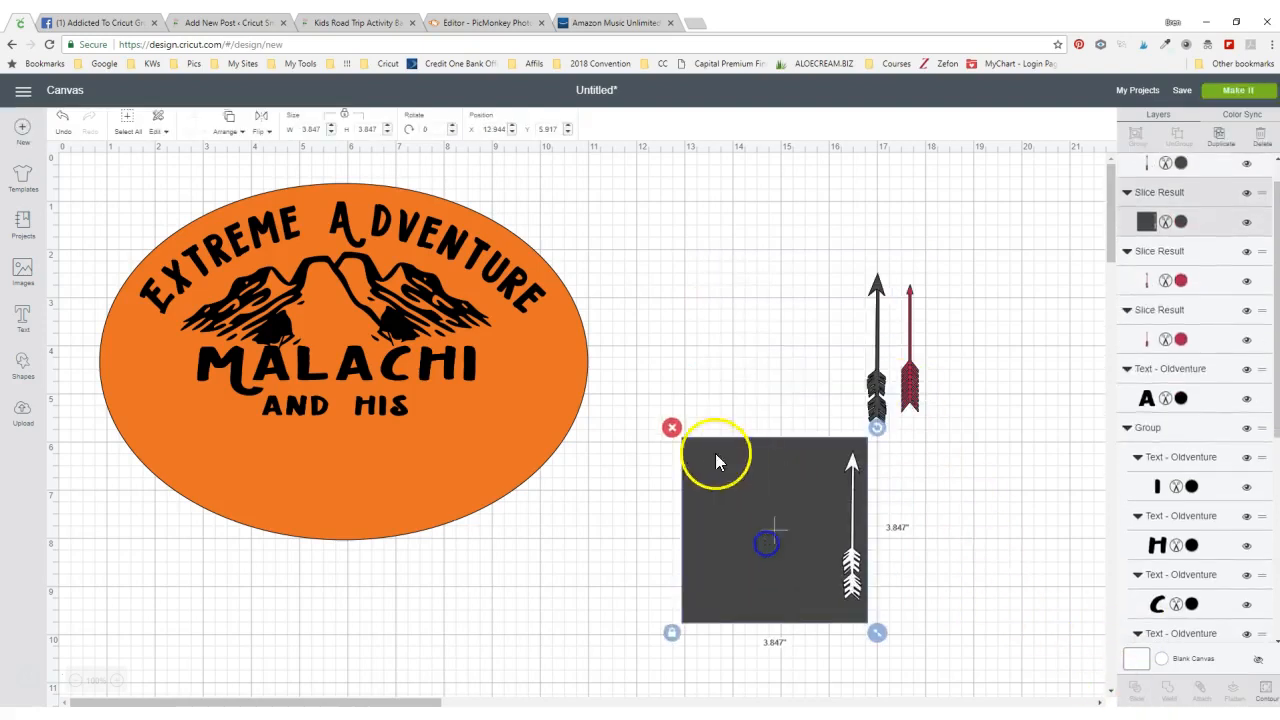
pyautogui.click(672, 428)
pyautogui.click(863, 432)
pyautogui.moveTo(863, 432); pyautogui.dragTo(800, 565)
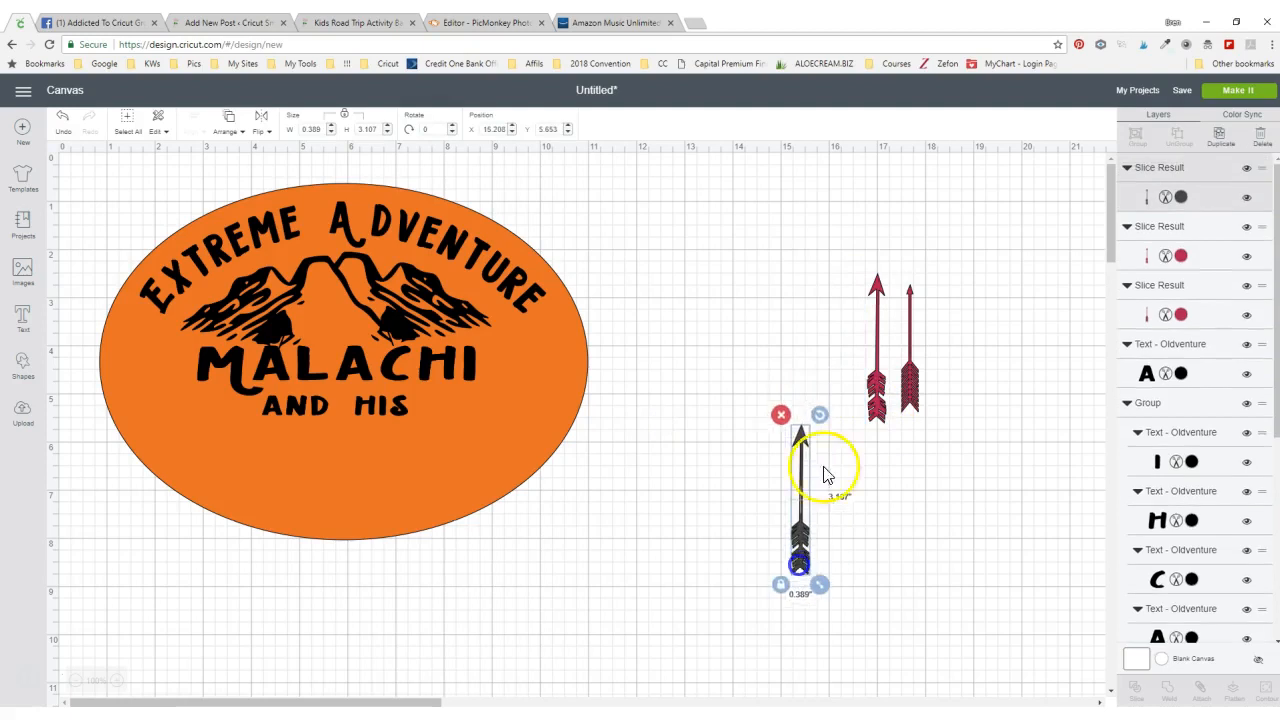
pyautogui.click(781, 414)
# - Separate the two arrows, and place the smaller one right of "and his", rotated about 90° and sized about 1.89 by 0.25 inches
pyautogui.click(872, 405)
pyautogui.moveTo(872, 405); pyautogui.dragTo(785, 428)
pyautogui.click(912, 398)
pyautogui.moveTo(928, 280); pyautogui.dragTo(466, 408)
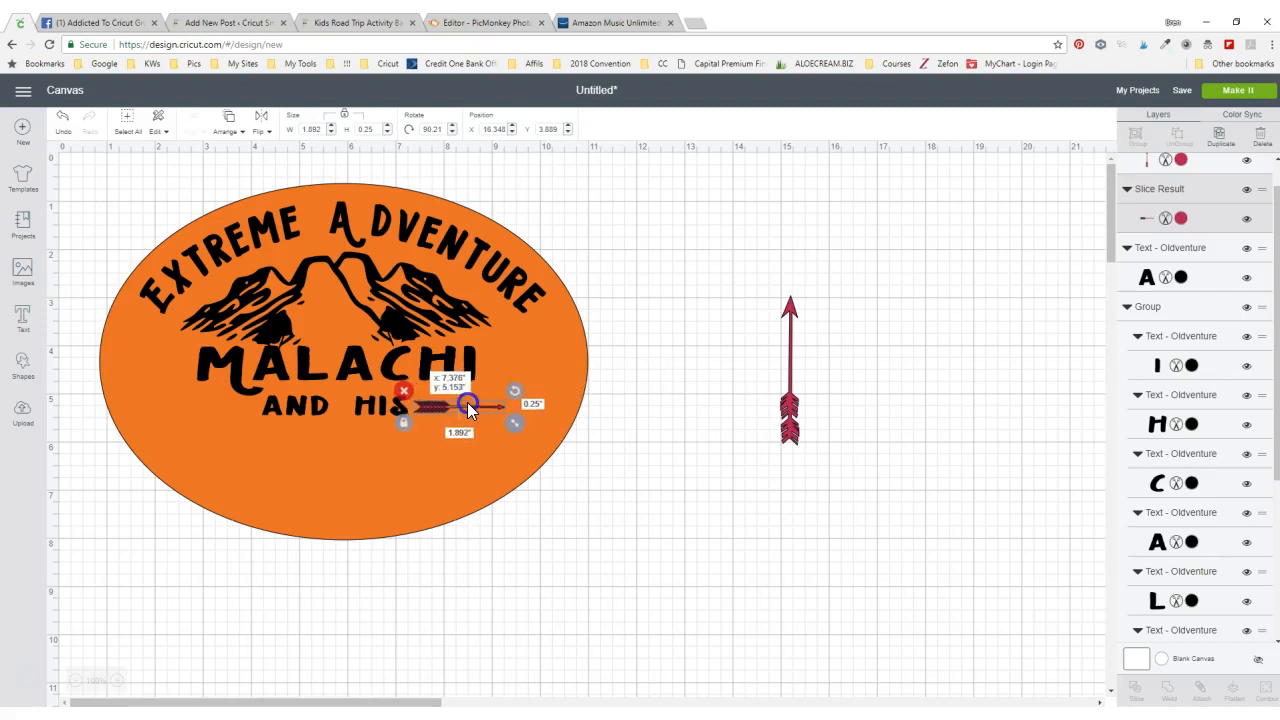
# - Rotate the larger arrow to about 270°, shrink it to about 1.82 by 0.23 inches, and place it left of "and his"
pyautogui.click(790, 414)
pyautogui.moveTo(808, 286); pyautogui.dragTo(648, 345)
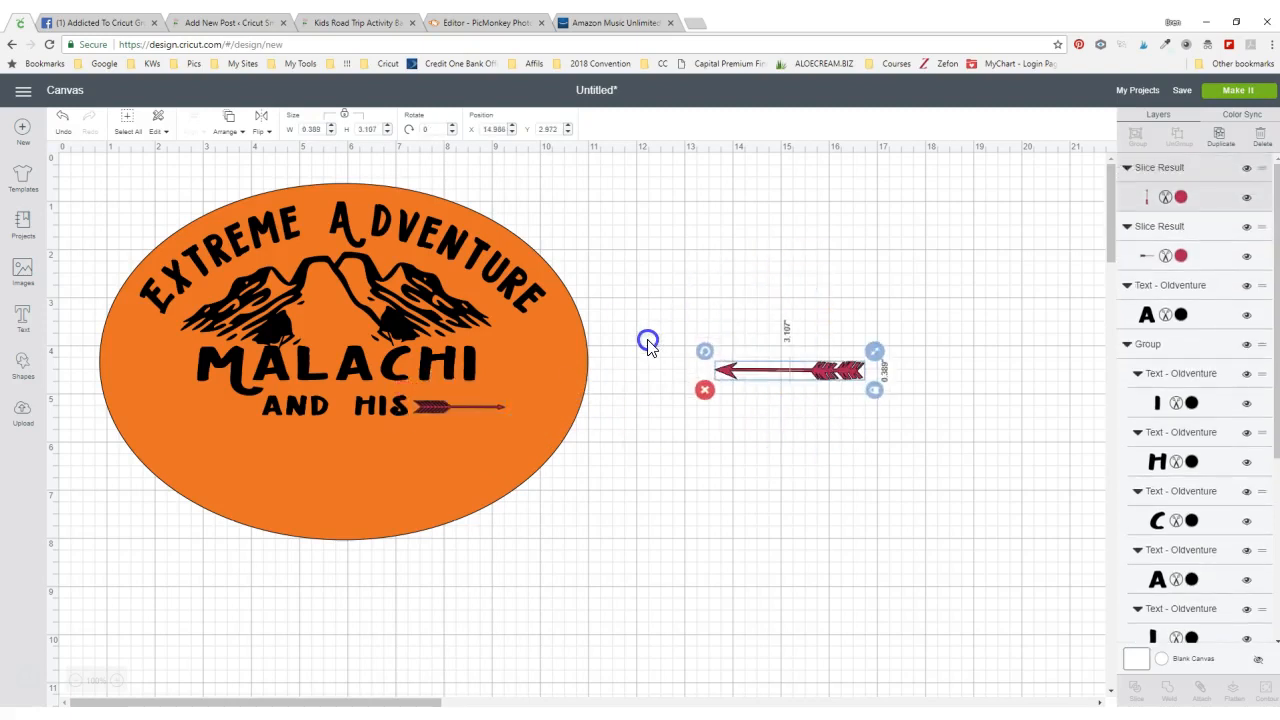
pyautogui.moveTo(875, 390); pyautogui.dragTo(224, 406)
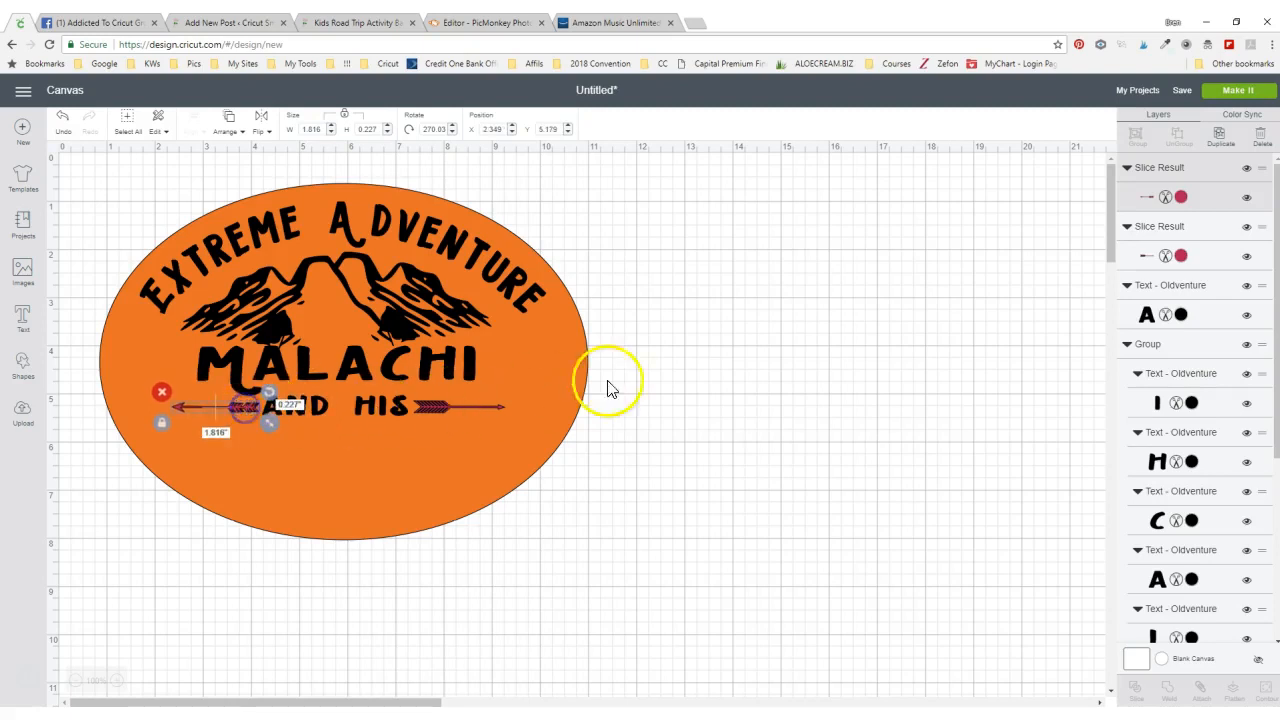
pyautogui.click(715, 364)
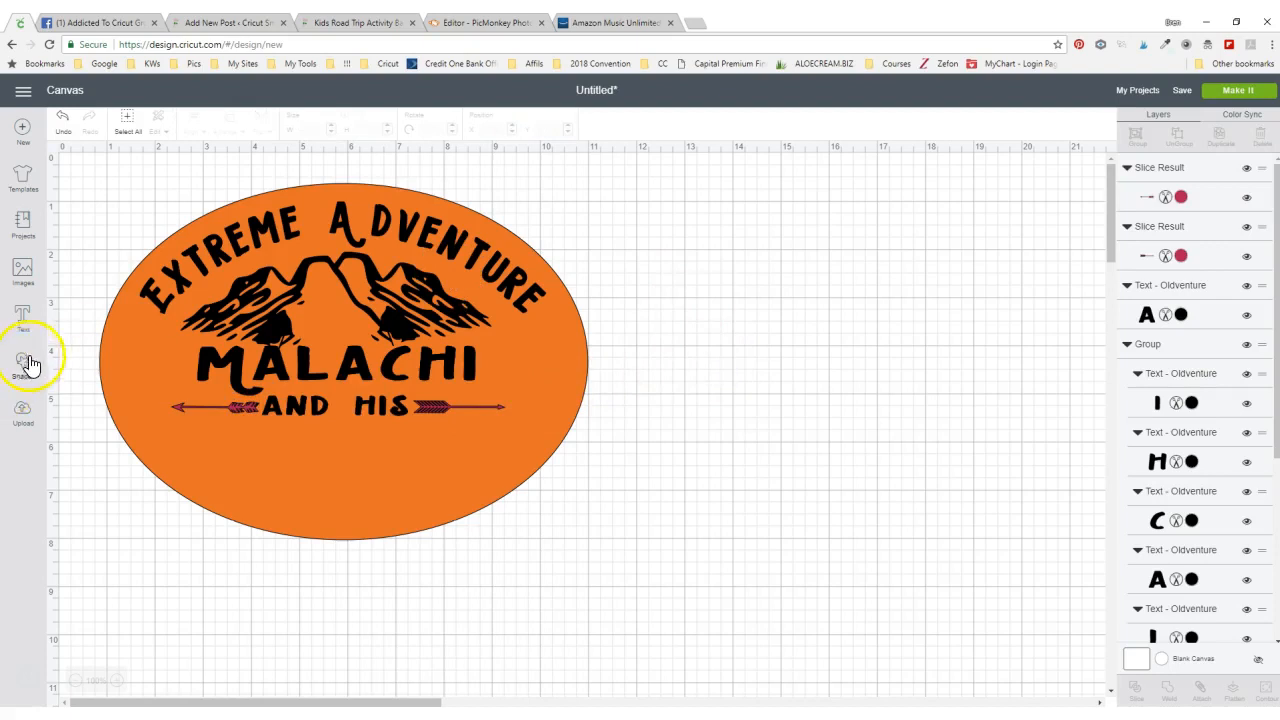
# - Add the text "Mountain" in the Oldventure font below the oval
pyautogui.click(20, 318)
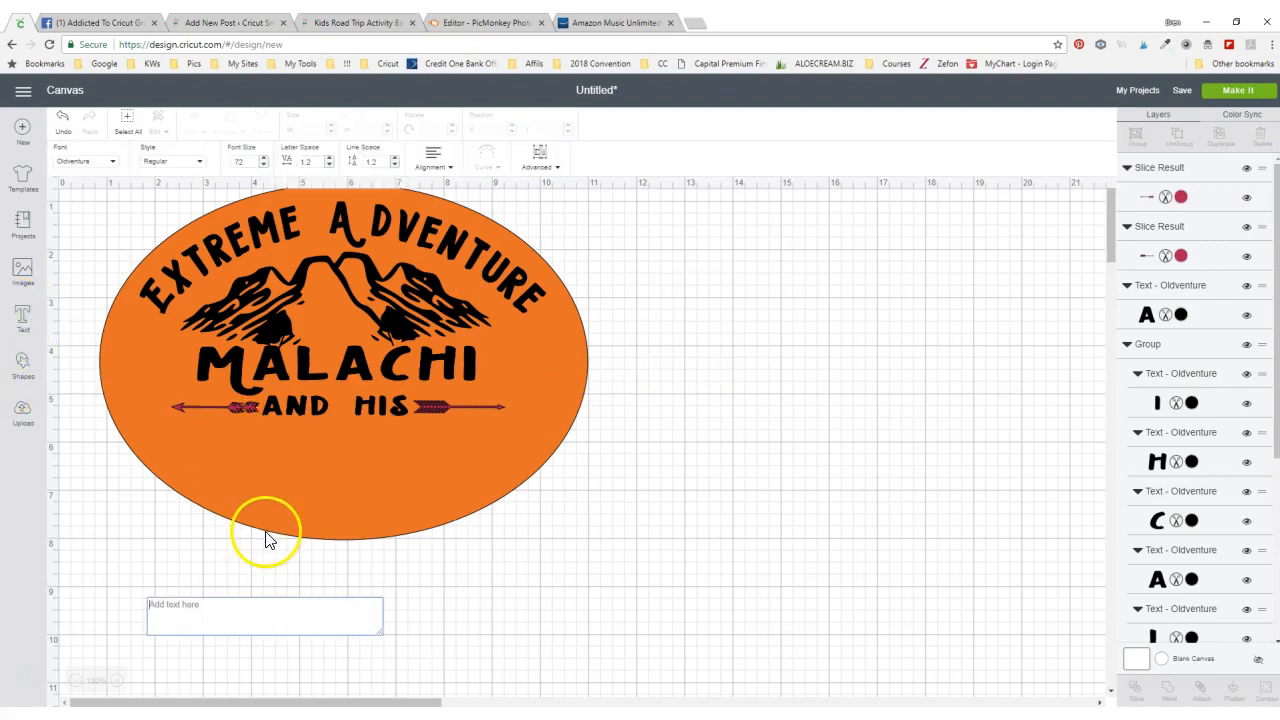
pyautogui.write('Mountain')
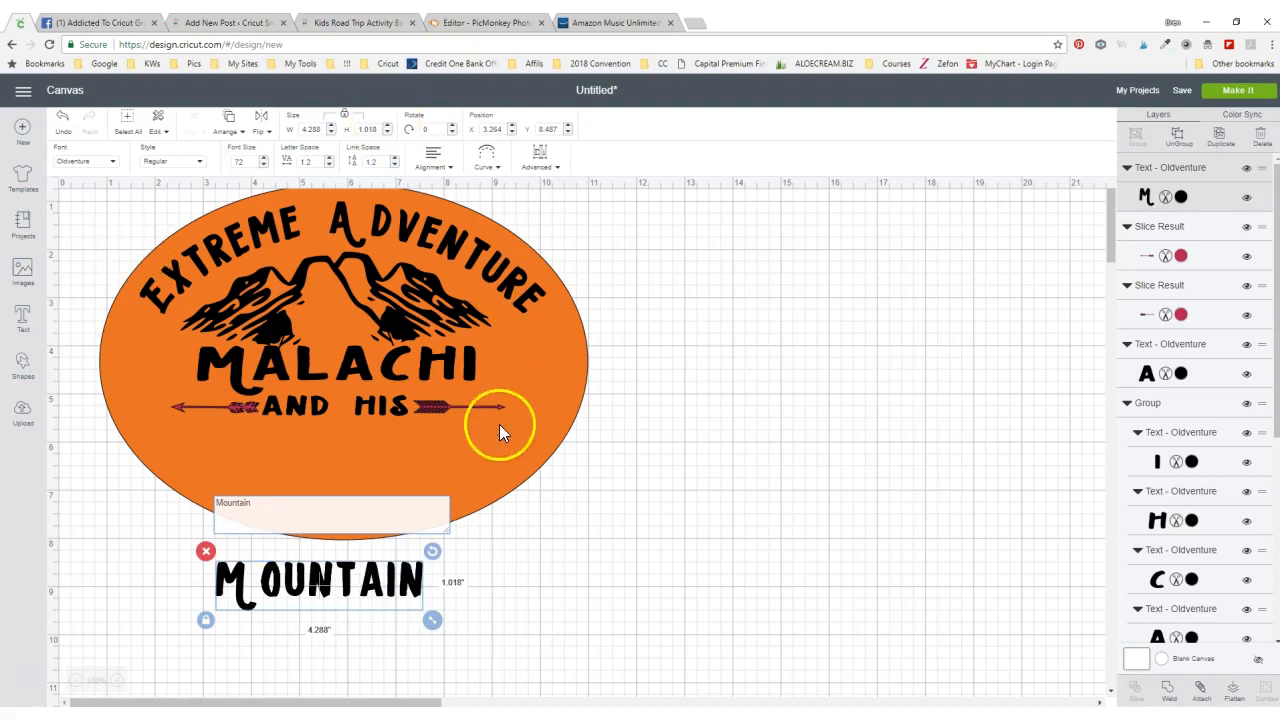
pyautogui.click(541, 523)
# - Ungroup "Mountain" to letters and move the M closer to the O
pyautogui.click(385, 578)
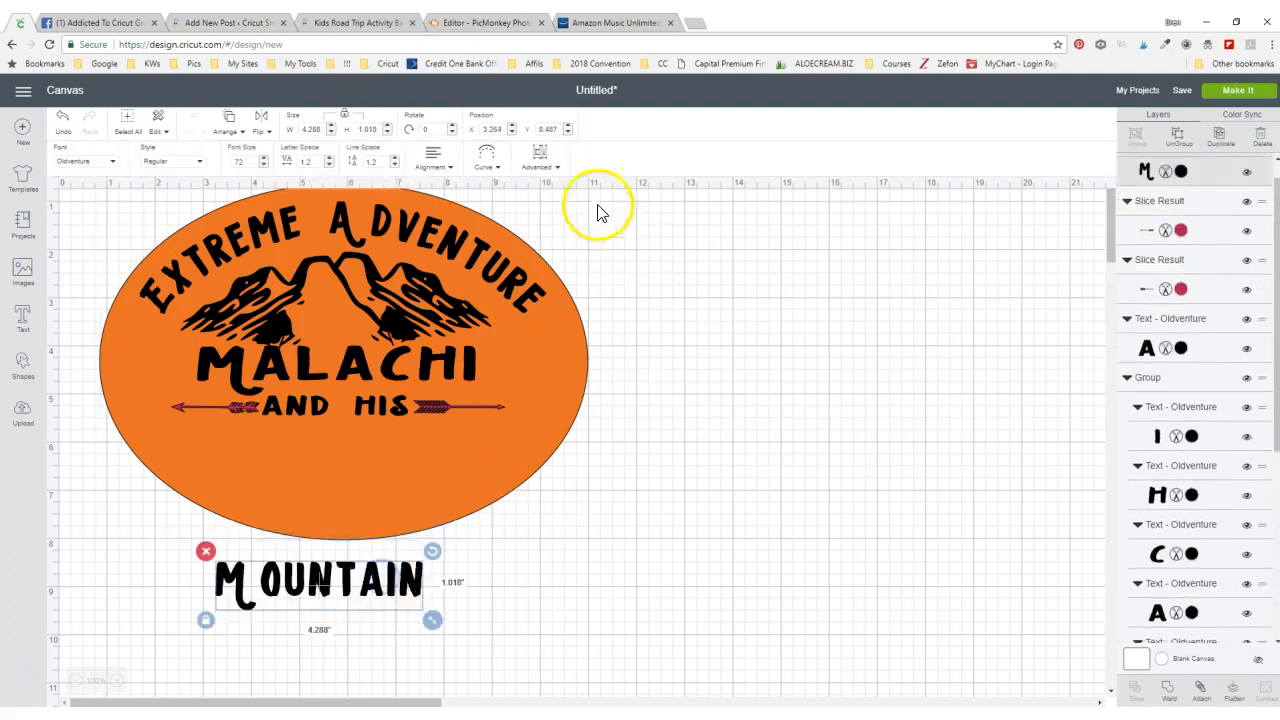
pyautogui.click(540, 158)
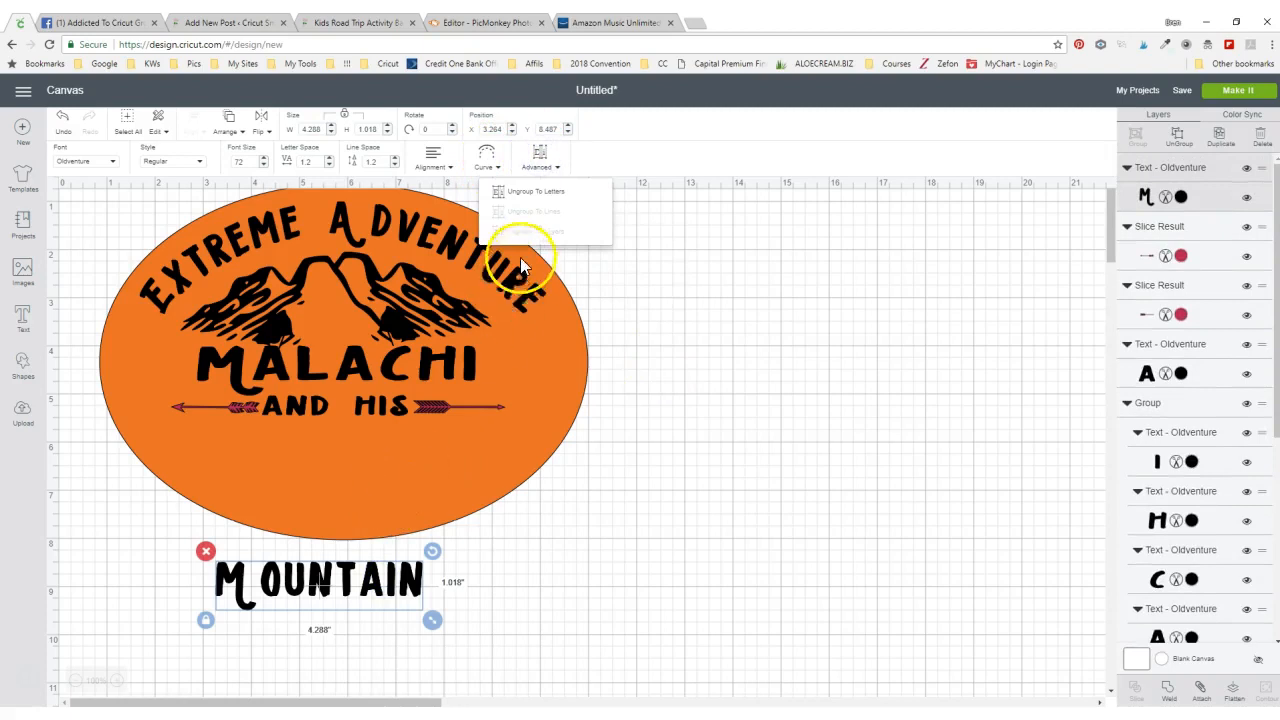
pyautogui.click(519, 190)
pyautogui.click(245, 580)
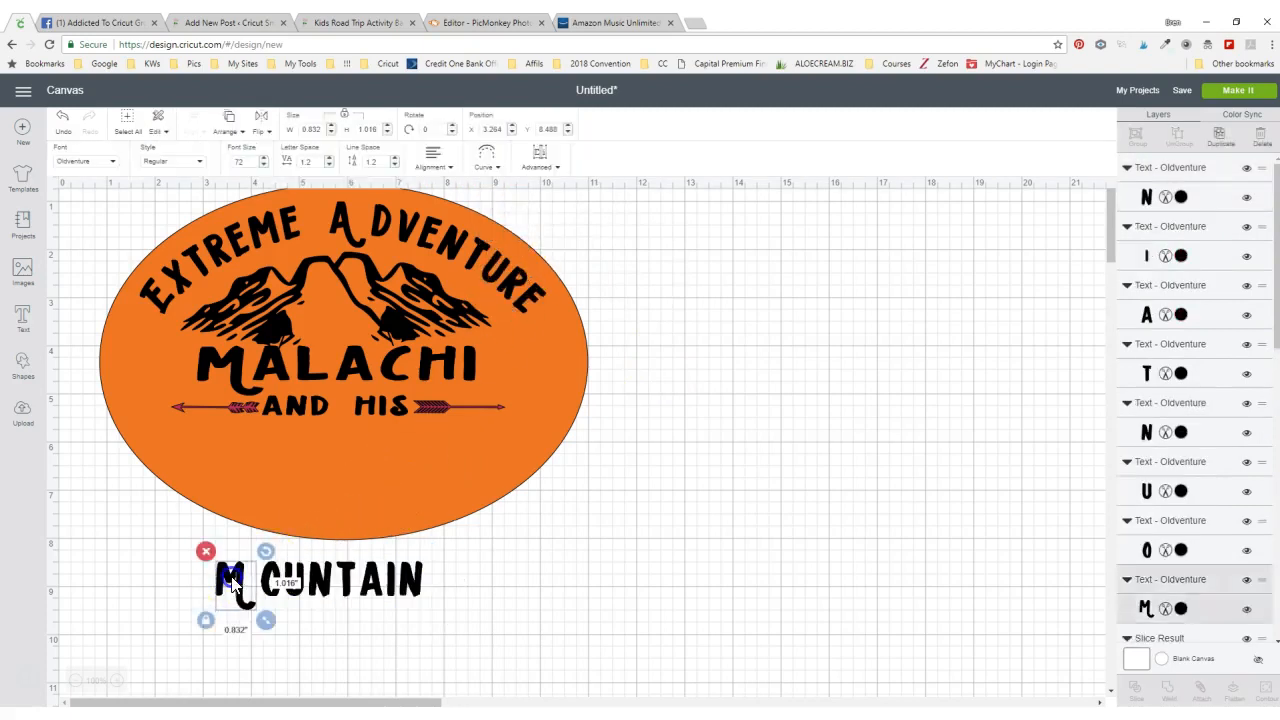
pyautogui.moveTo(245, 578); pyautogui.dragTo(251, 574)
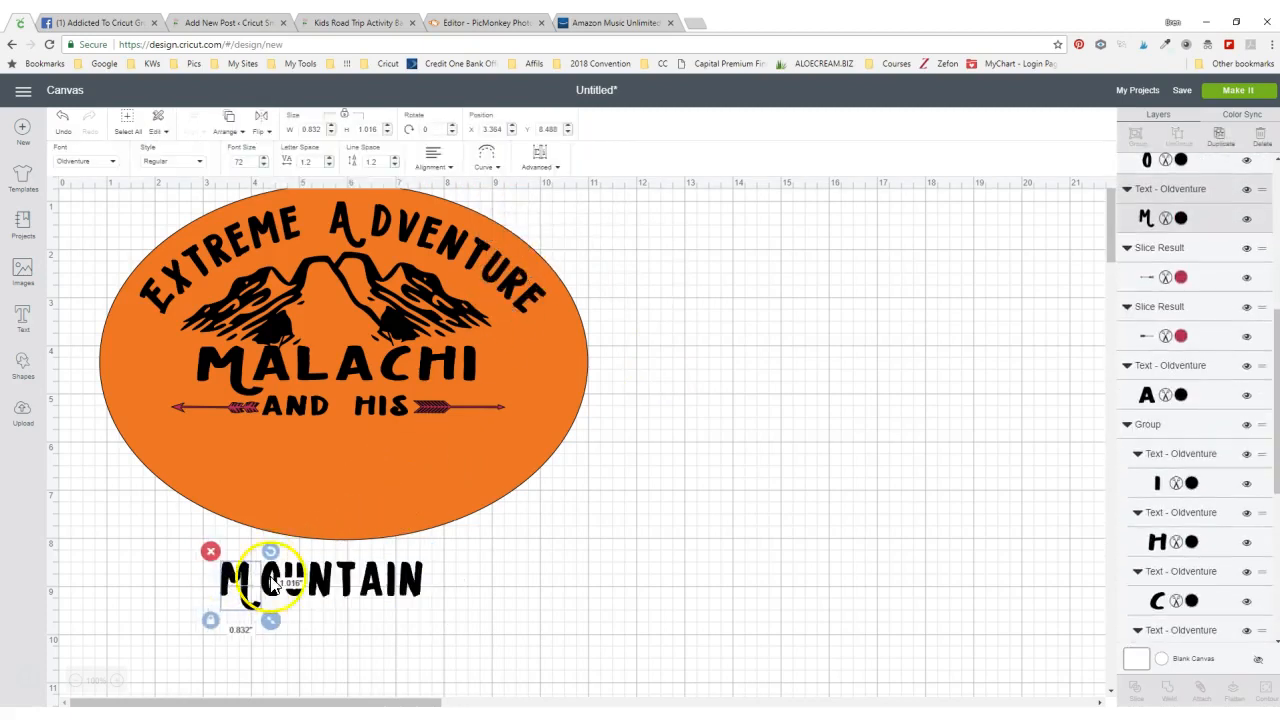
# - Group the letters of "Mountain" and move the word into the oval below "and his"
pyautogui.click(414, 629)
pyautogui.moveTo(425, 614); pyautogui.dragTo(206, 552)
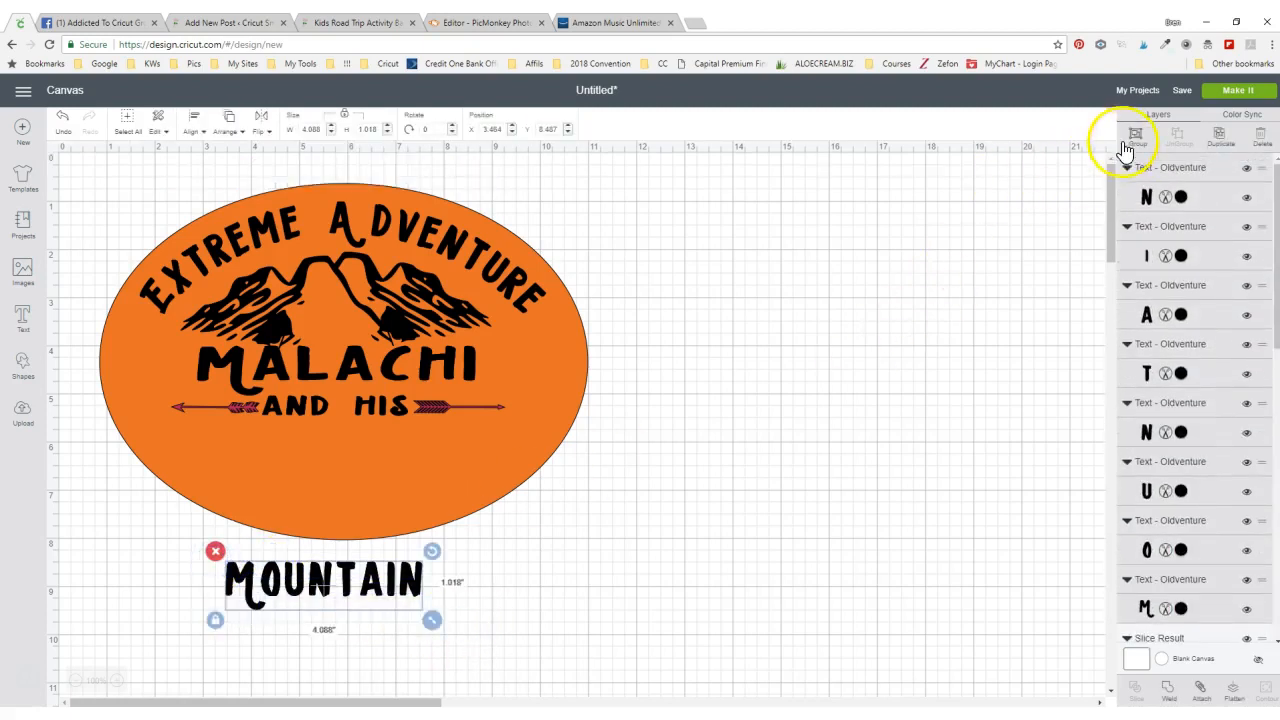
pyautogui.click(1128, 138)
pyautogui.click(357, 586)
pyautogui.click(341, 591)
pyautogui.moveTo(343, 593); pyautogui.dragTo(347, 453)
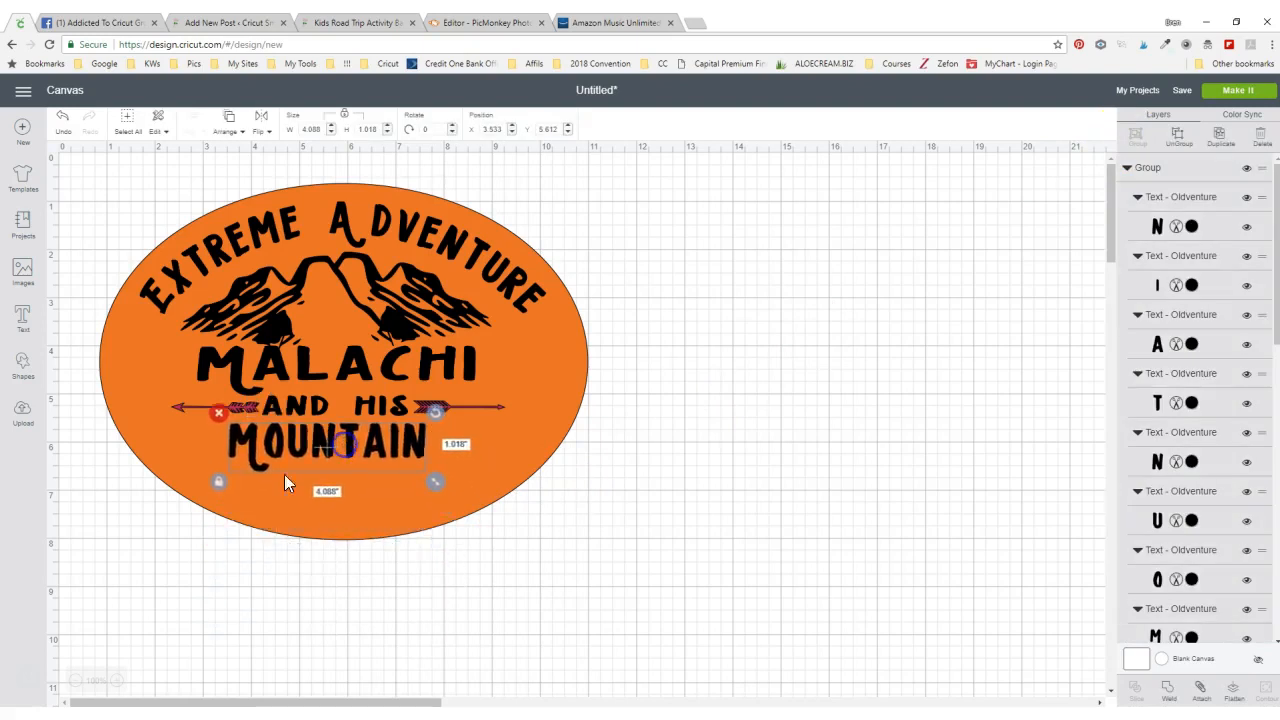
# - Stretch "Mountain" with unlocked proportions to about 5.64 by 0.91 inches and line it up beneath the child's name
pyautogui.moveTo(436, 487); pyautogui.dragTo(511, 481)
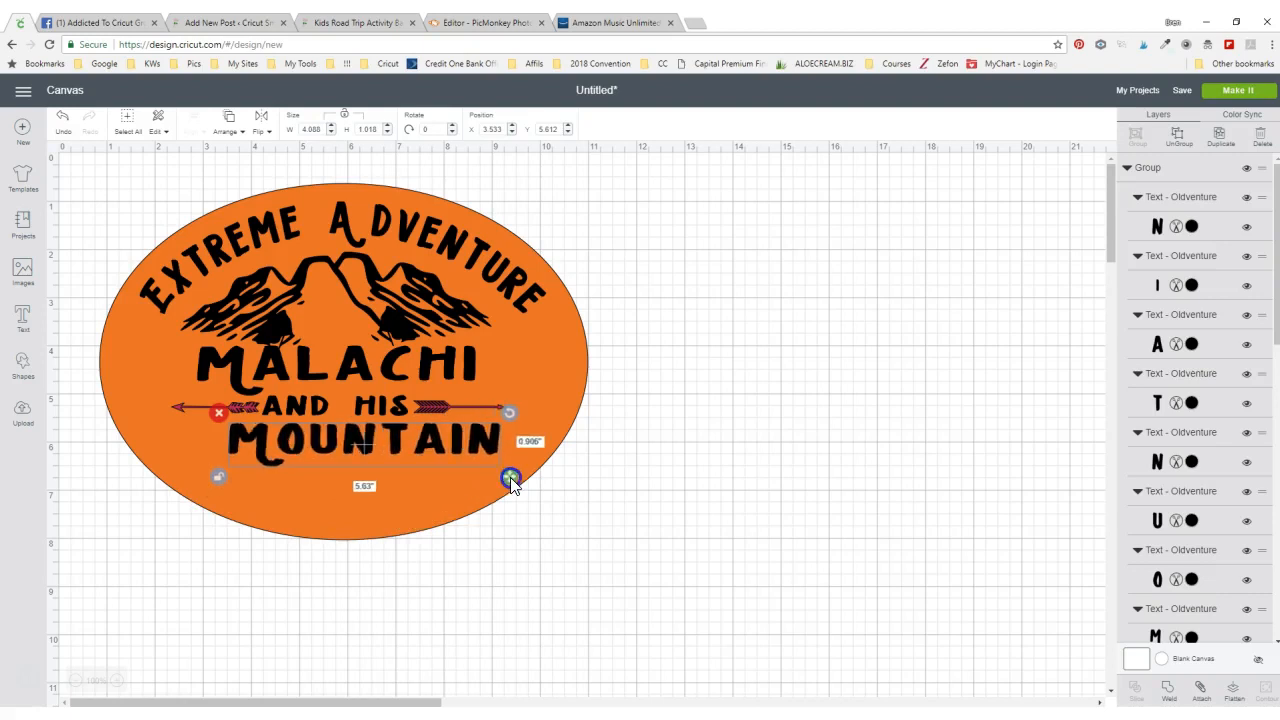
pyautogui.moveTo(447, 443)
pyautogui.mouseDown()
pyautogui.moveTo(425, 443)
pyautogui.moveTo(448, 444)
pyautogui.mouseUp()
pyautogui.click(376, 595)
pyautogui.click(380, 443)
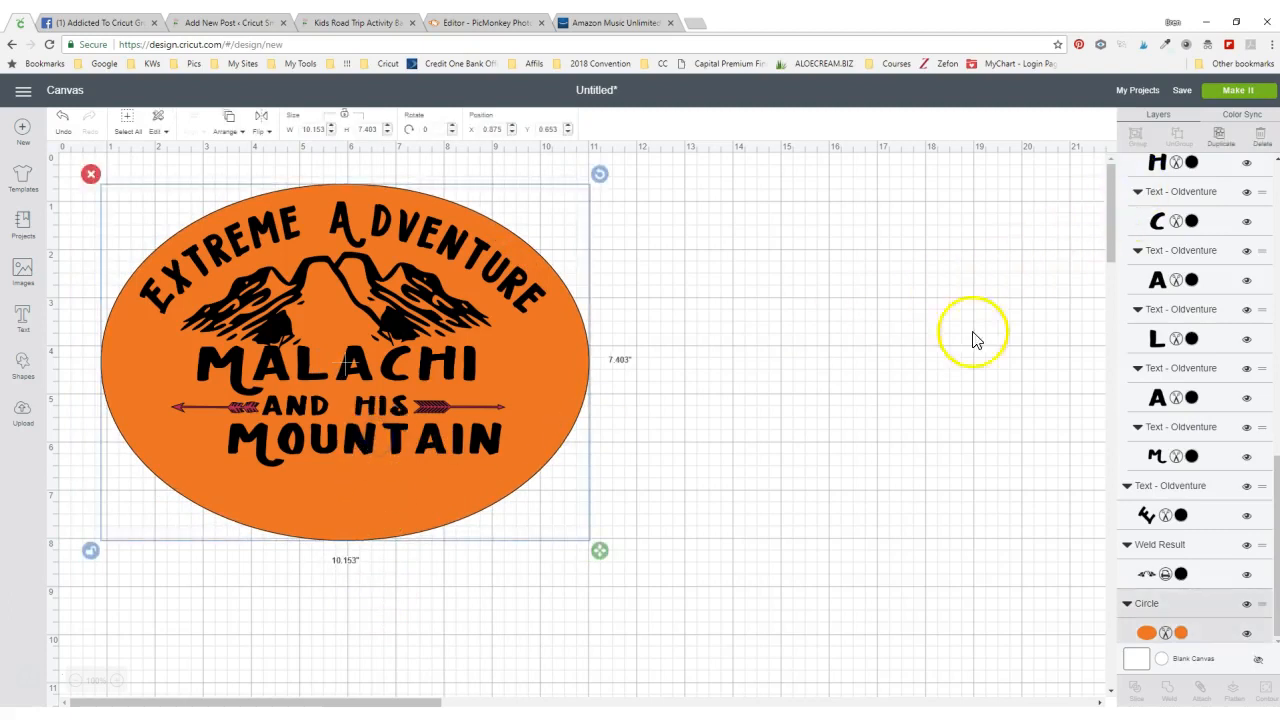
pyautogui.click(808, 441)
pyautogui.moveTo(477, 441); pyautogui.dragTo(446, 442)
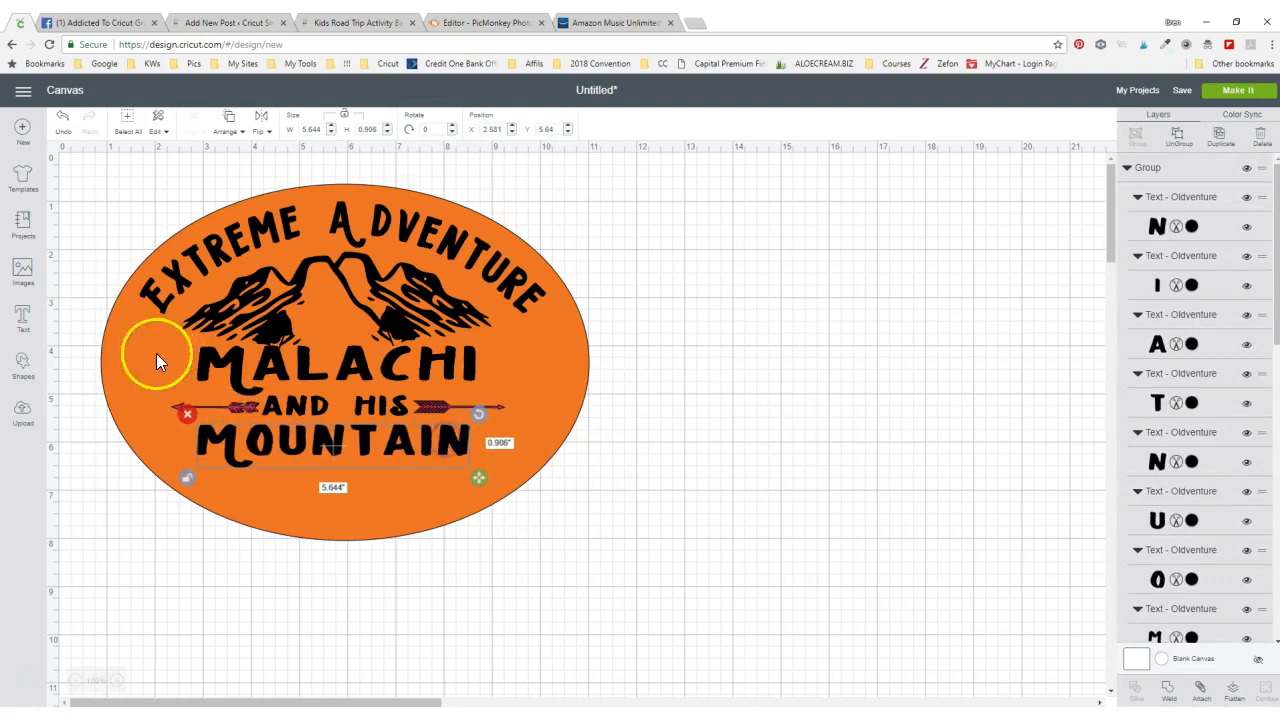
# - Add the text "Adventure" in the Oldventure font below the oval
pyautogui.click(23, 318)
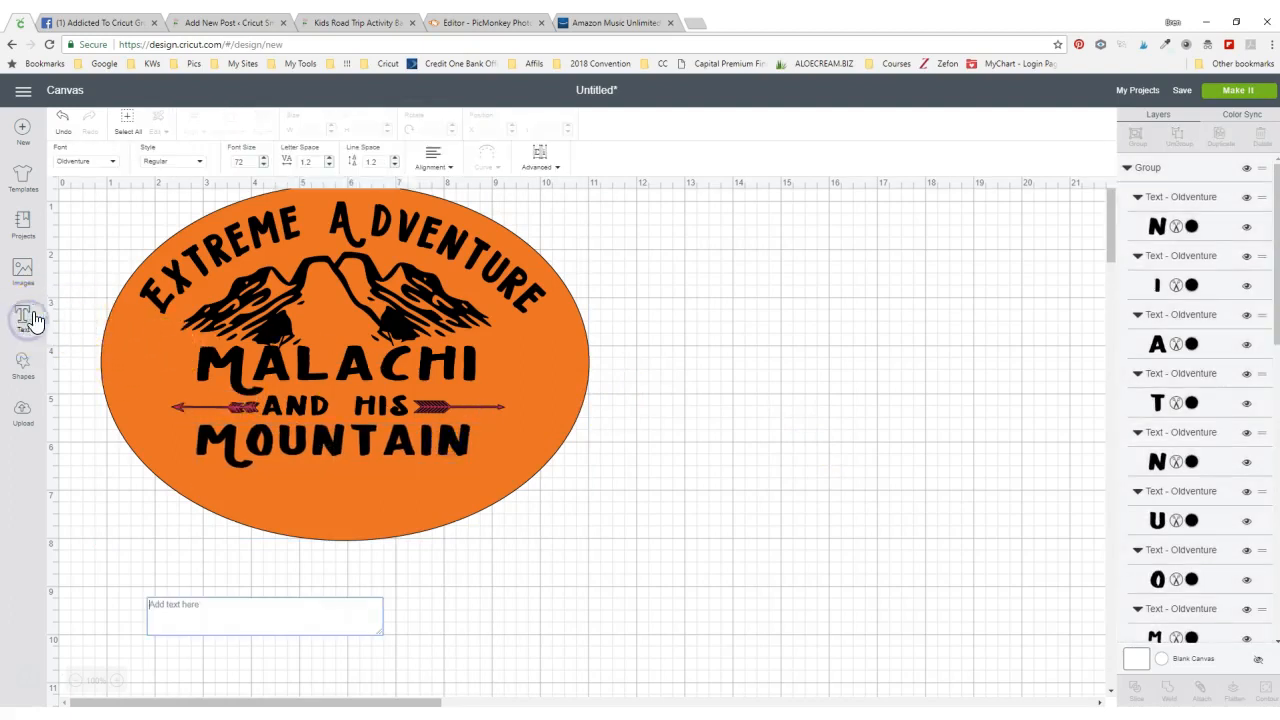
pyautogui.write('Adventure')
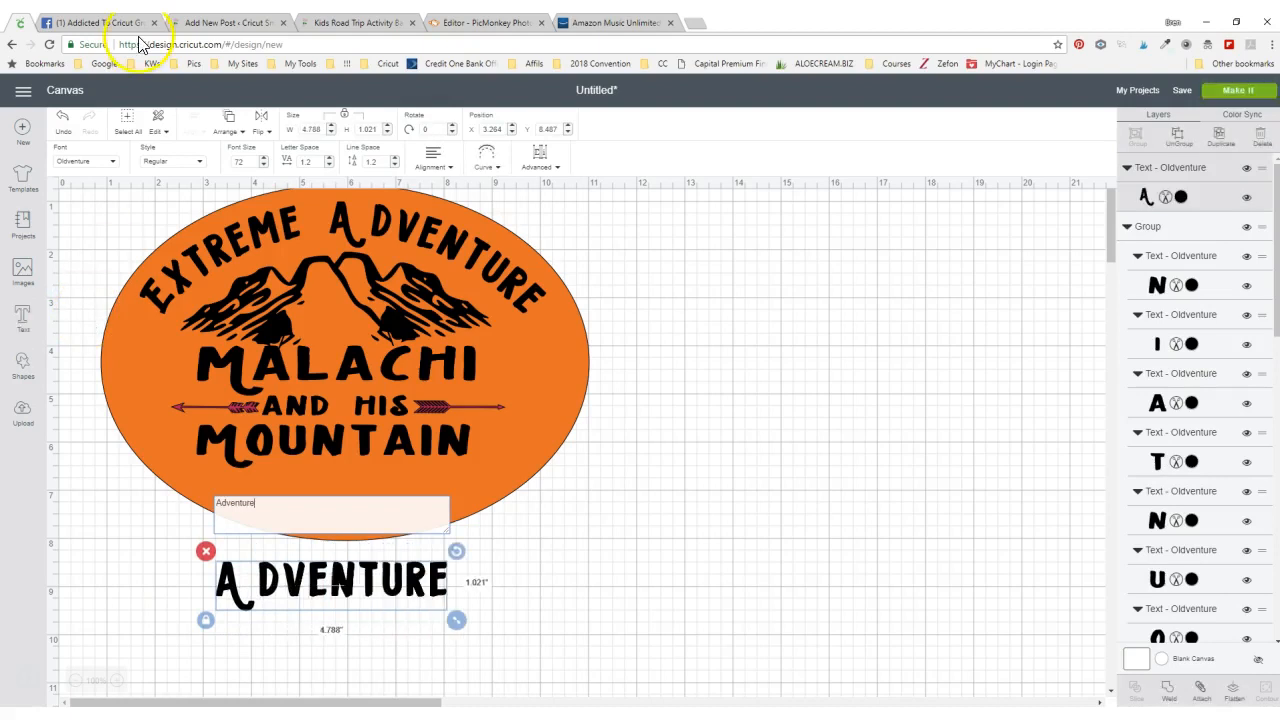
pyautogui.click(663, 431)
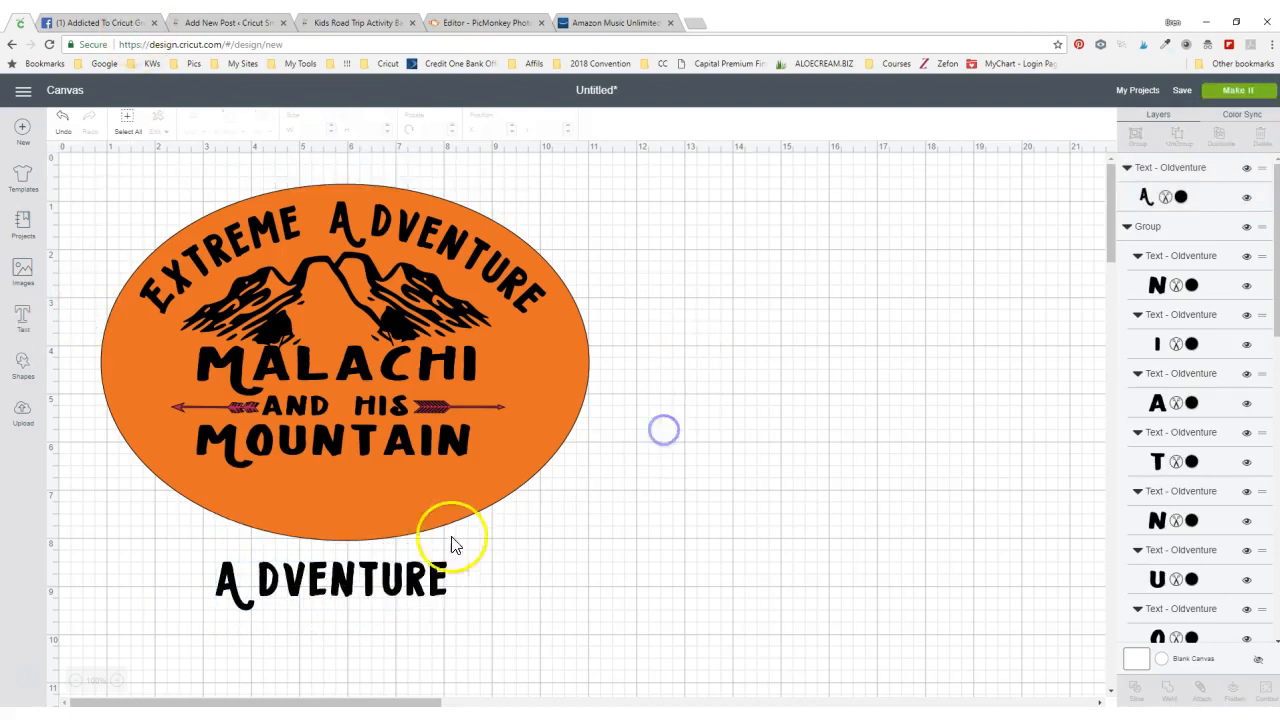
# - Ungroup the new "Adventure" text to letters and move the A closer to the D
pyautogui.click(403, 577)
pyautogui.click(540, 155)
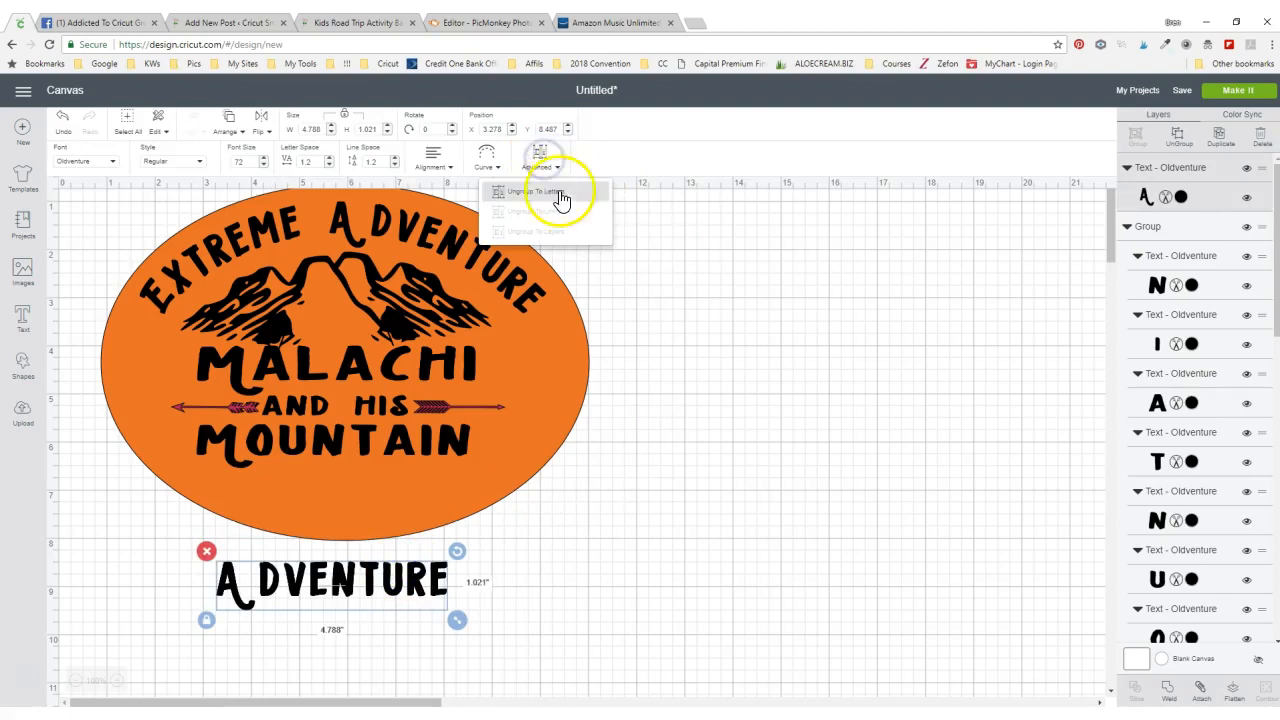
pyautogui.click(558, 191)
pyautogui.click(228, 578)
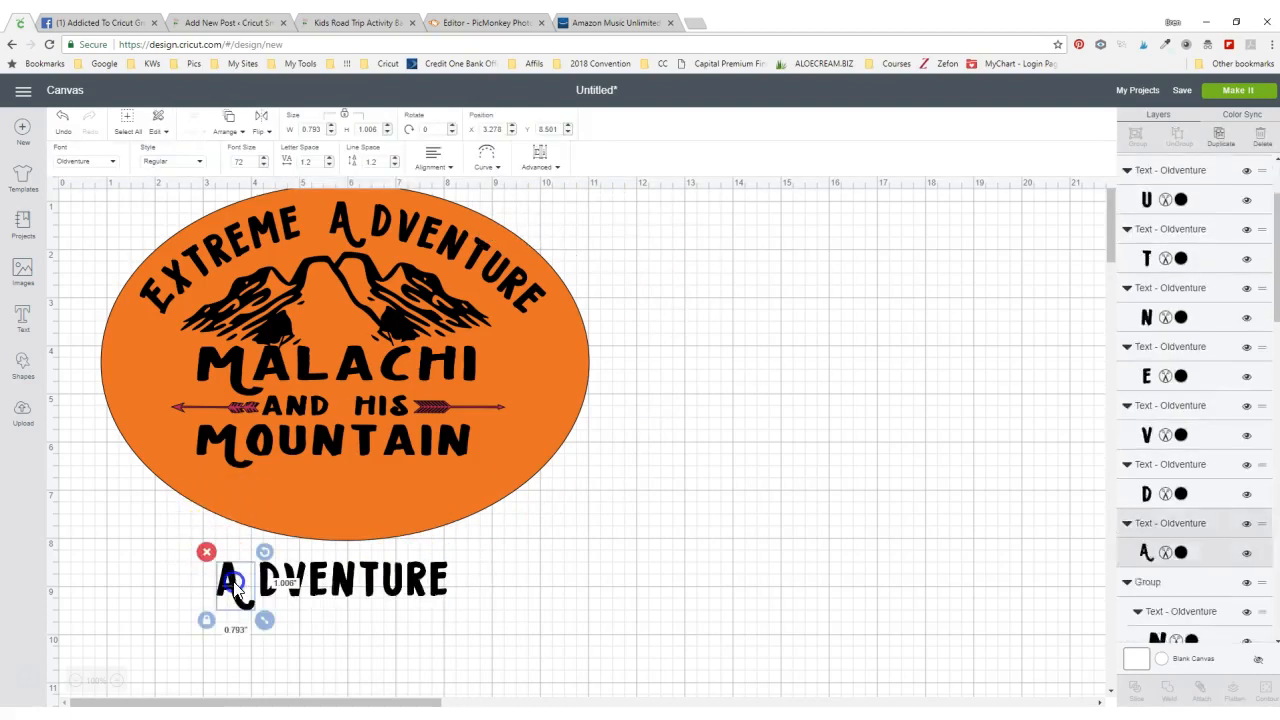
pyautogui.moveTo(237, 587); pyautogui.dragTo(243, 578)
# - Group the letters of the new "Adventure", enlarge the word with unlocked proportions and place it in the oval beneath "Mountain"
pyautogui.click(471, 604)
pyautogui.moveTo(465, 607); pyautogui.dragTo(224, 553)
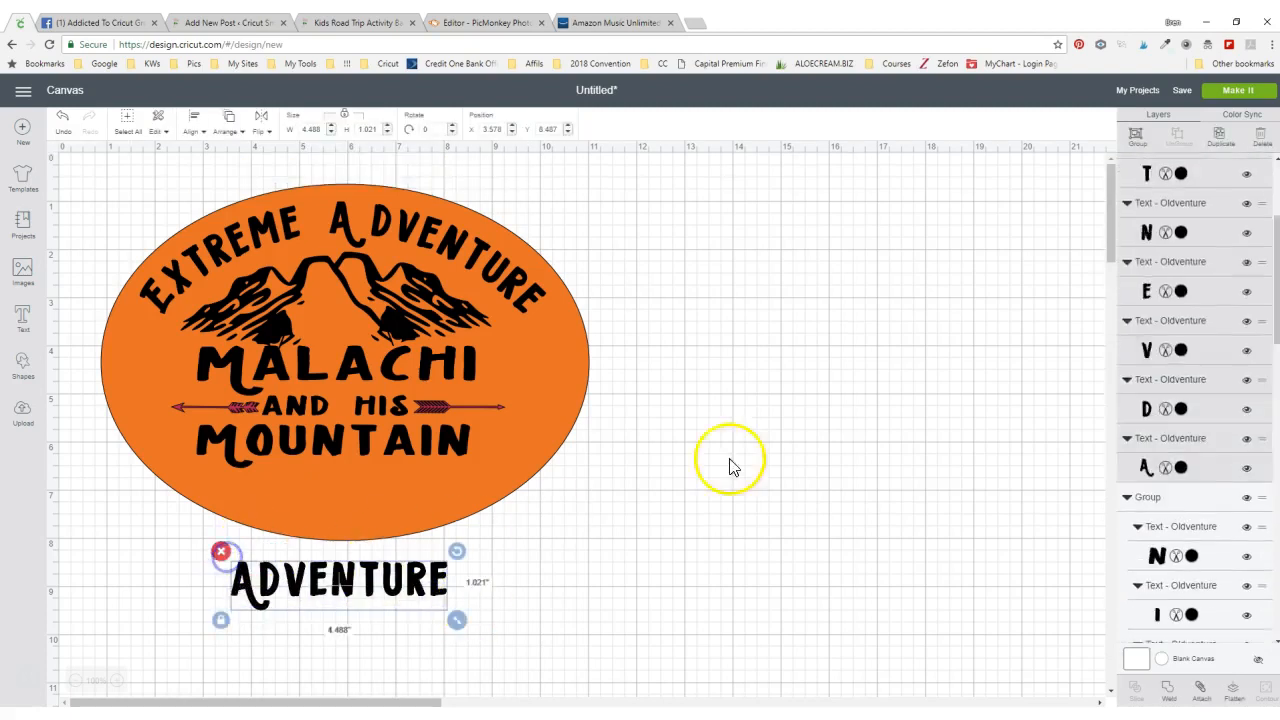
pyautogui.click(1140, 147)
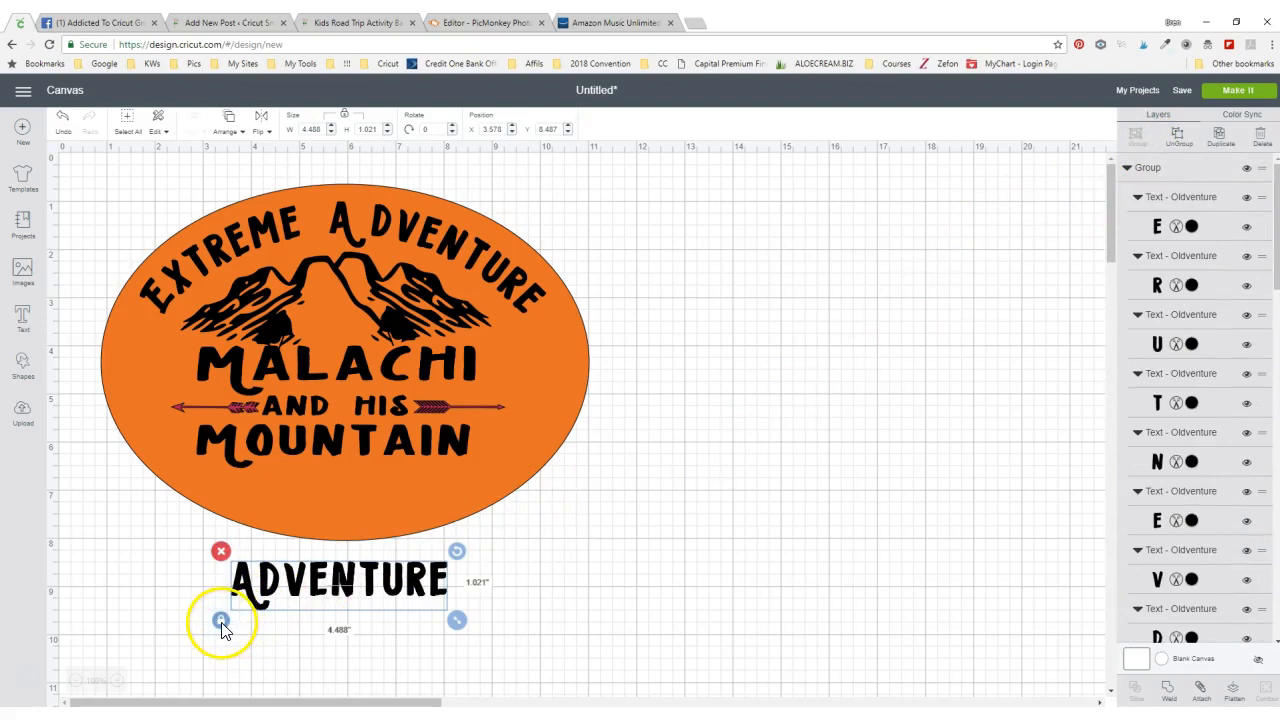
pyautogui.moveTo(456, 622); pyautogui.dragTo(532, 625)
pyautogui.moveTo(445, 579); pyautogui.dragTo(409, 486)
pyautogui.moveTo(497, 526); pyautogui.dragTo(493, 520)
# - Widen "Mountain" to about 6.62 by 0.85 inches and reposition it between "and his" and "Adventure"
pyautogui.click(417, 440)
pyautogui.moveTo(417, 440); pyautogui.dragTo(452, 439)
pyautogui.click(643, 447)
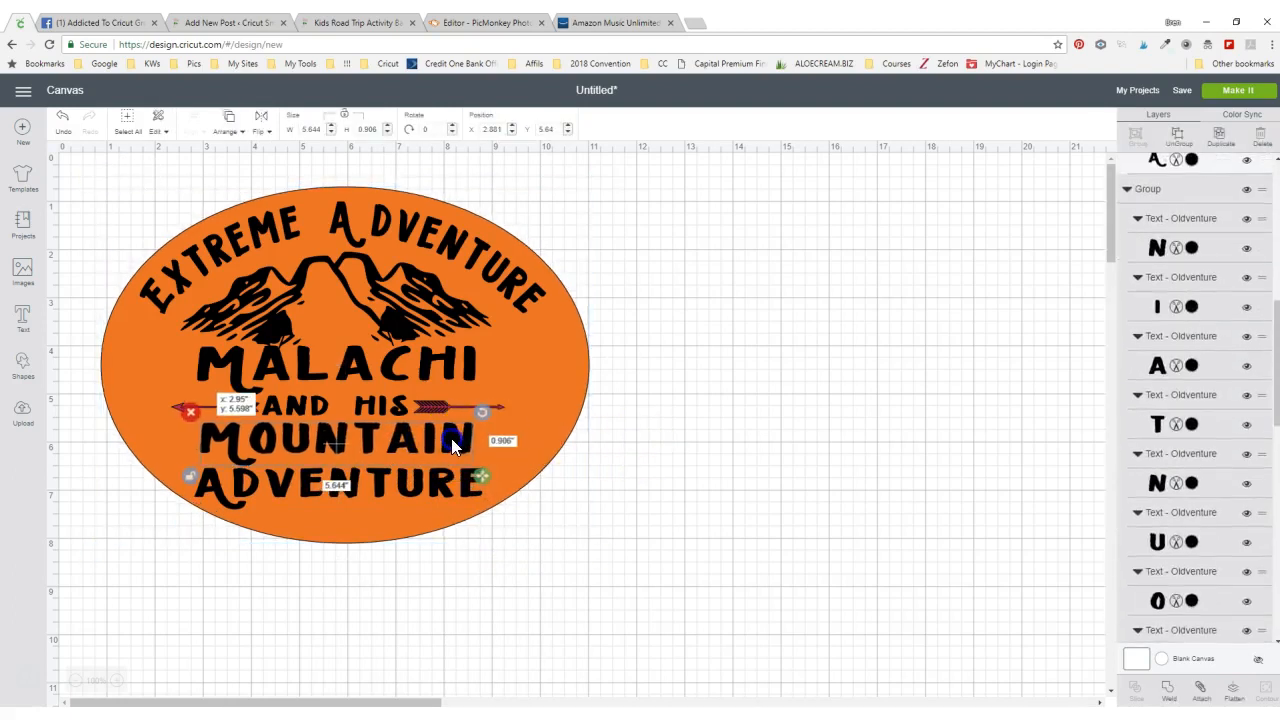
pyautogui.moveTo(490, 483); pyautogui.dragTo(488, 442)
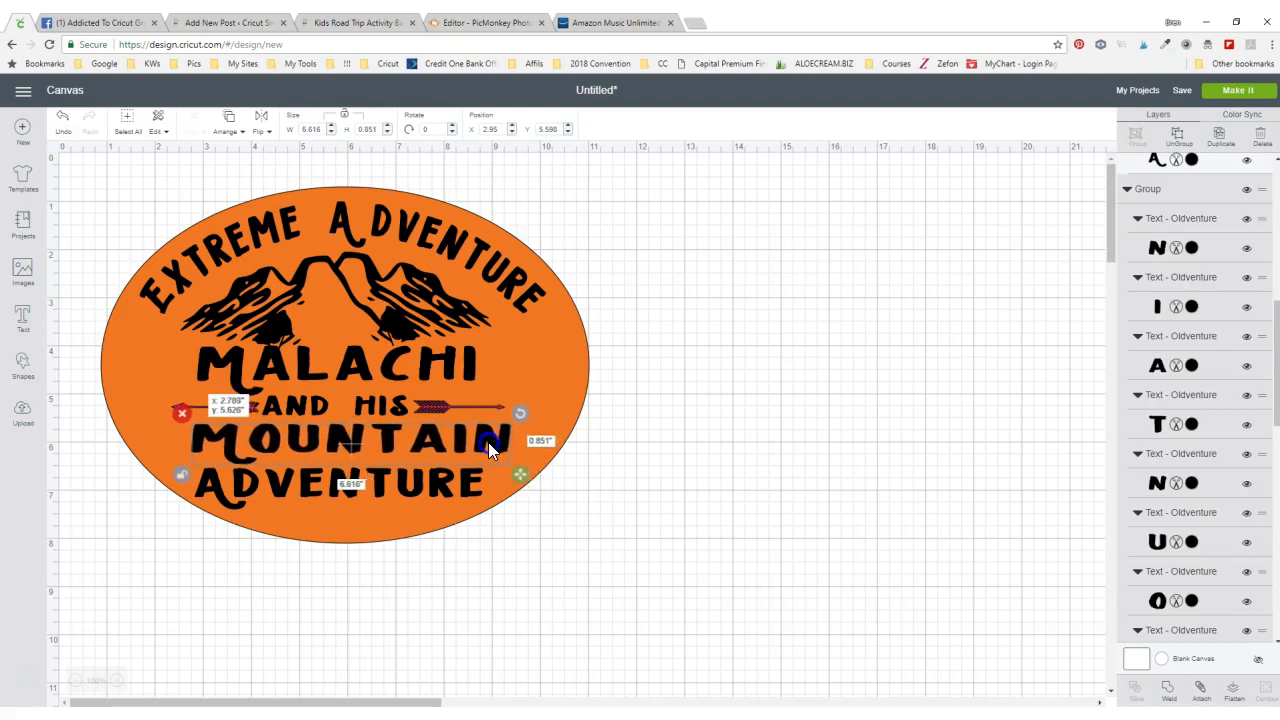
# - Shift "Adventure" slightly to centre it beneath "Mountain" and make the word a little taller
pyautogui.click(441, 482)
pyautogui.moveTo(441, 482); pyautogui.dragTo(449, 481)
pyautogui.moveTo(502, 519); pyautogui.dragTo(502, 524)
pyautogui.click(716, 459)
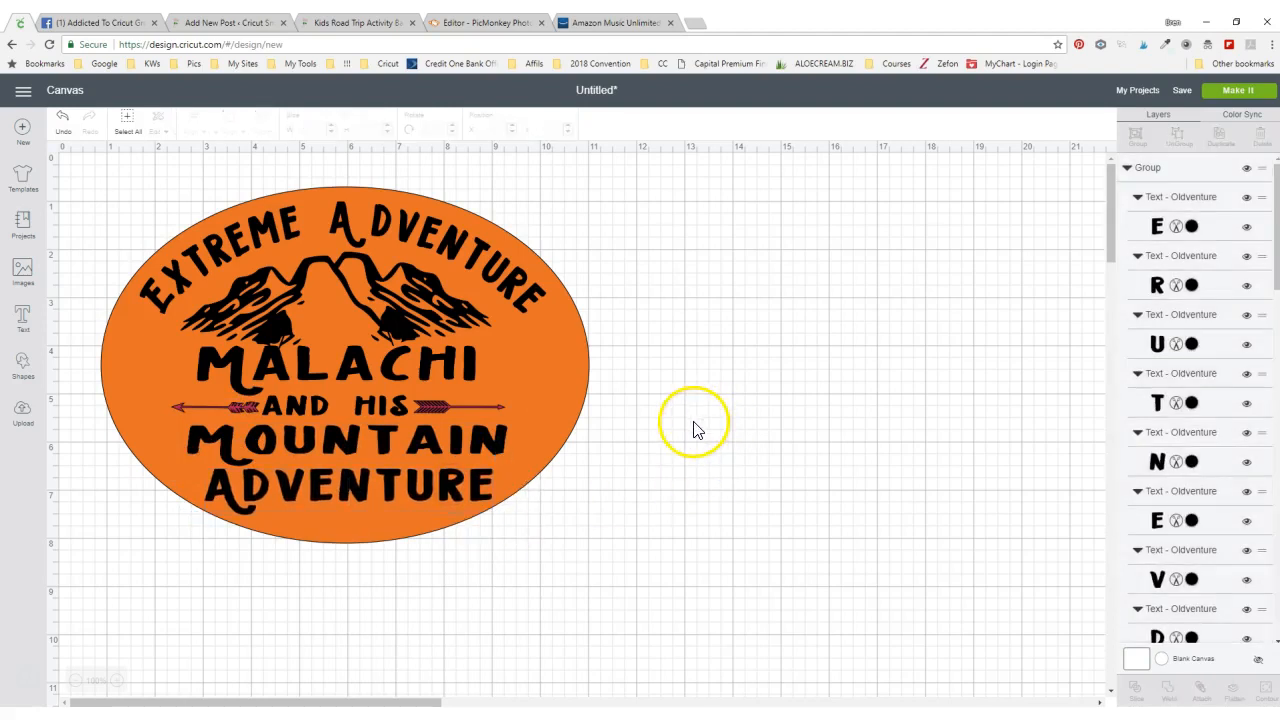
# - Recolor both arrows beside "and his" black
pyautogui.click(434, 408)
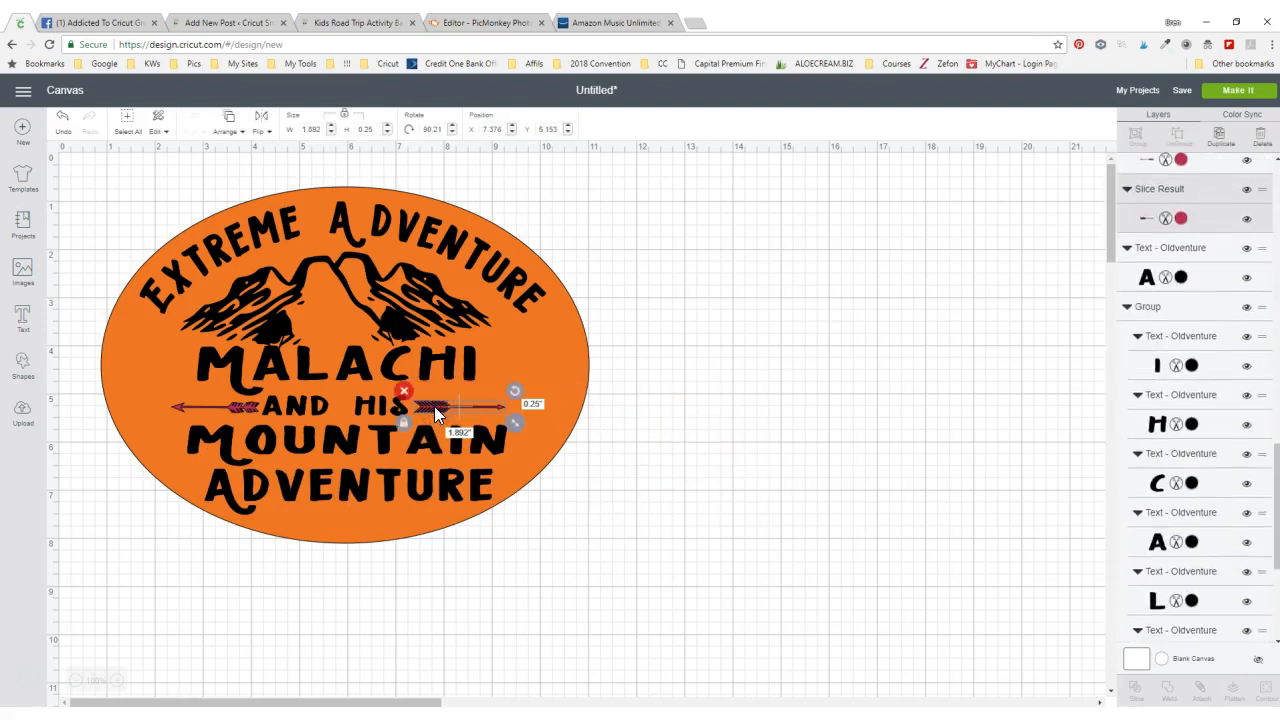
pyautogui.click(1181, 220)
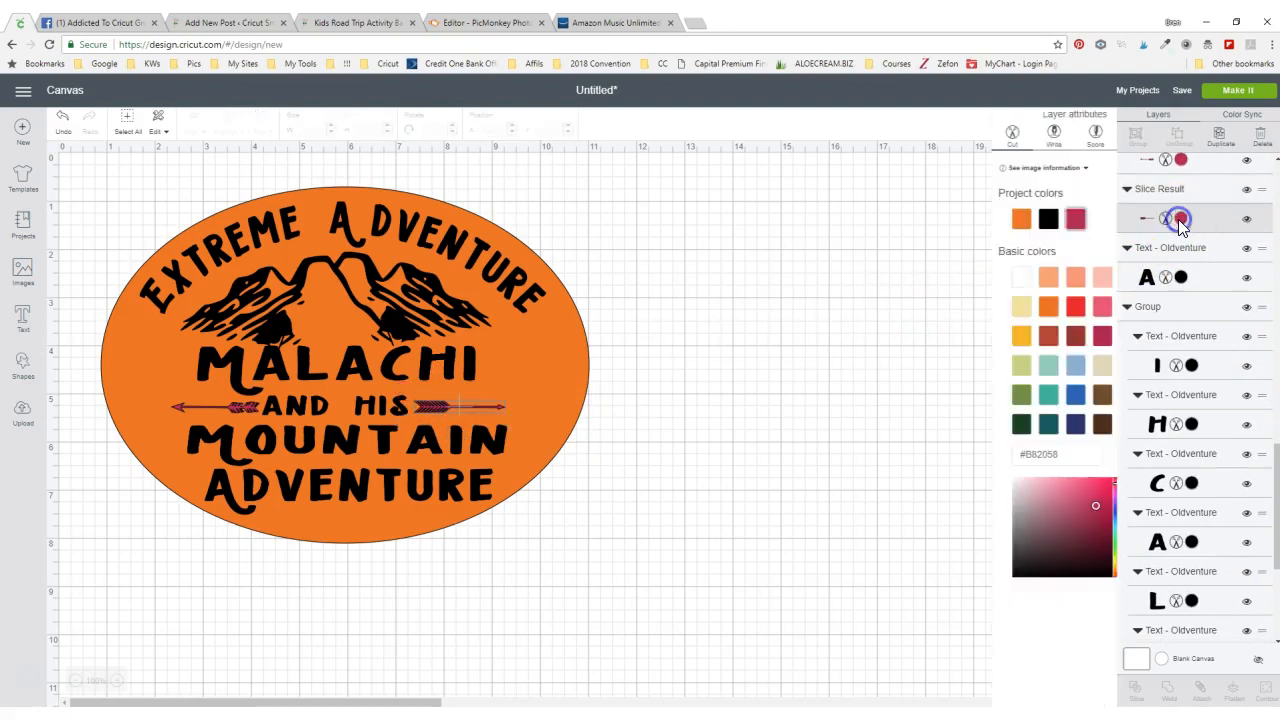
pyautogui.click(1010, 222)
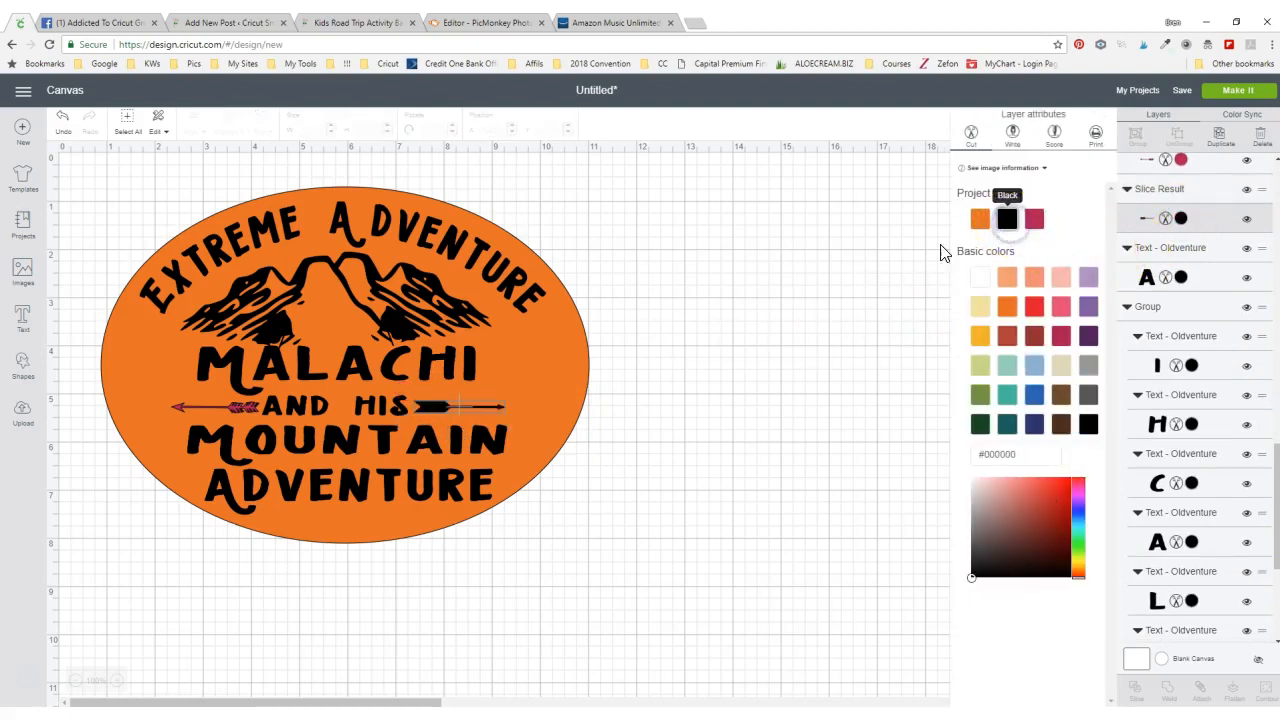
pyautogui.click(246, 412)
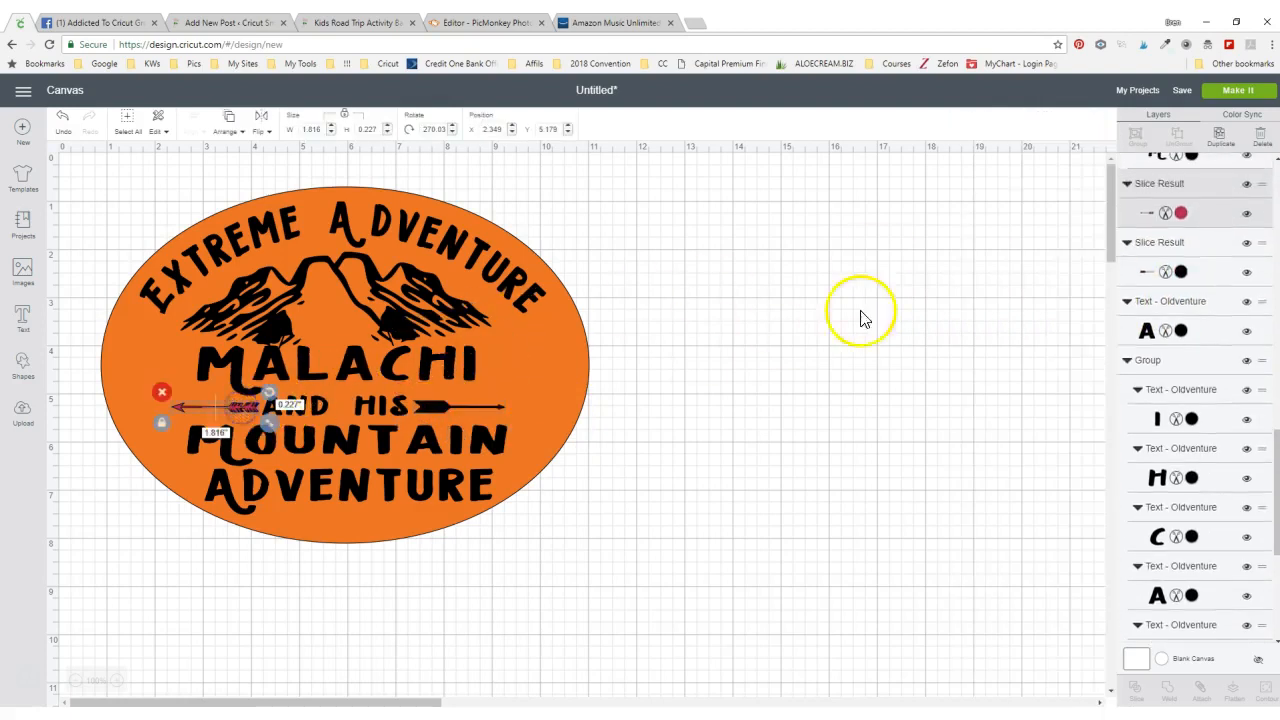
pyautogui.click(1007, 218)
pyautogui.click(768, 365)
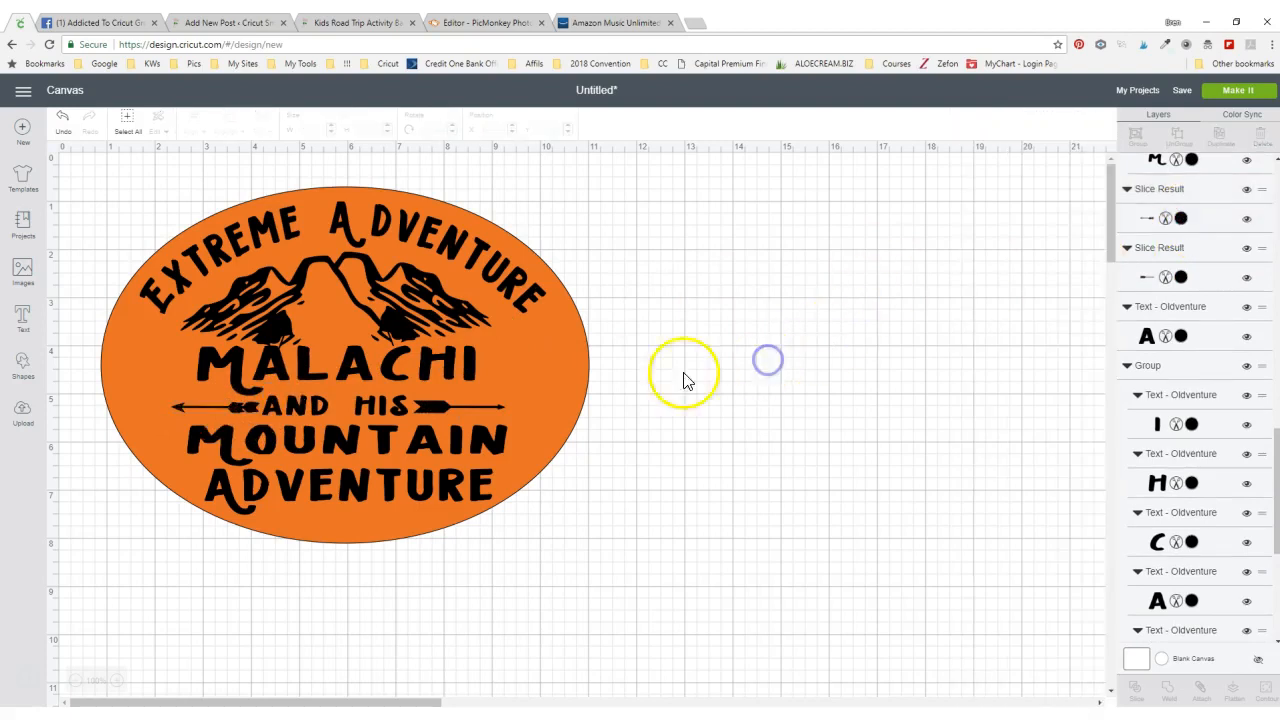
# - Group the oval with all its lettering, arrows and mountains, and attach the whole design
pyautogui.click(560, 374)
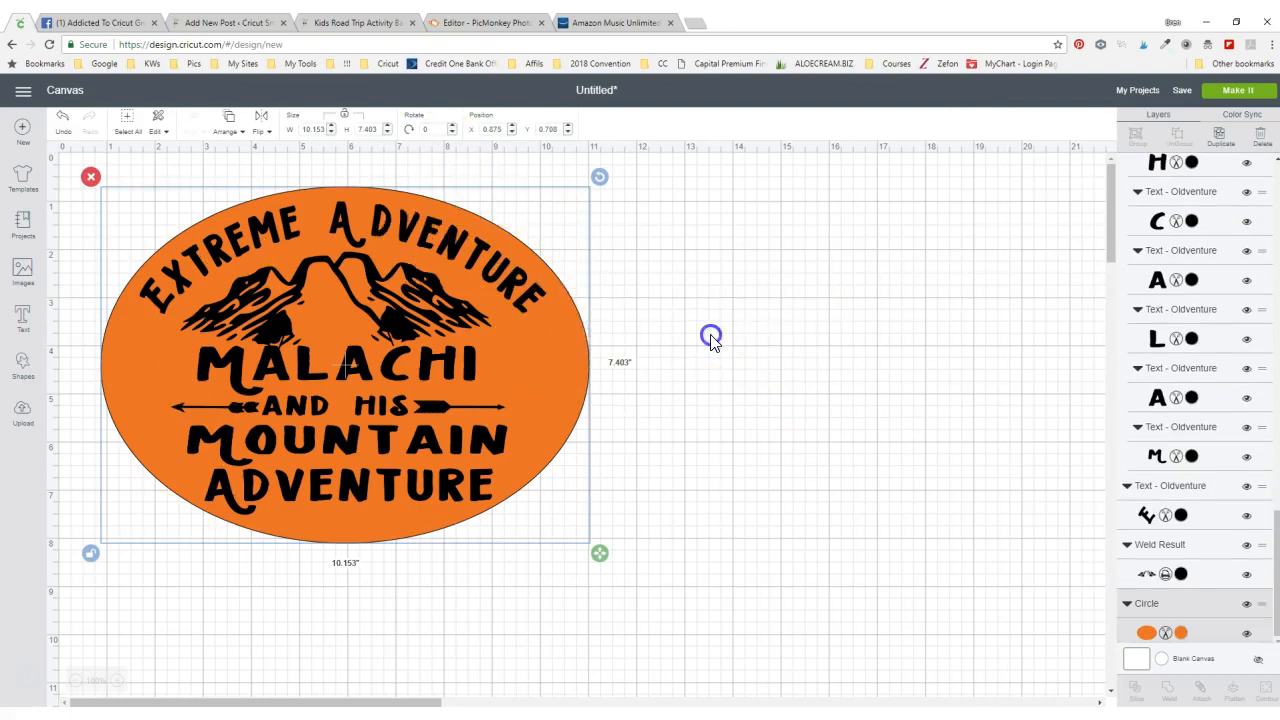
pyautogui.moveTo(606, 530); pyautogui.dragTo(91, 176)
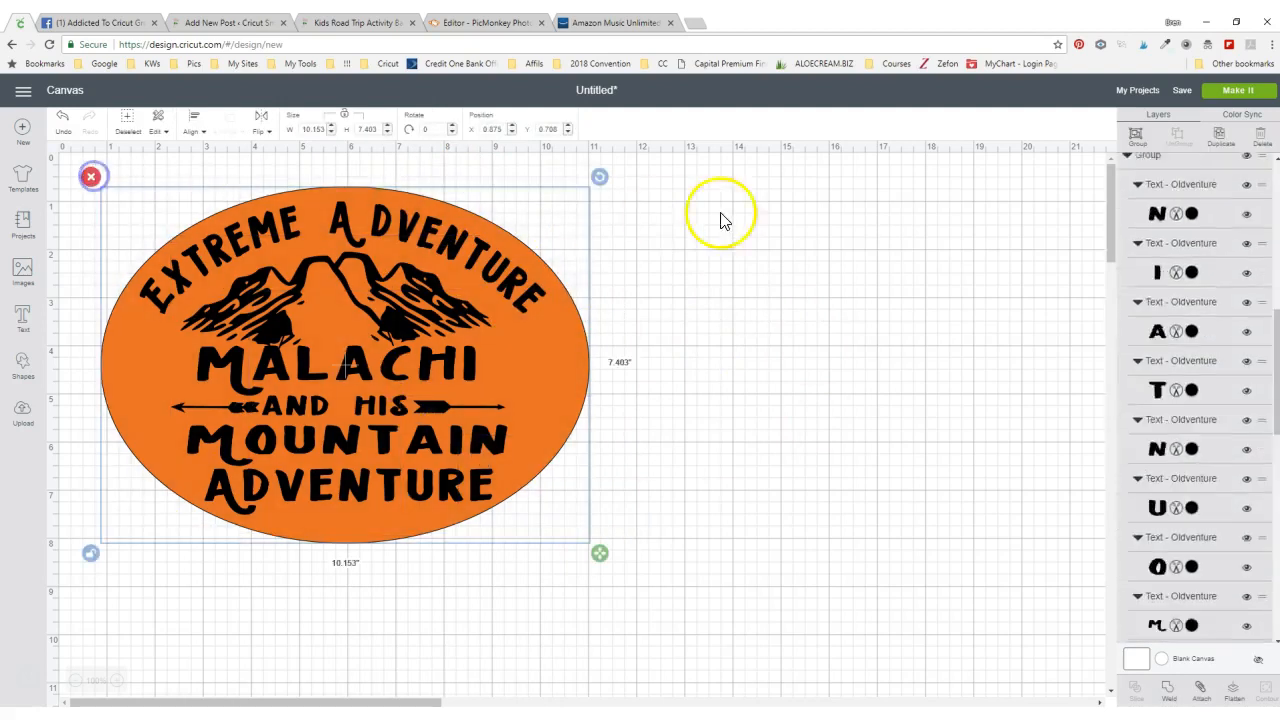
pyautogui.click(1143, 145)
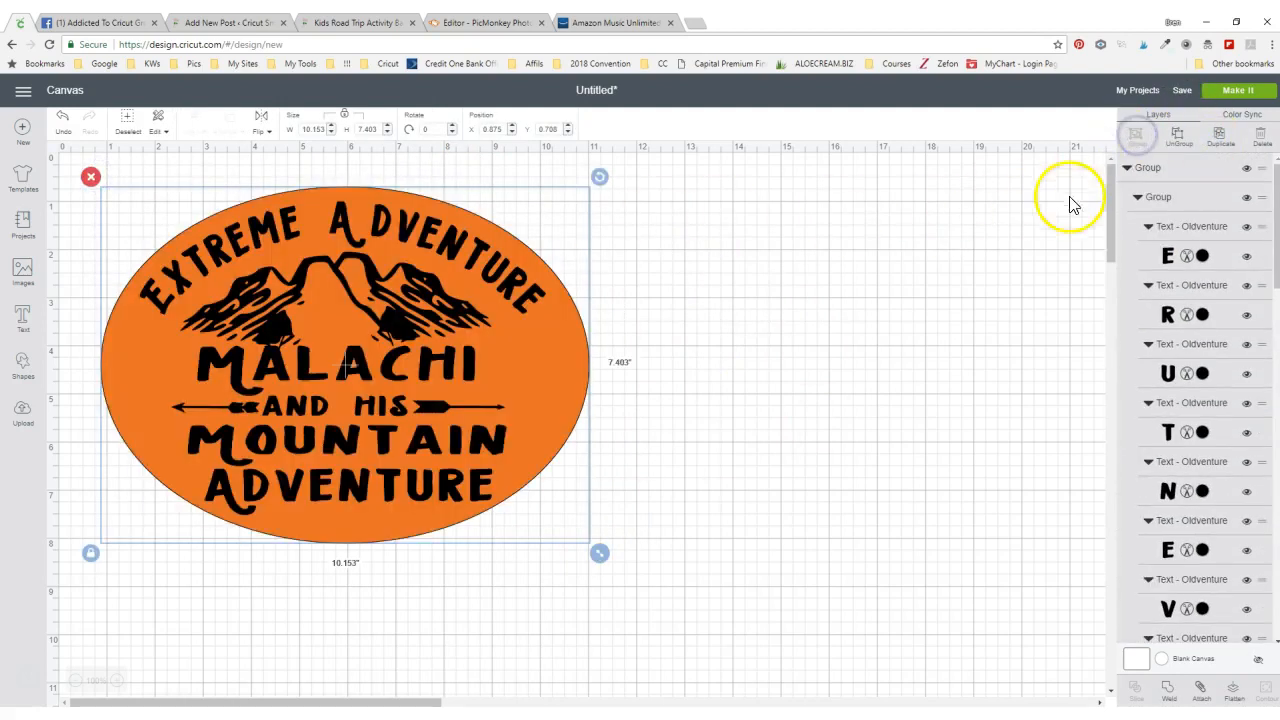
pyautogui.click(1203, 690)
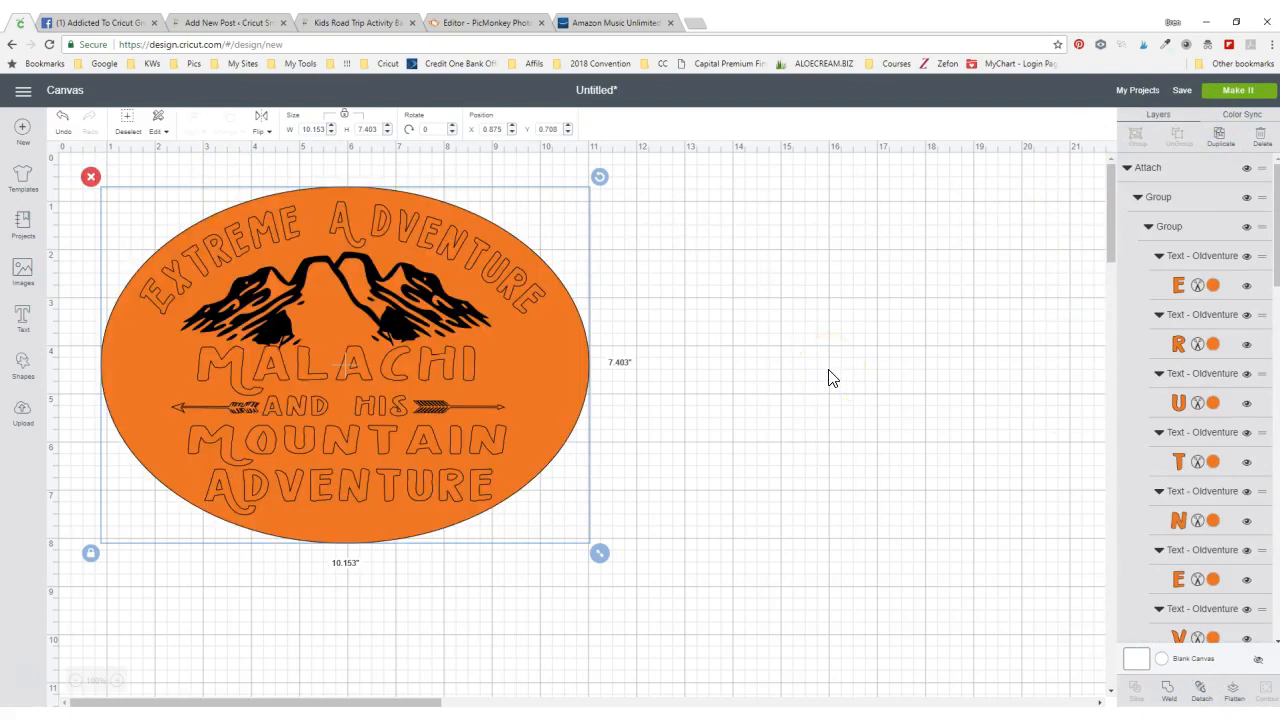
# - Shrink the attached design to about 8.71 by 6.35 inches and preview it on the mat
pyautogui.click(1238, 92)
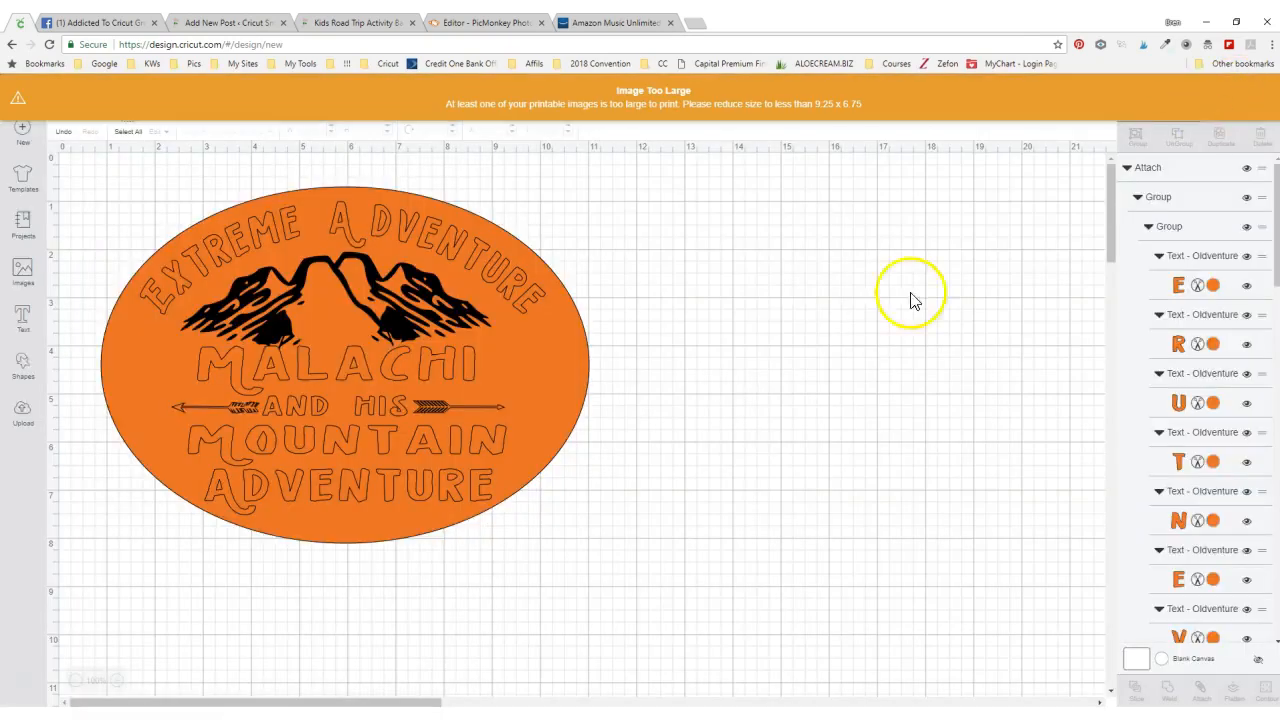
pyautogui.click(563, 411)
pyautogui.moveTo(600, 551); pyautogui.dragTo(531, 455)
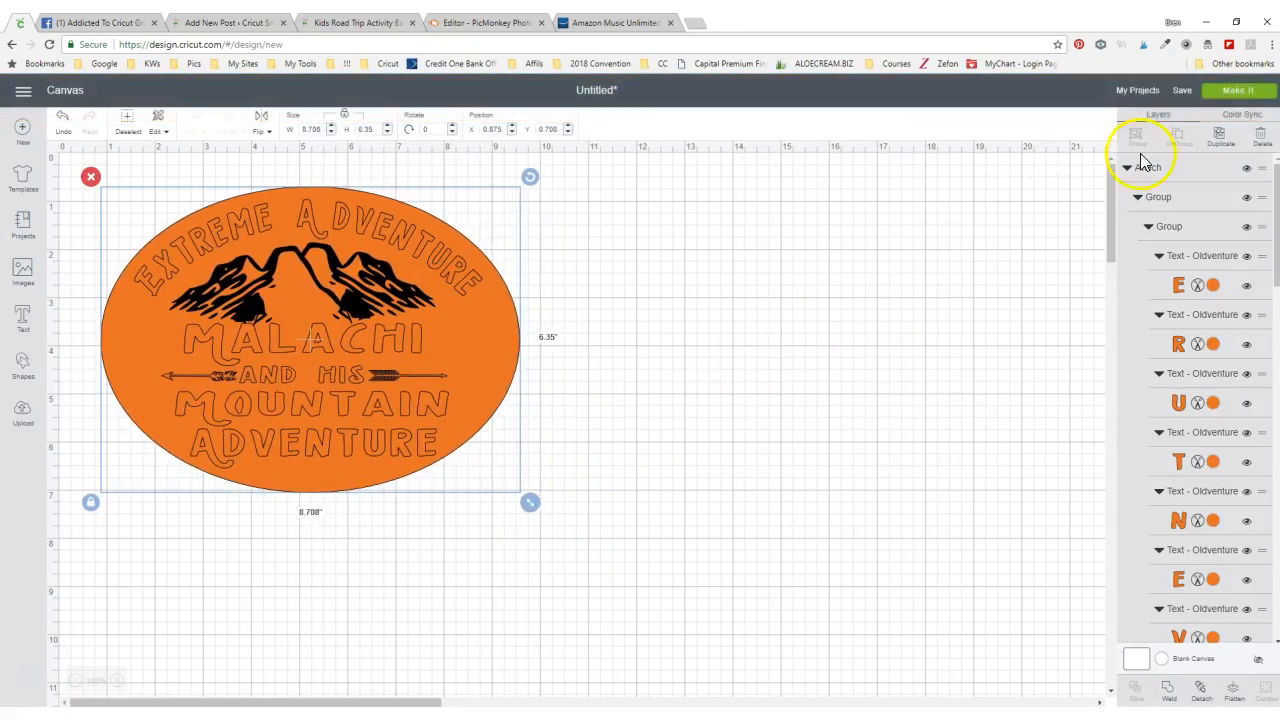
pyautogui.click(1240, 91)
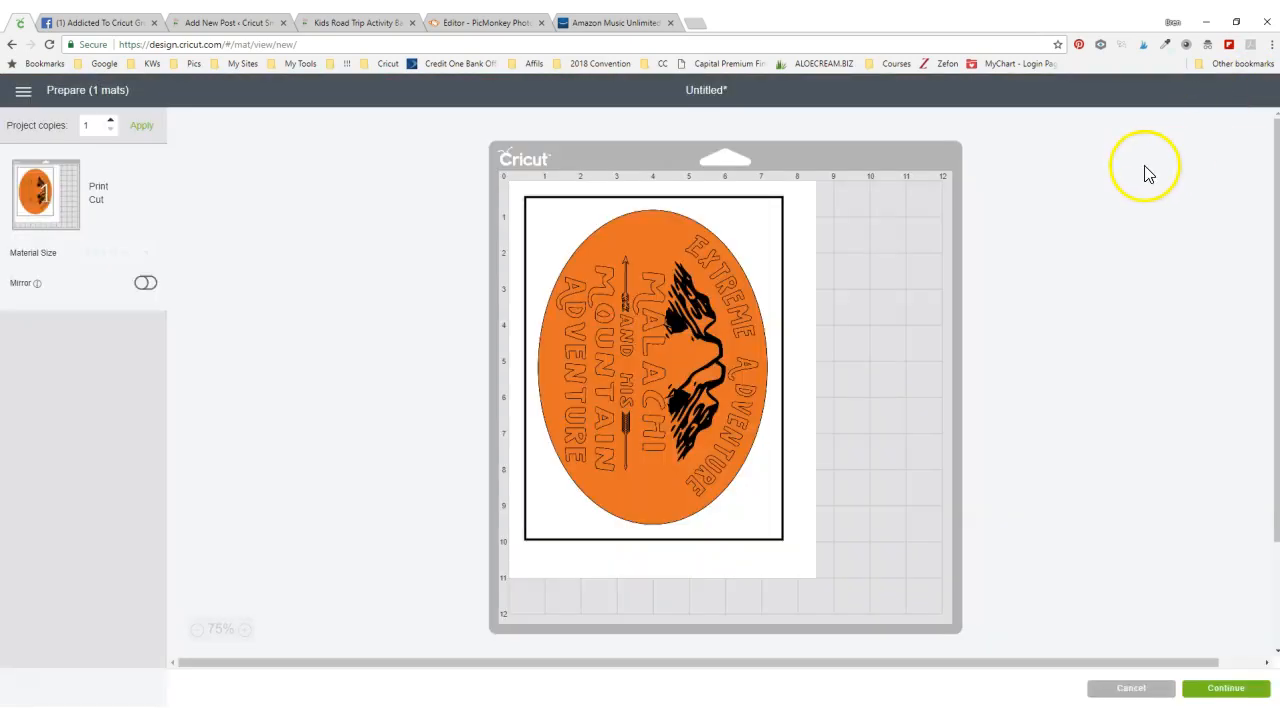
pyautogui.click(1120, 692)
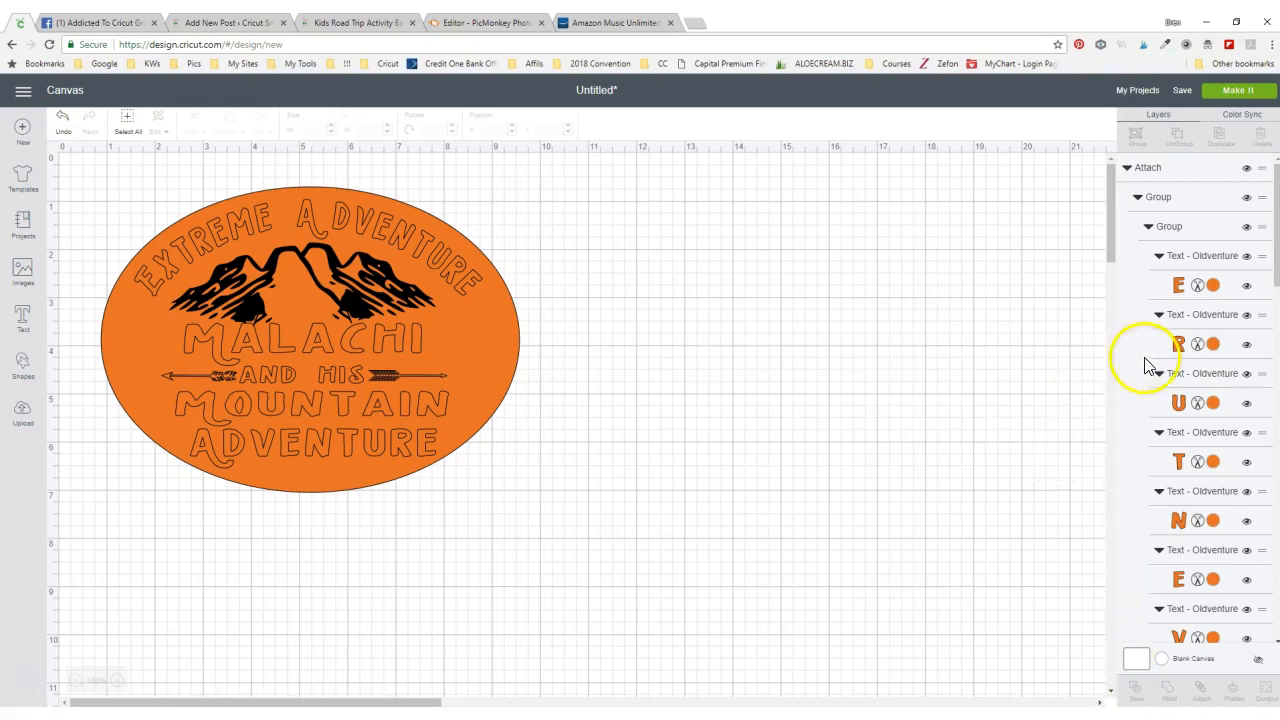
# - Change the mountains layer's line type from Print to Cut and preview the attached design on the mat
pyautogui.scroll(-5, 1210, 385)
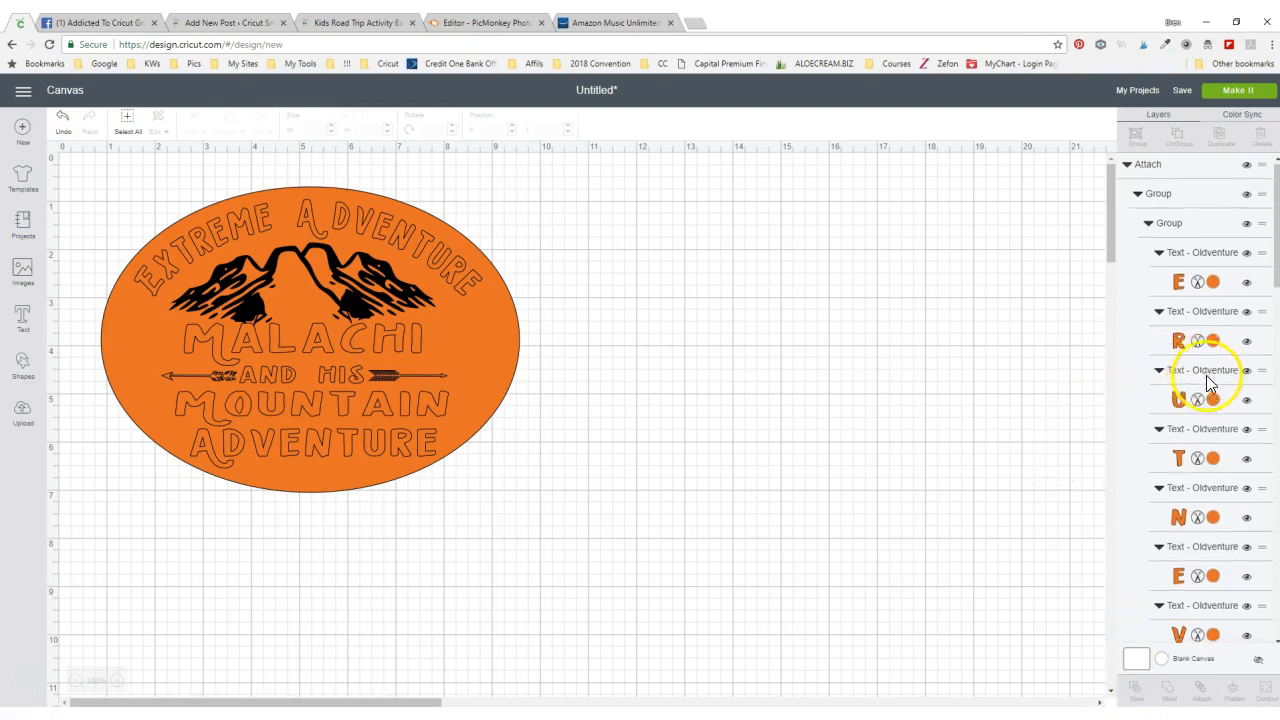
pyautogui.scroll(-8, 1212, 386)
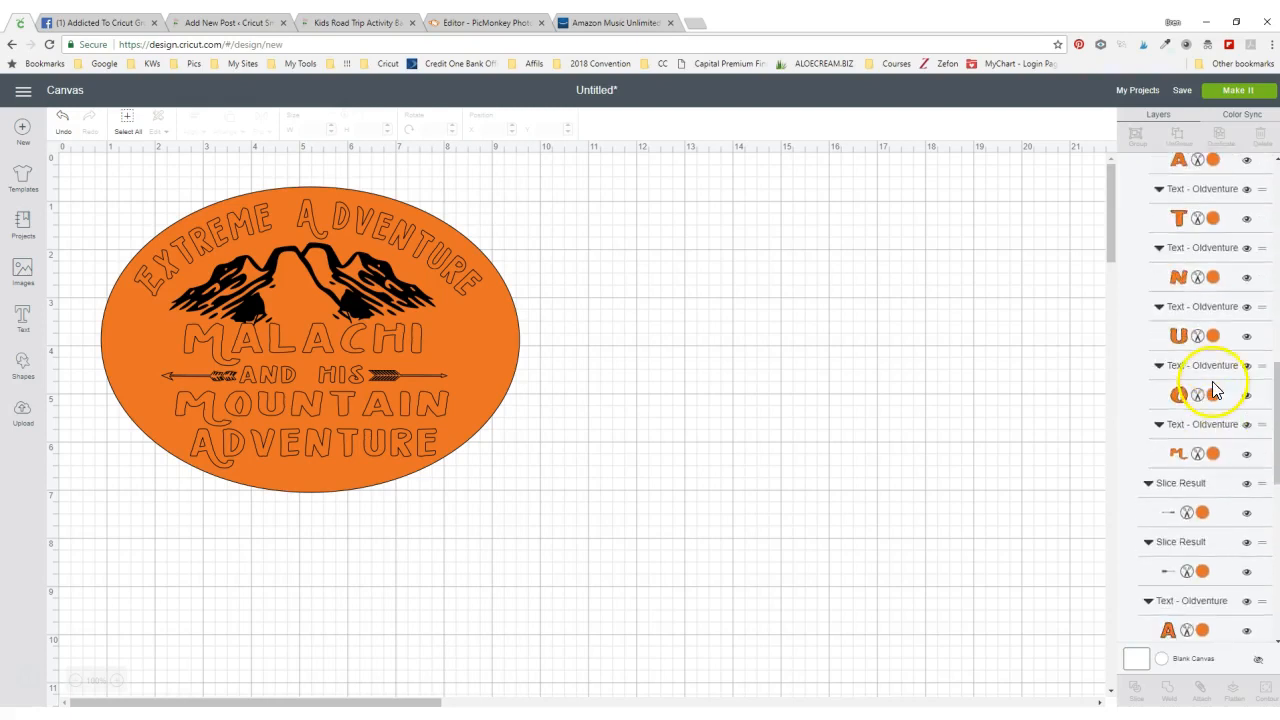
pyautogui.scroll(-4, 1218, 395)
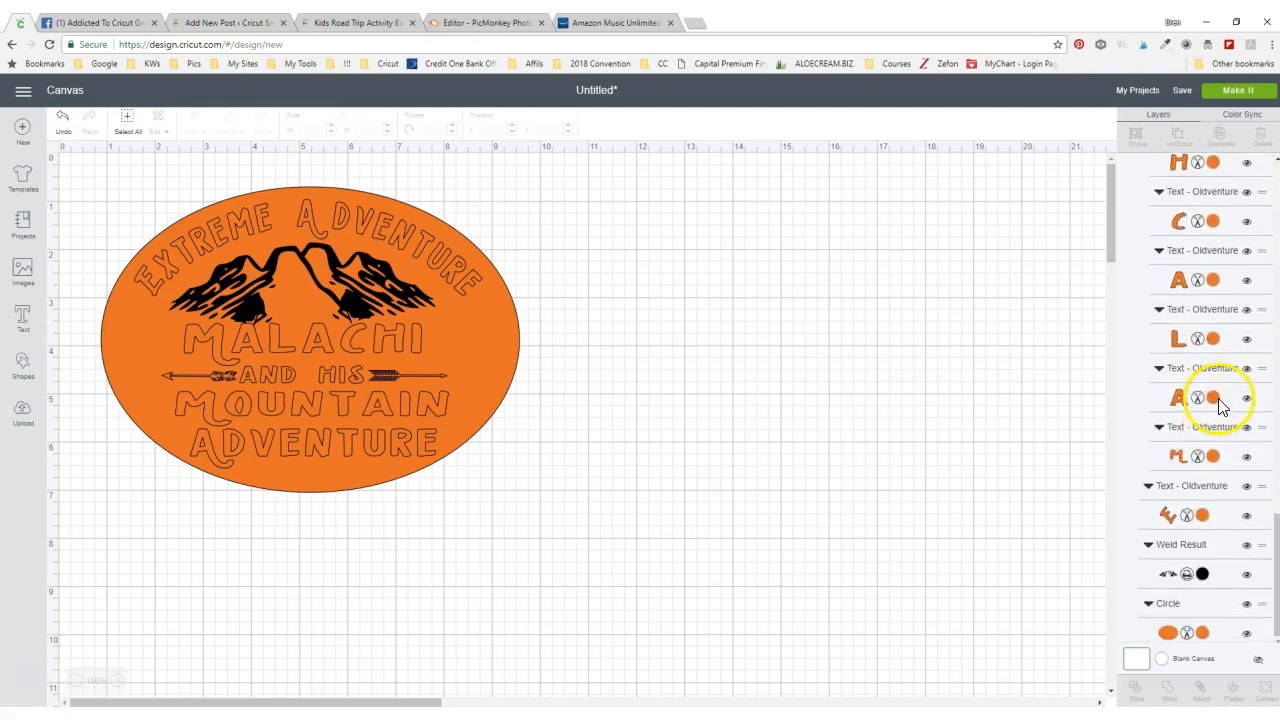
pyautogui.click(1190, 577)
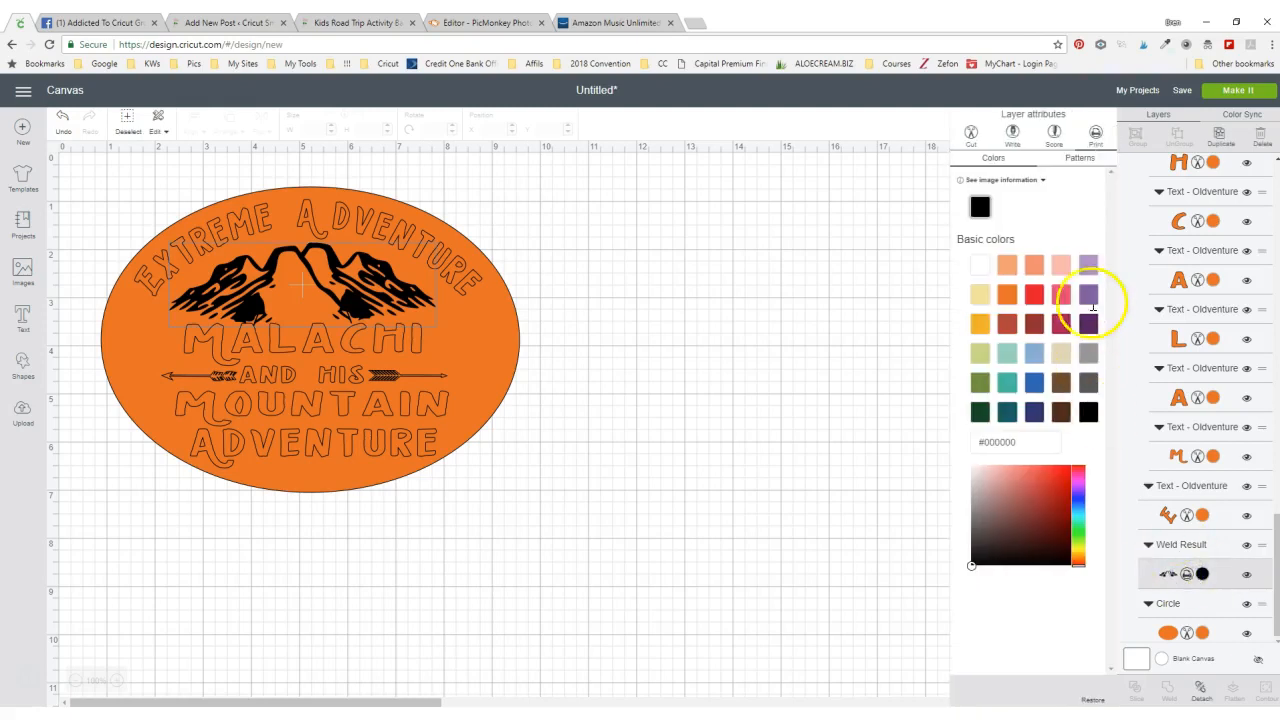
pyautogui.click(968, 136)
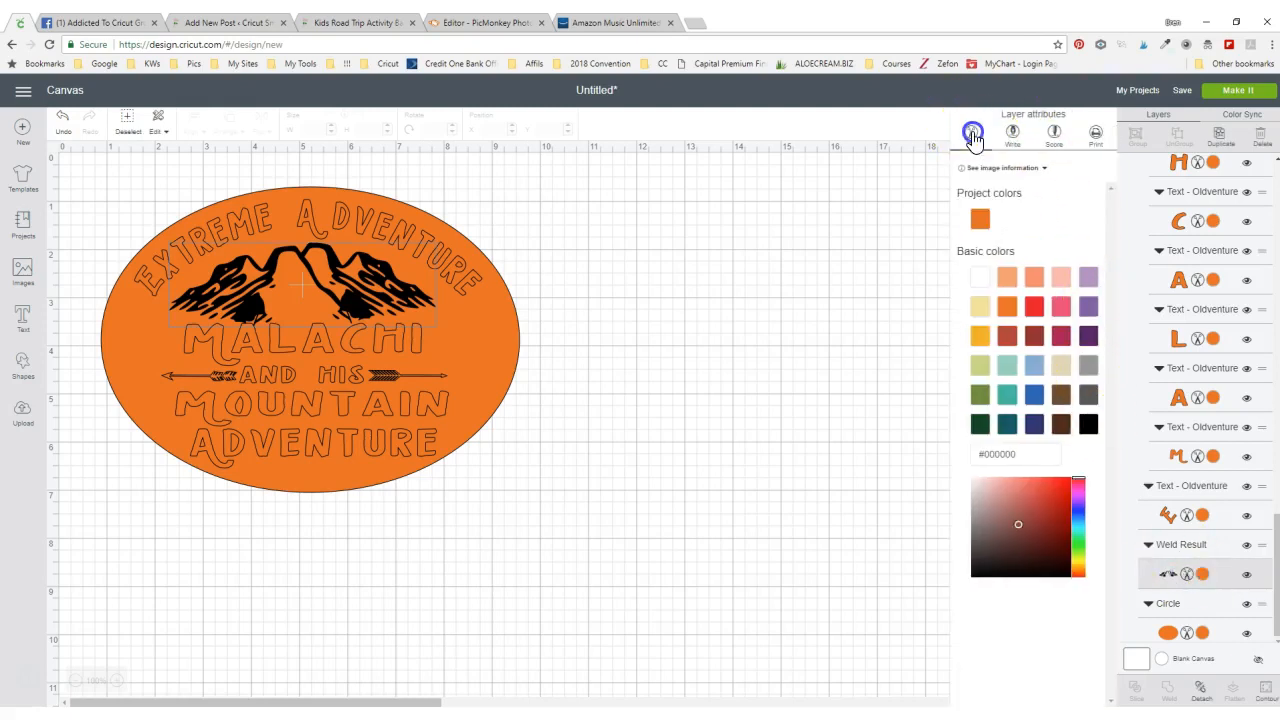
pyautogui.click(884, 345)
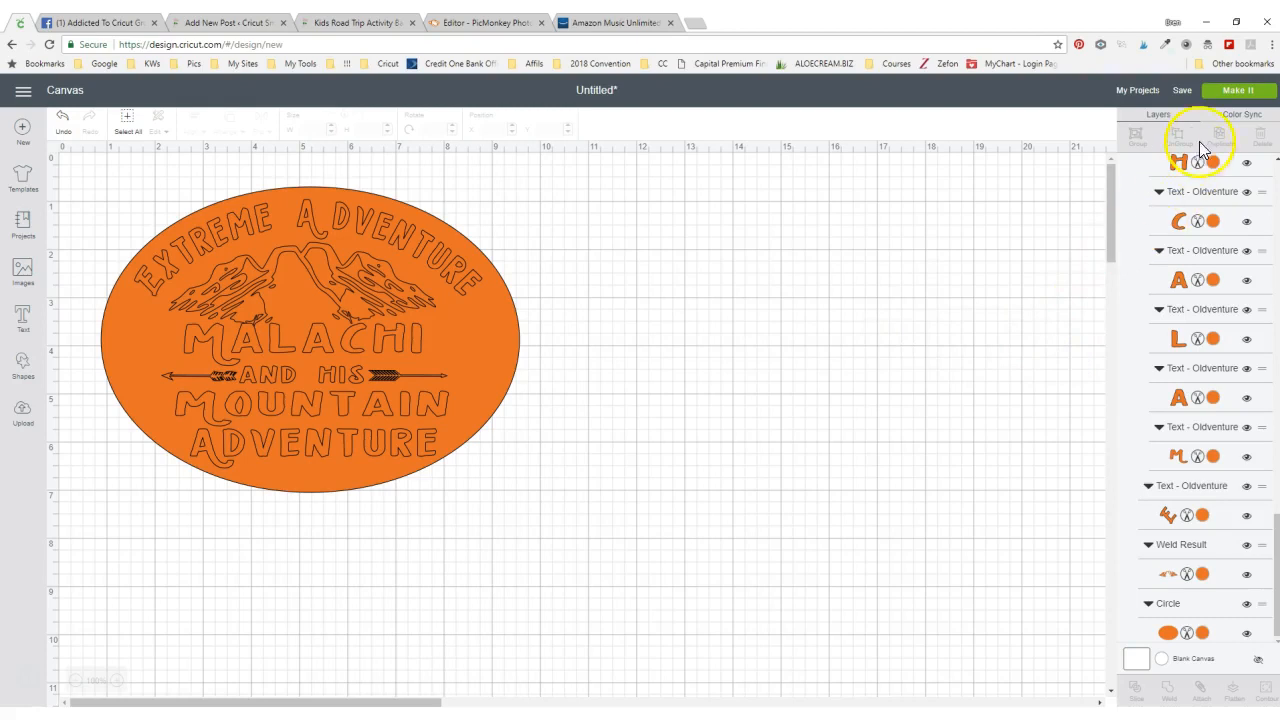
pyautogui.click(1230, 94)
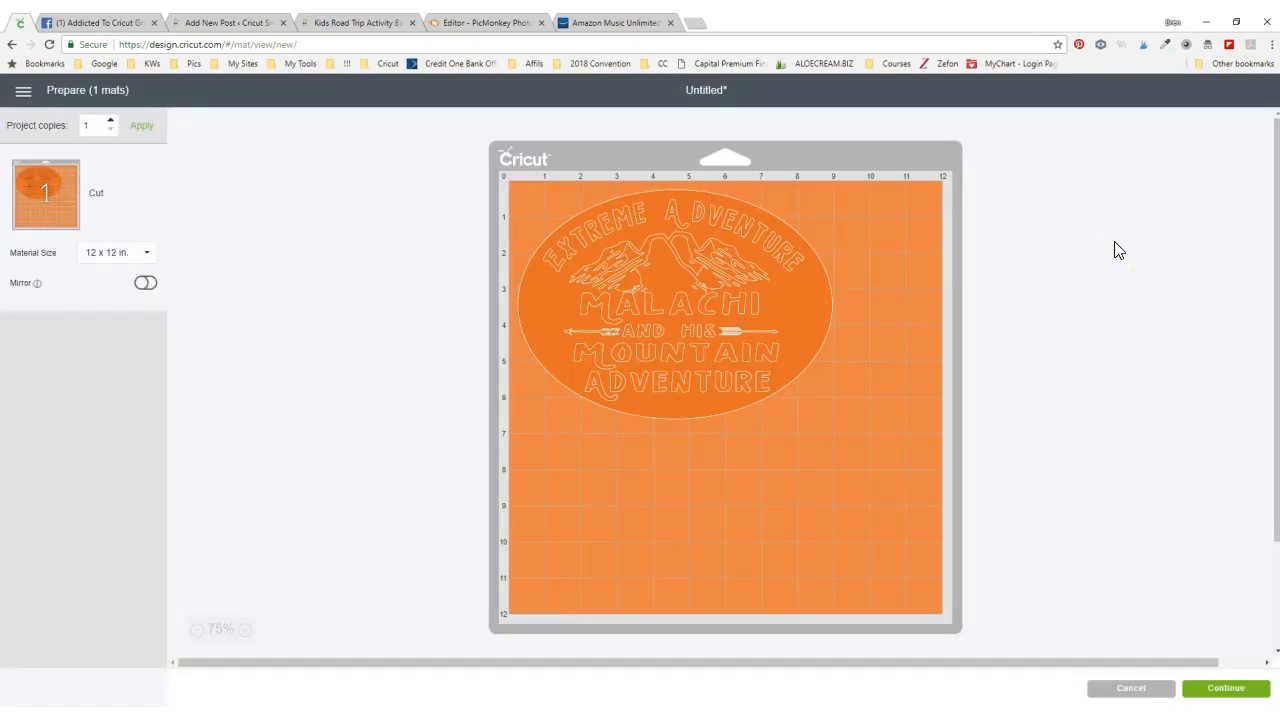
pyautogui.click(1113, 690)
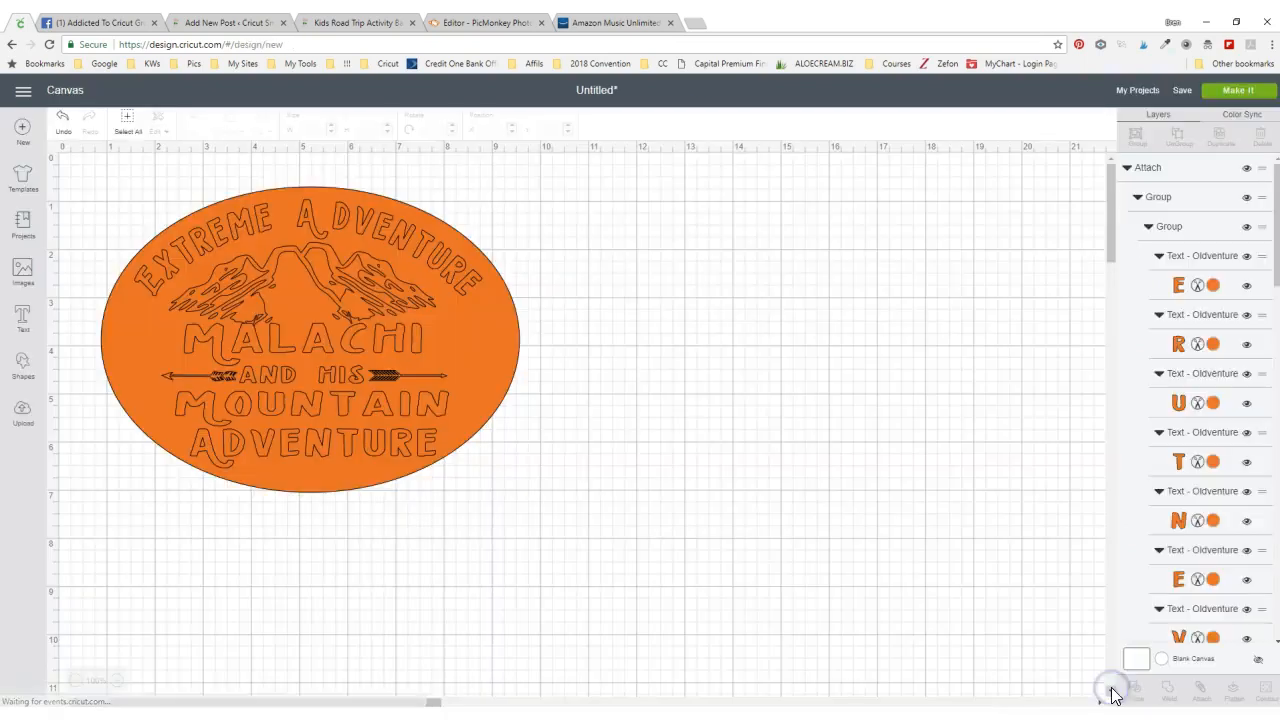
# - Detach the design and preview how its separate pieces are laid out on the mat
pyautogui.moveTo(529, 486); pyautogui.dragTo(92, 146)
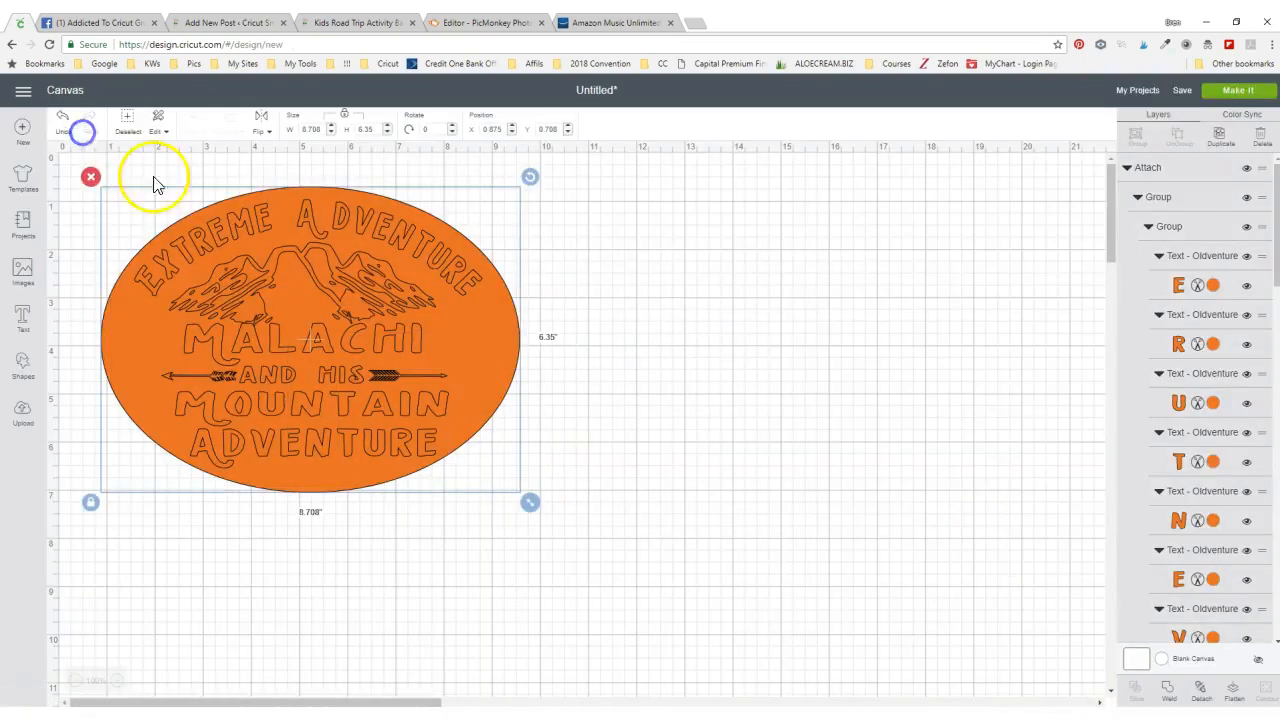
pyautogui.click(1201, 690)
pyautogui.click(730, 407)
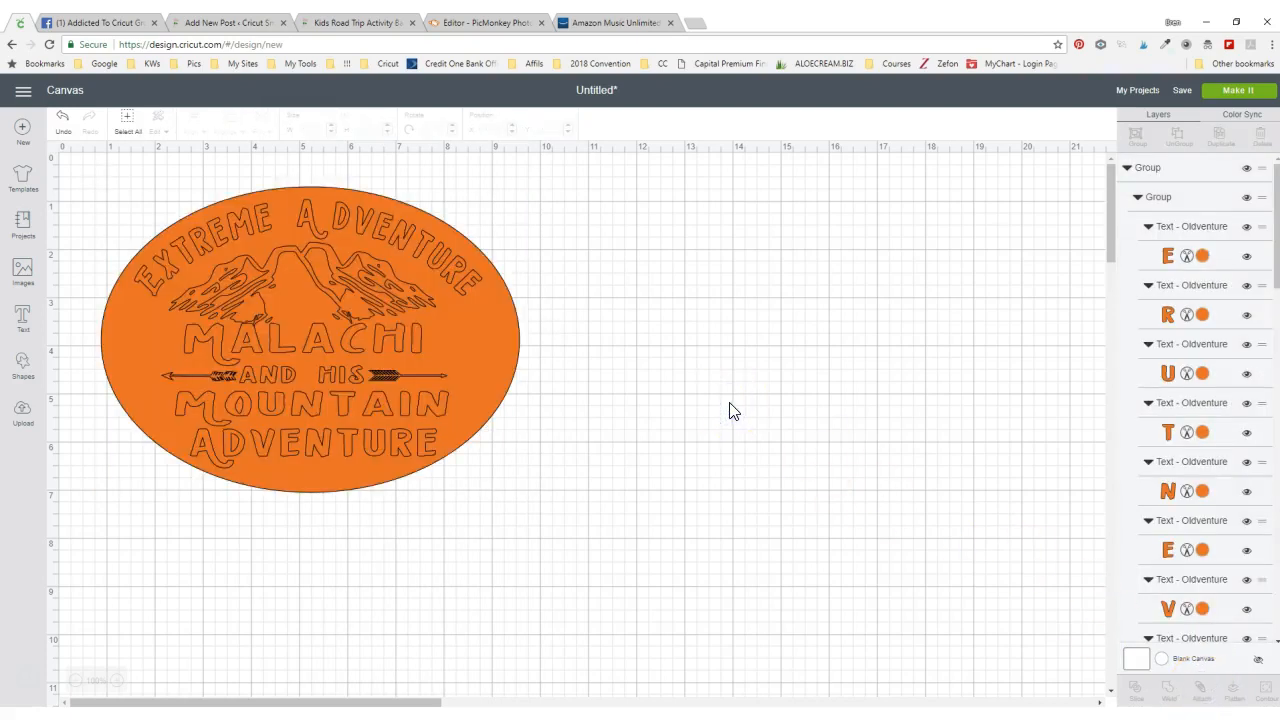
pyautogui.moveTo(591, 491); pyautogui.dragTo(132, 177)
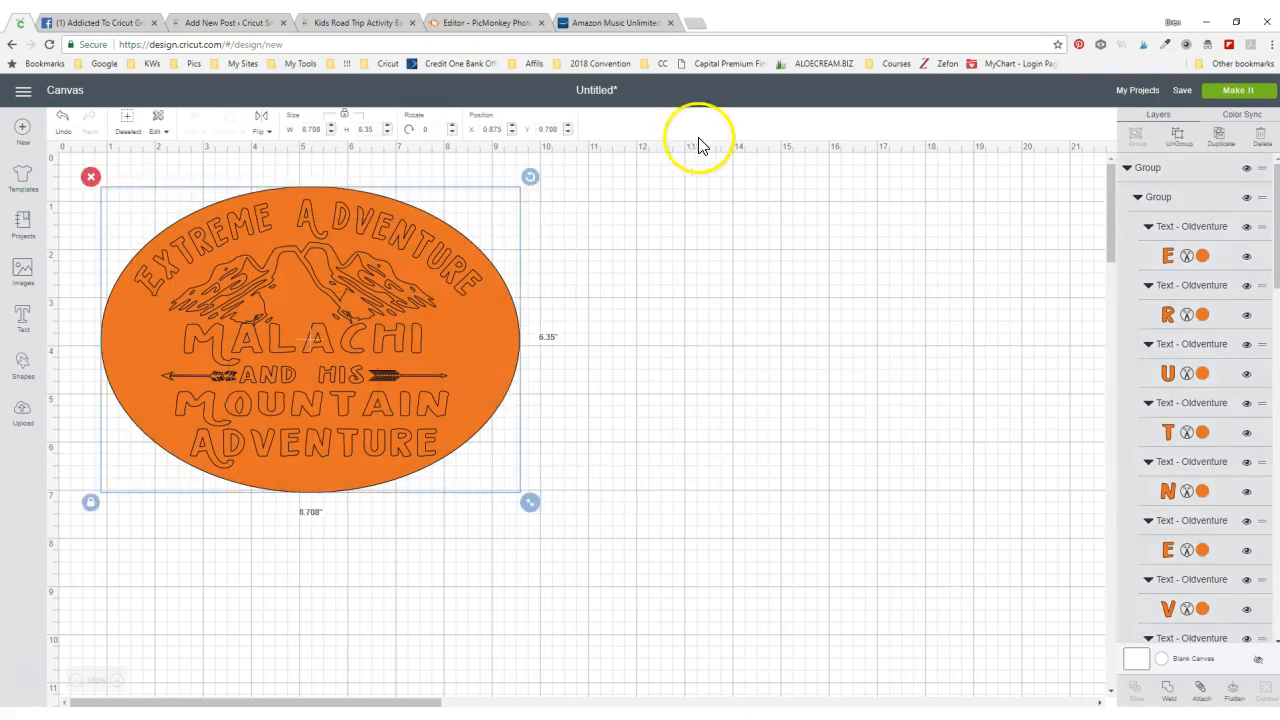
pyautogui.click(654, 301)
pyautogui.click(1228, 92)
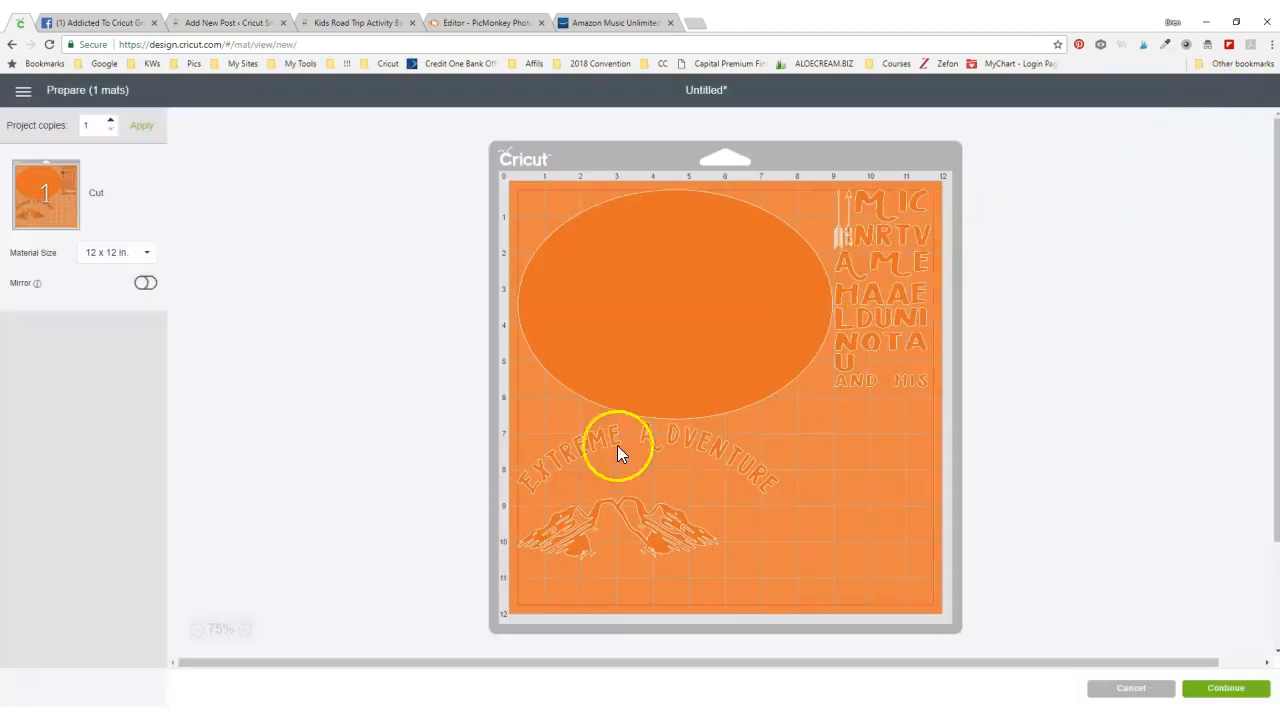
pyautogui.click(1115, 688)
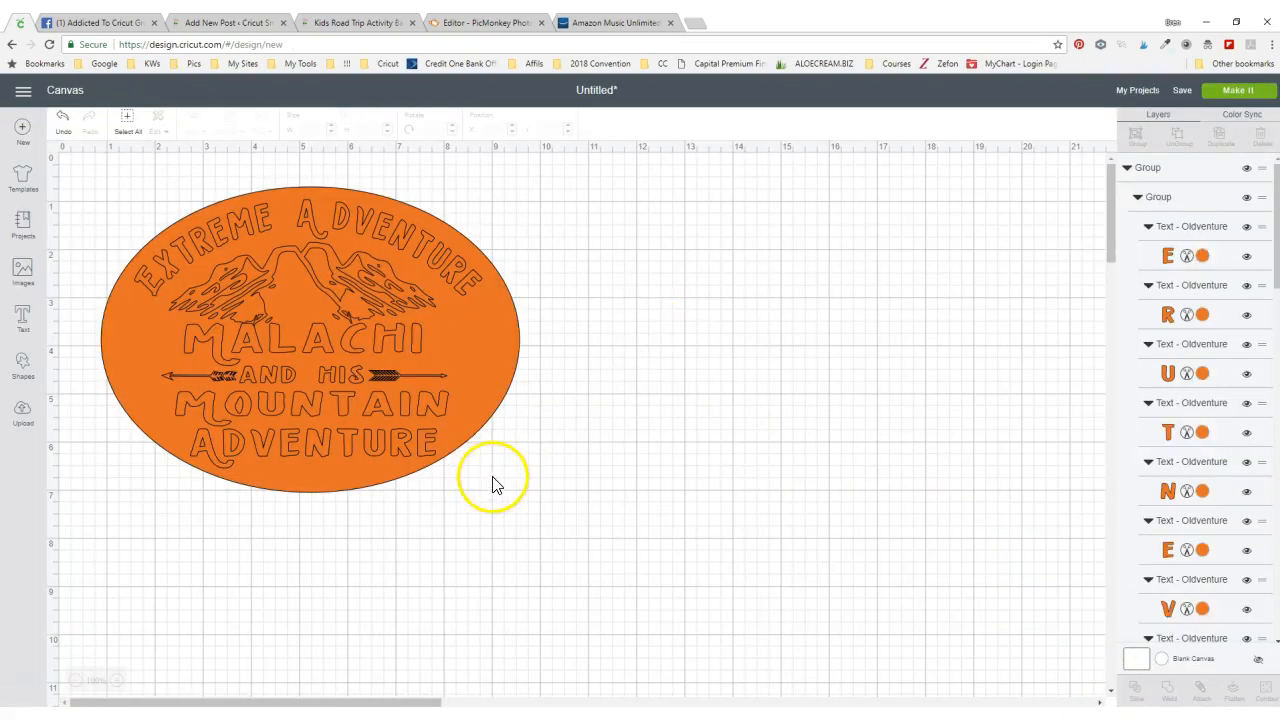
# - Ungroup the design and move the orange oval out from behind the lettering onto empty canvas beside it
pyautogui.moveTo(471, 383); pyautogui.dragTo(500, 383)
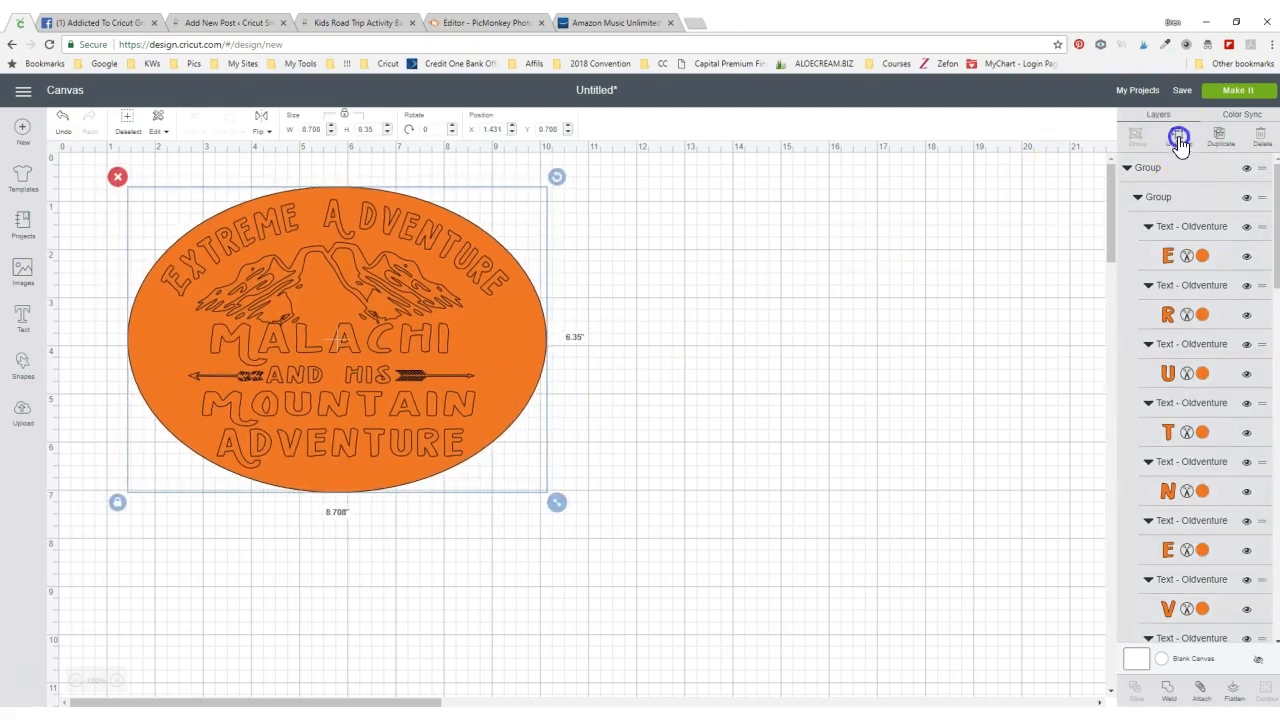
pyautogui.click(1180, 140)
pyautogui.click(518, 360)
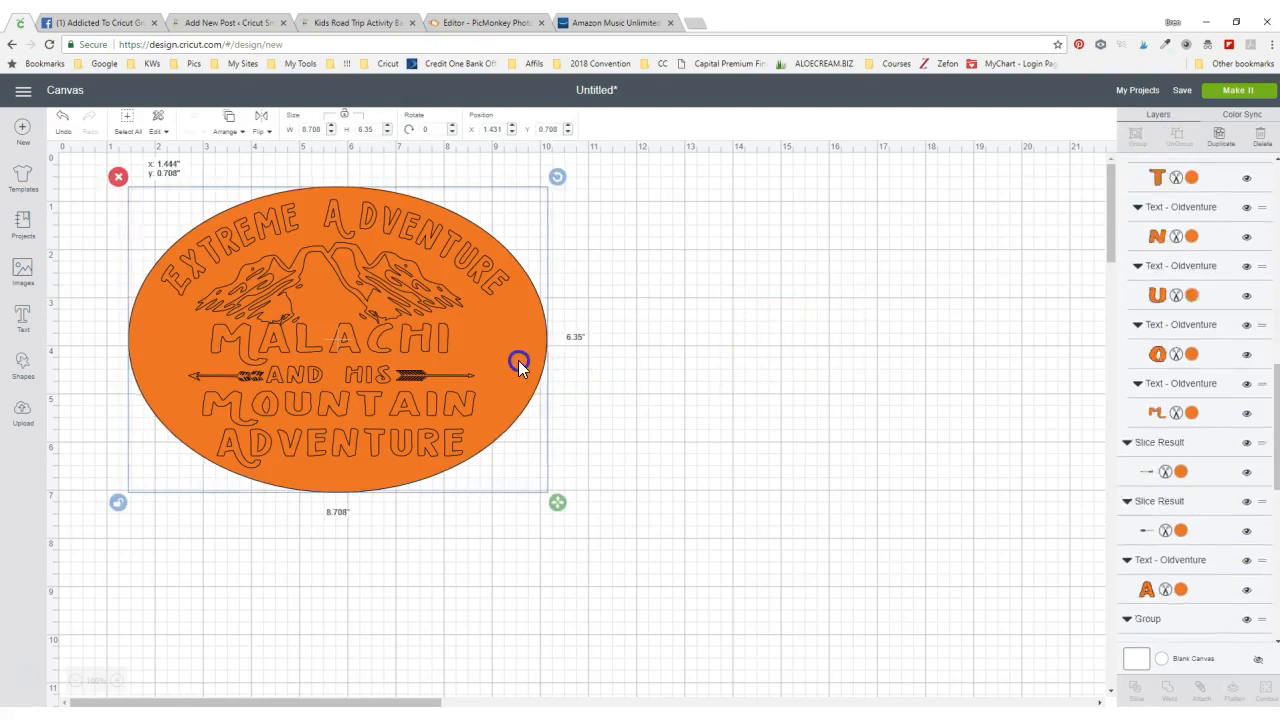
pyautogui.moveTo(518, 362); pyautogui.dragTo(990, 360)
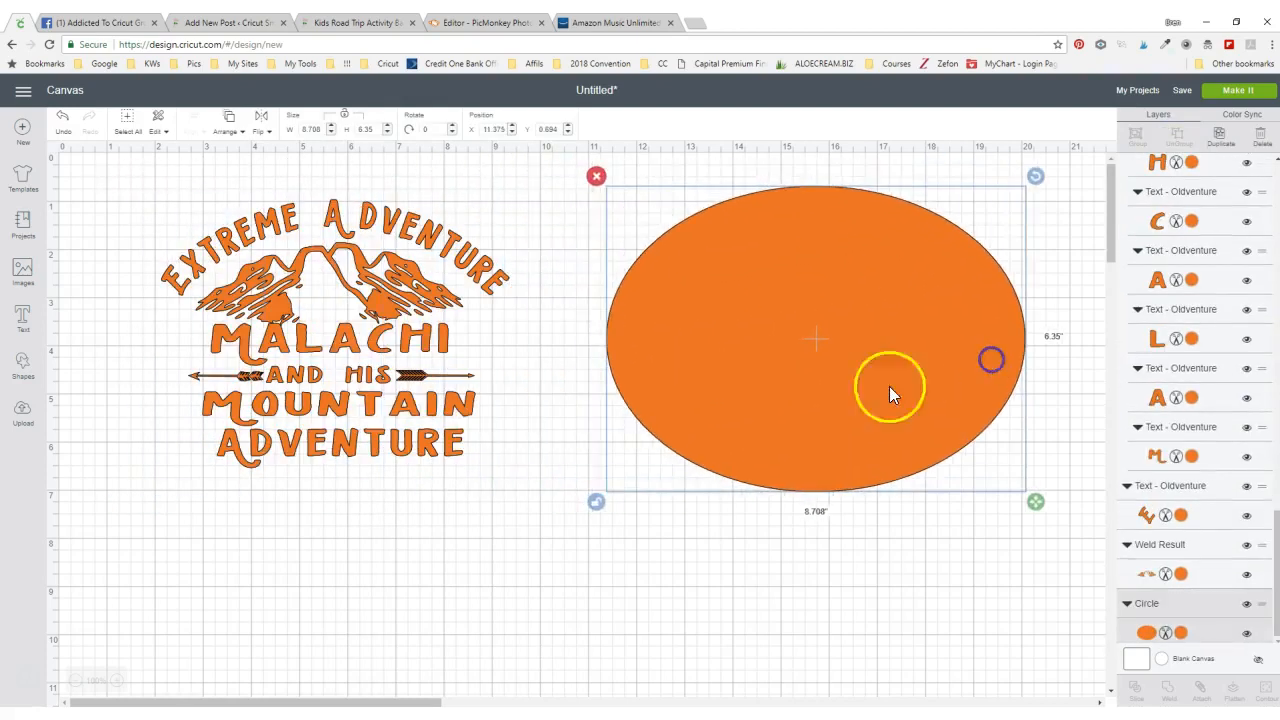
# - Attach all the lettering, the mountains and the arrows together as one piece, leaving out the oval
pyautogui.click(471, 455)
pyautogui.moveTo(517, 468); pyautogui.dragTo(162, 193)
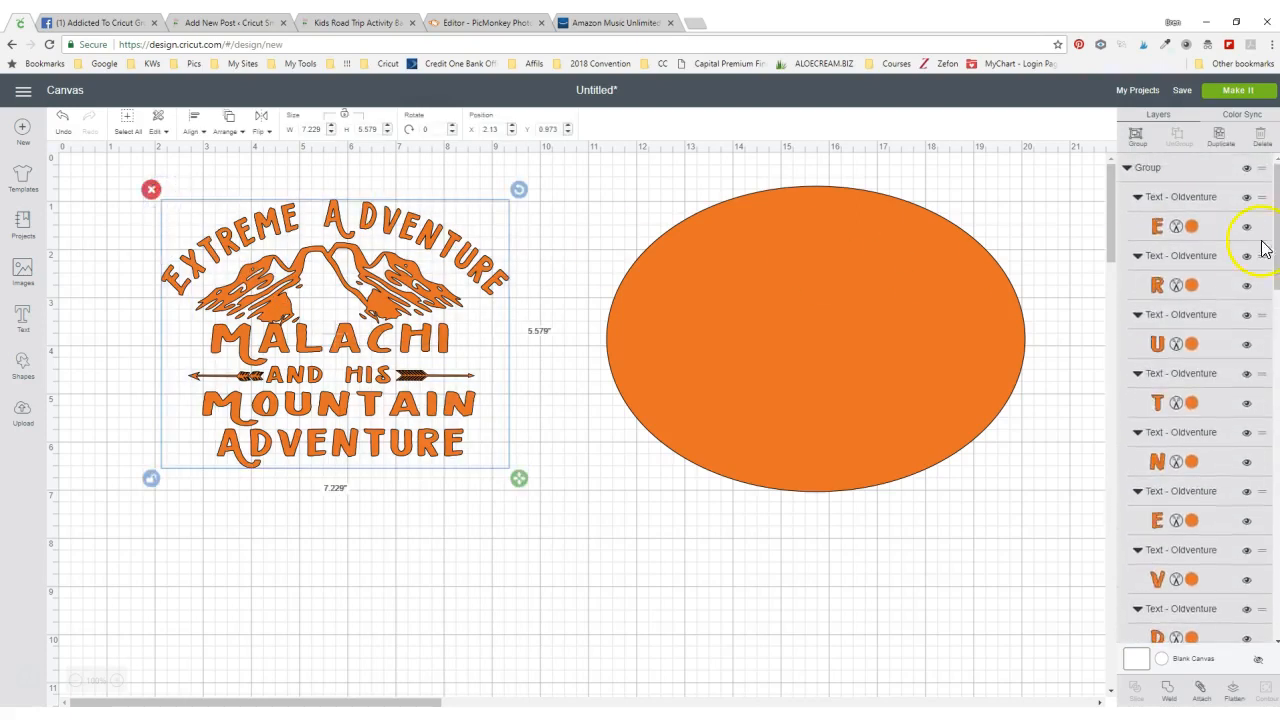
pyautogui.click(1202, 693)
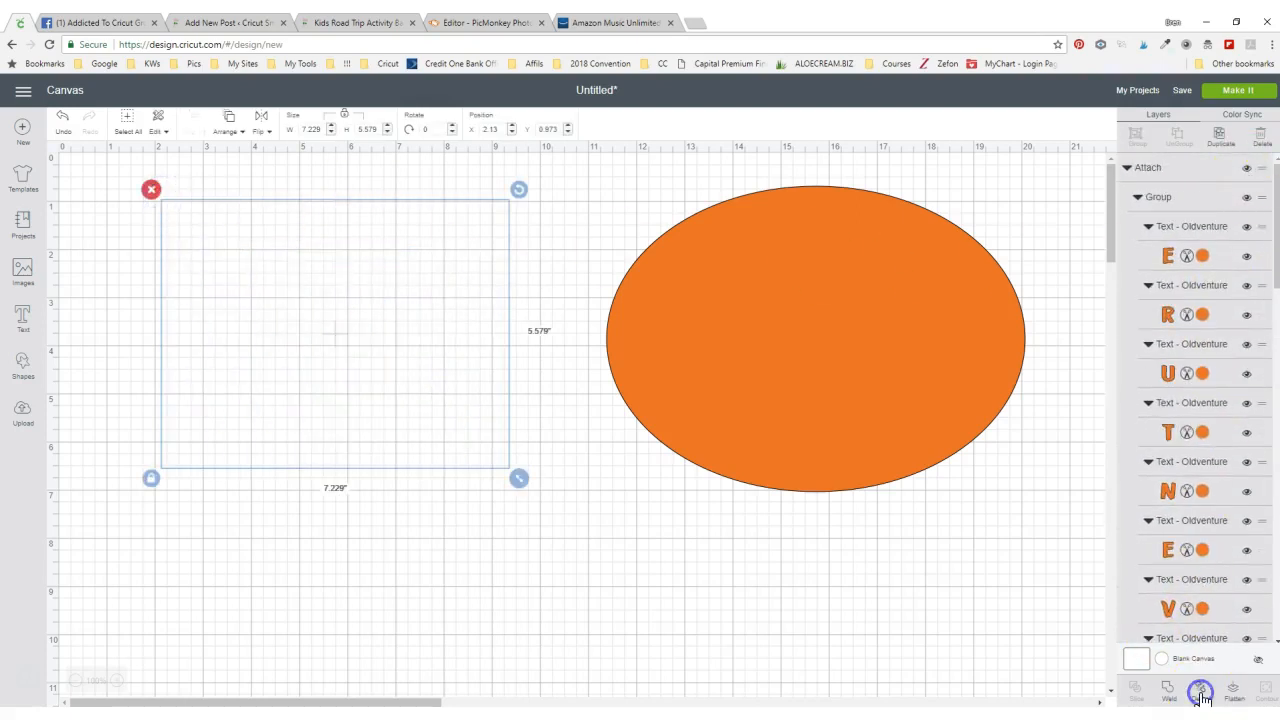
pyautogui.click(1234, 93)
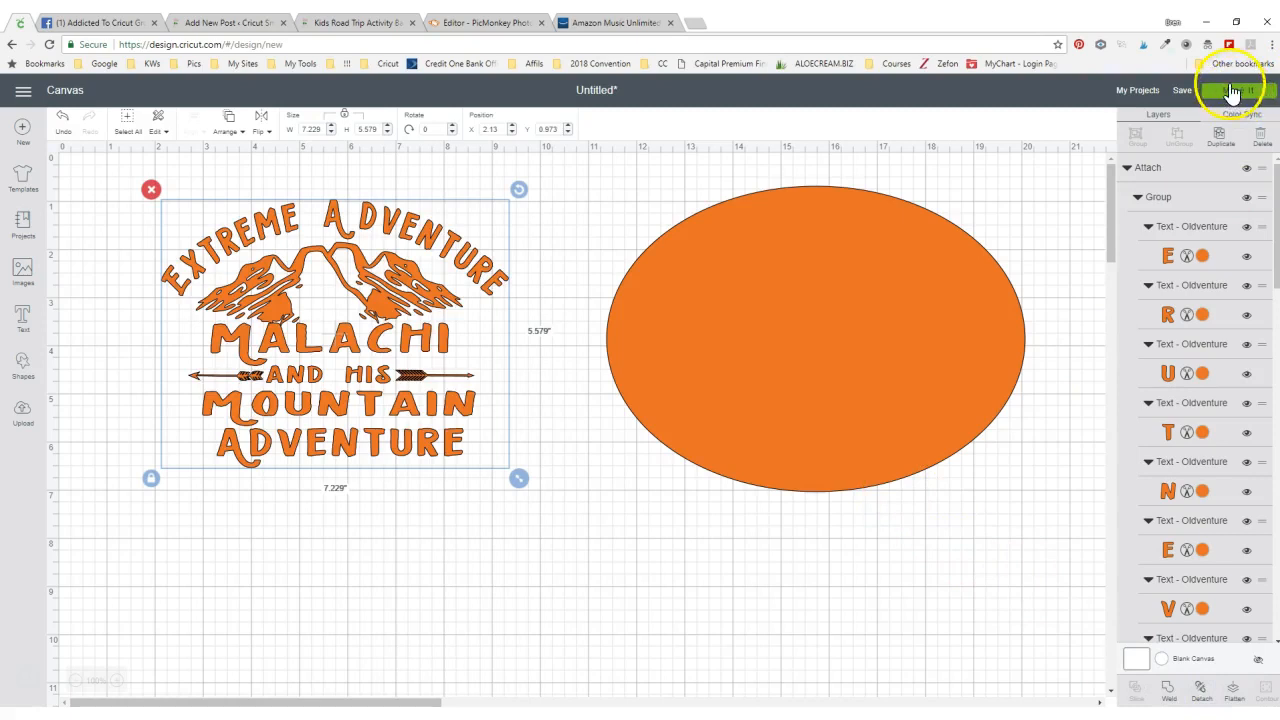
# - Change the oval's cut color to black (#000000)
pyautogui.click(919, 331)
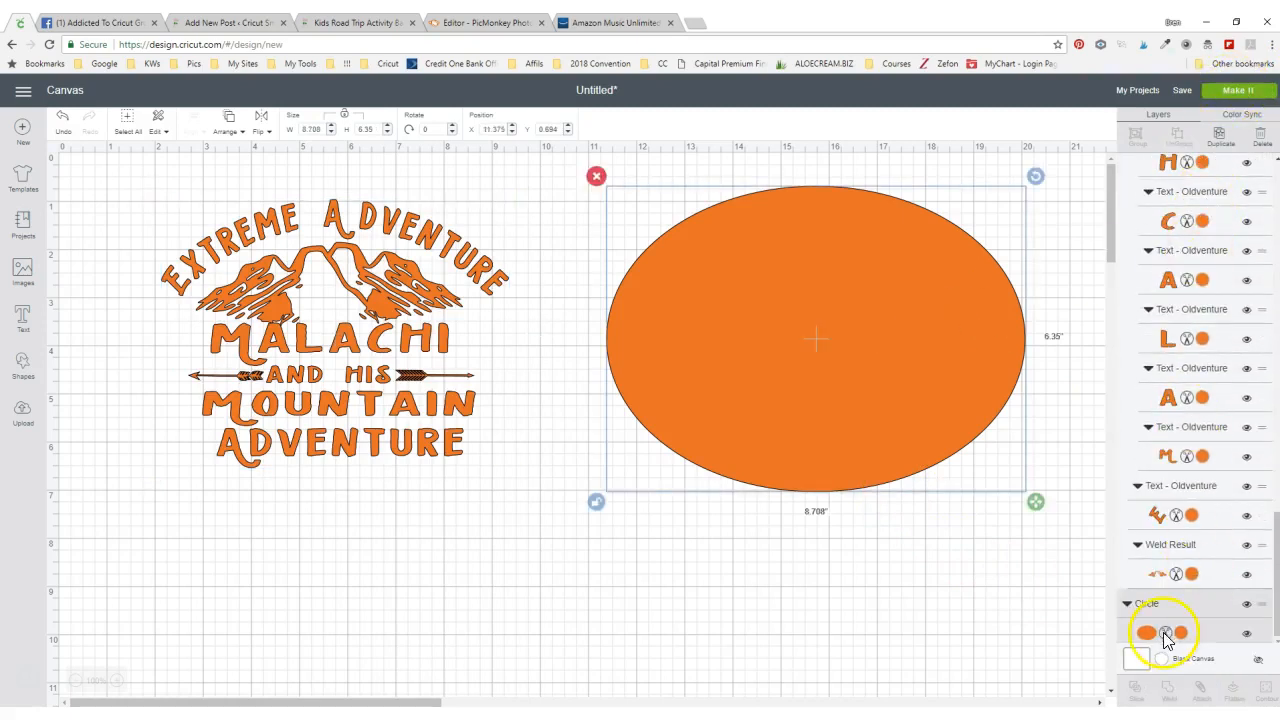
pyautogui.click(1146, 633)
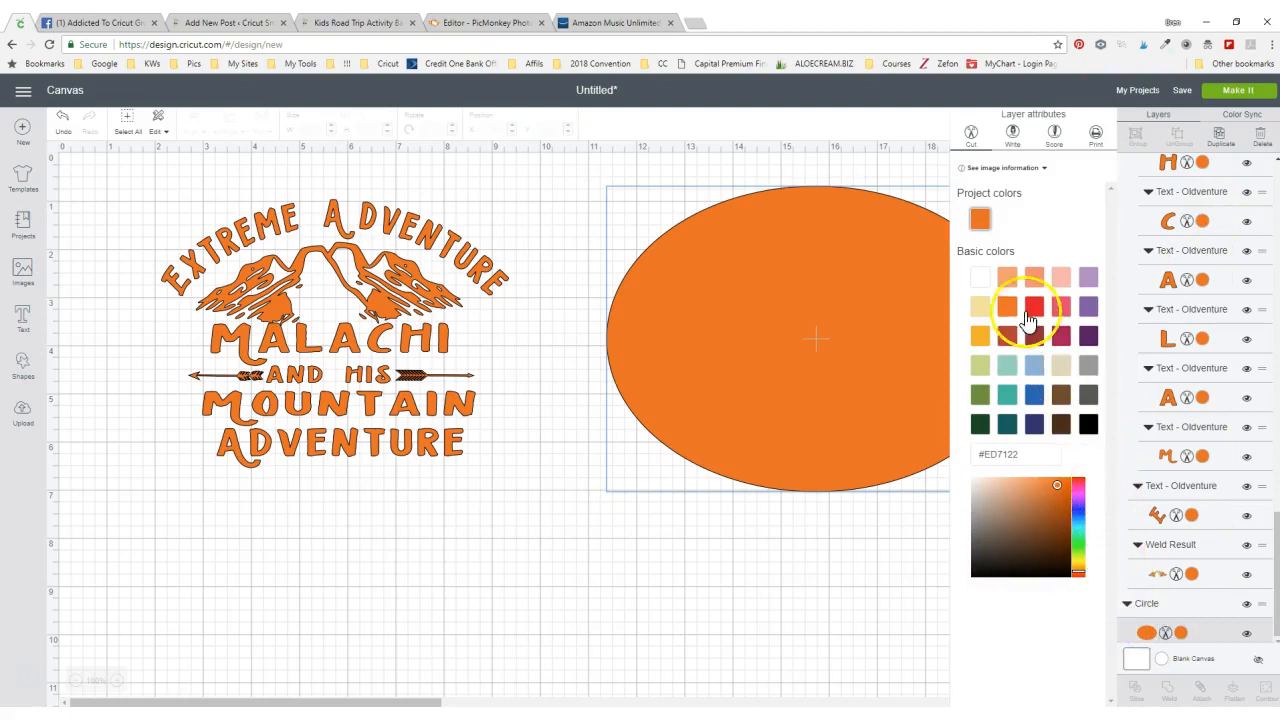
pyautogui.click(1088, 424)
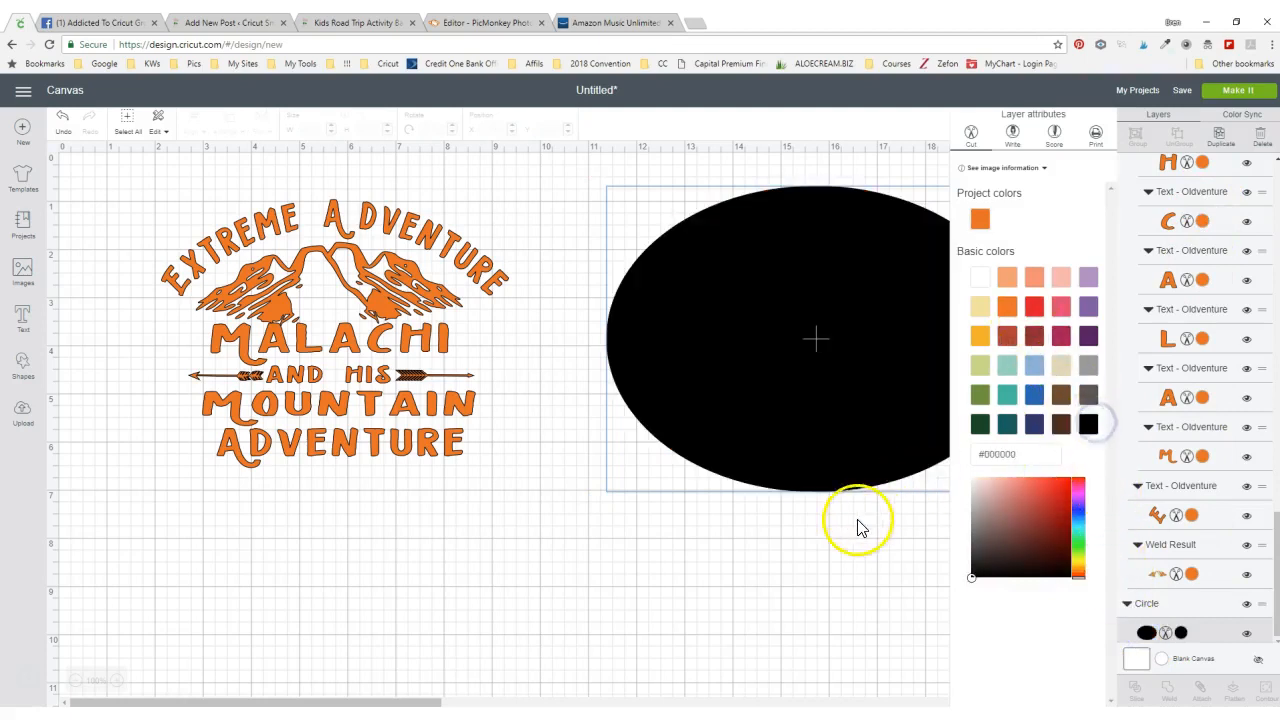
# - Preview the project on the mats and examine the black oval's mat and the orange lettering's mat
pyautogui.click(1242, 92)
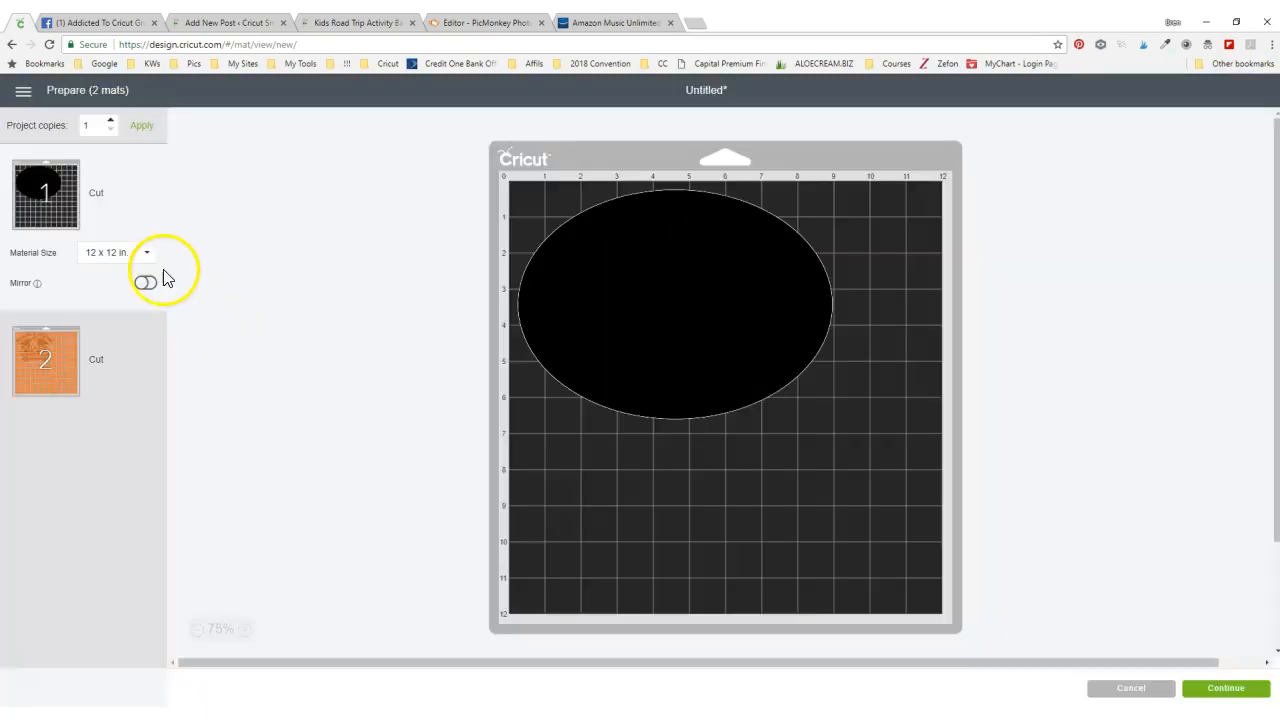
pyautogui.click(624, 370)
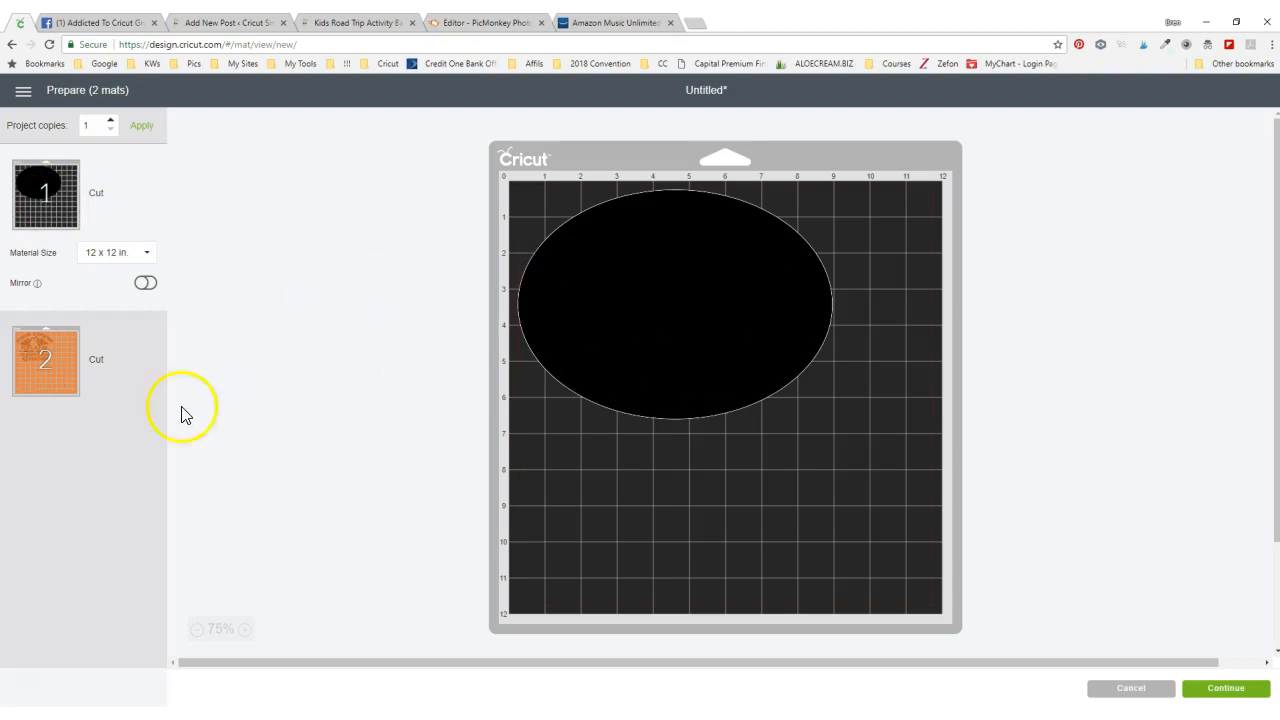
pyautogui.click(50, 362)
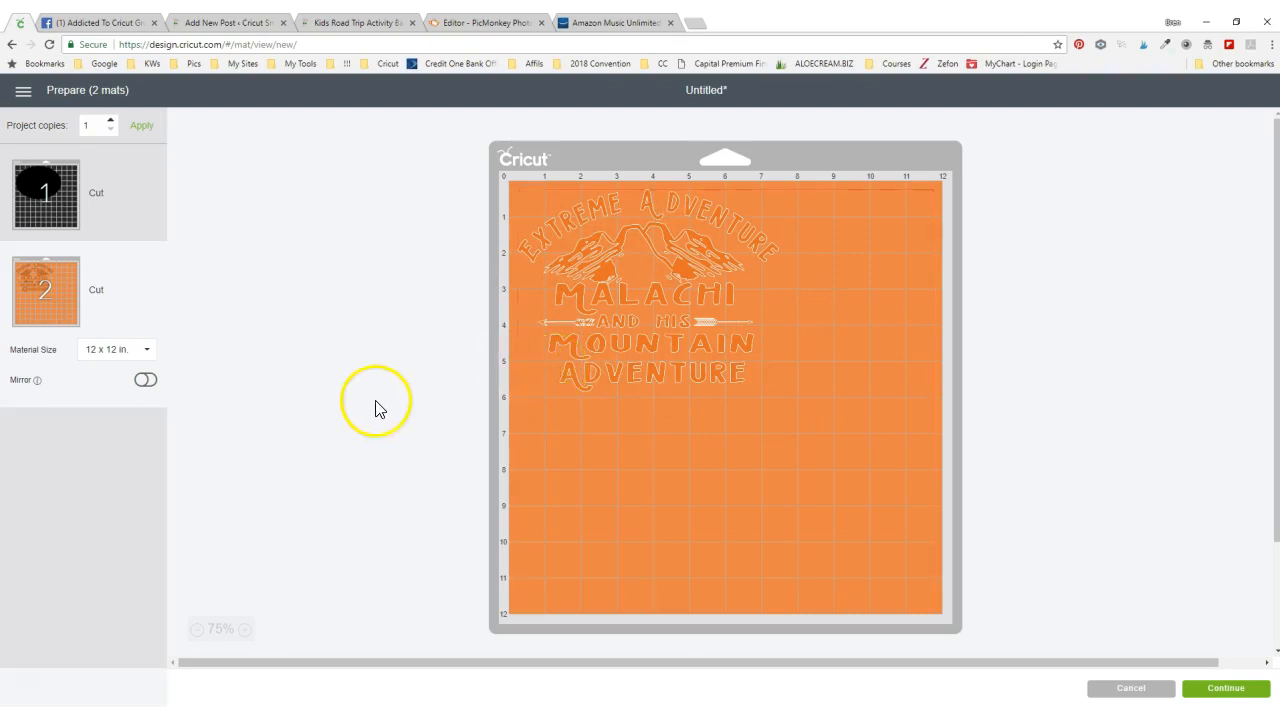
# - Turn on Mirror for both the black oval mat and the orange lettering mat, and return to the canvas
pyautogui.click(35, 220)
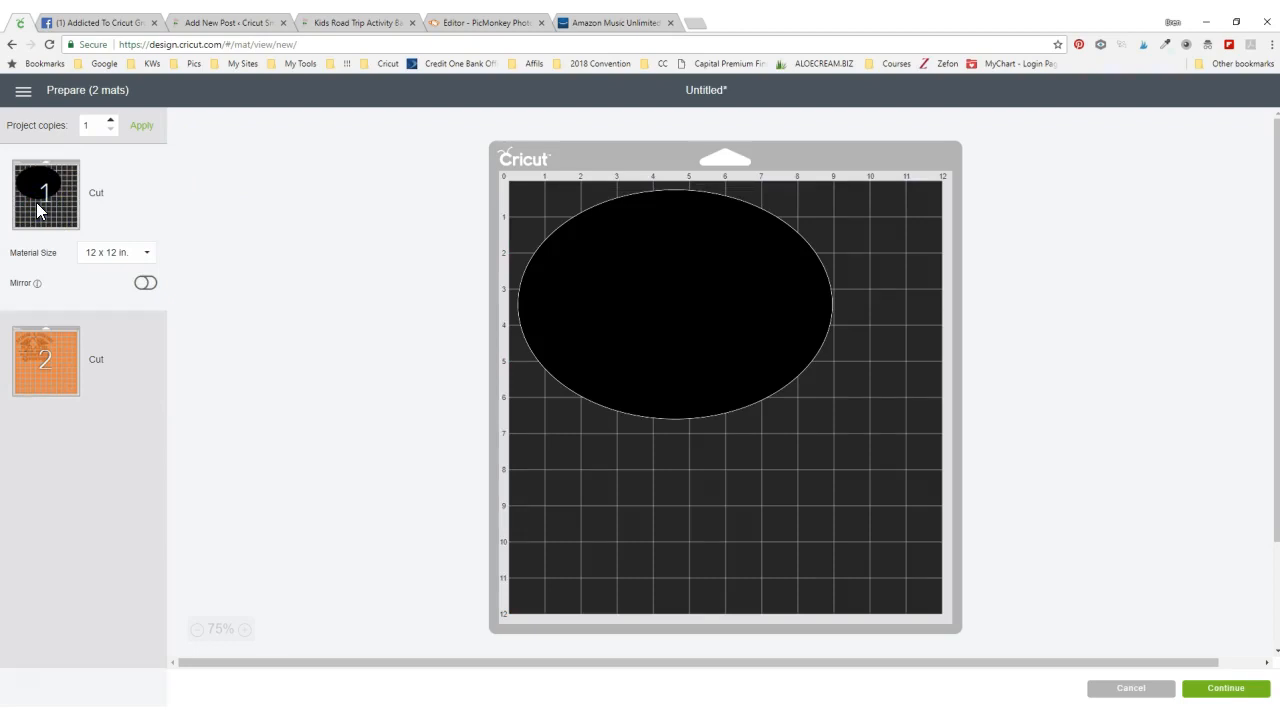
pyautogui.click(146, 283)
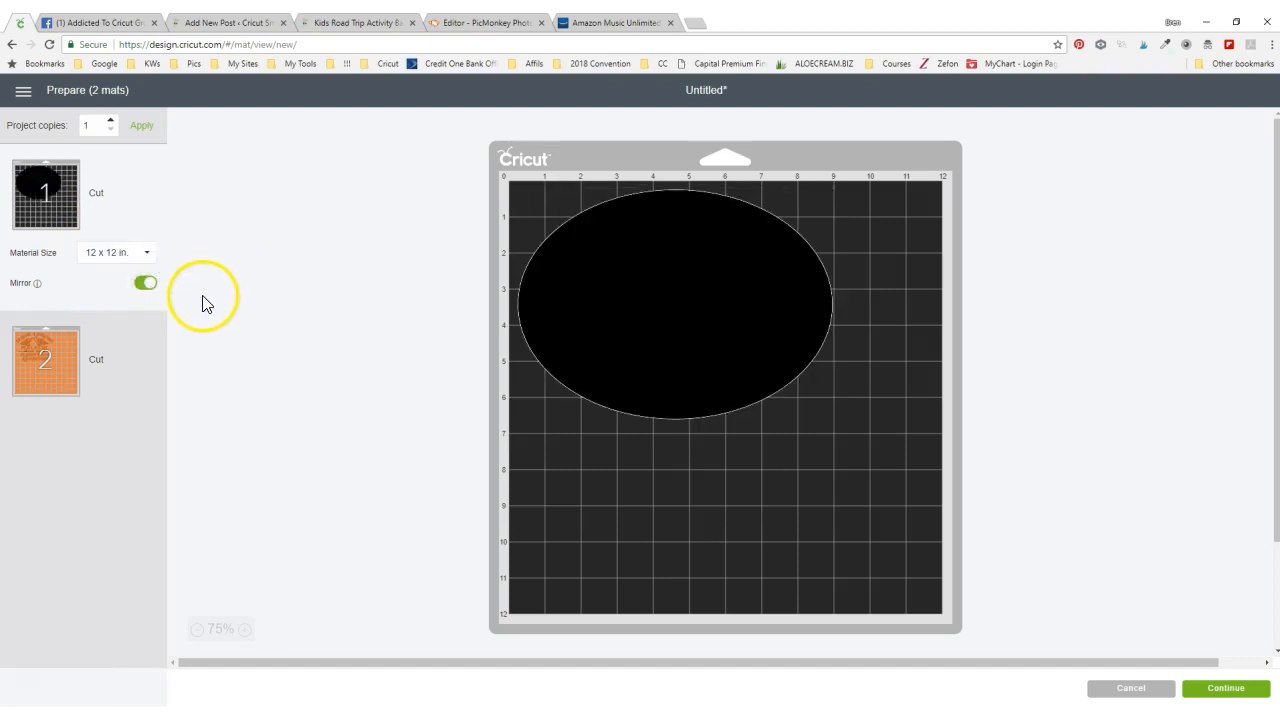
pyautogui.click(44, 363)
pyautogui.click(149, 380)
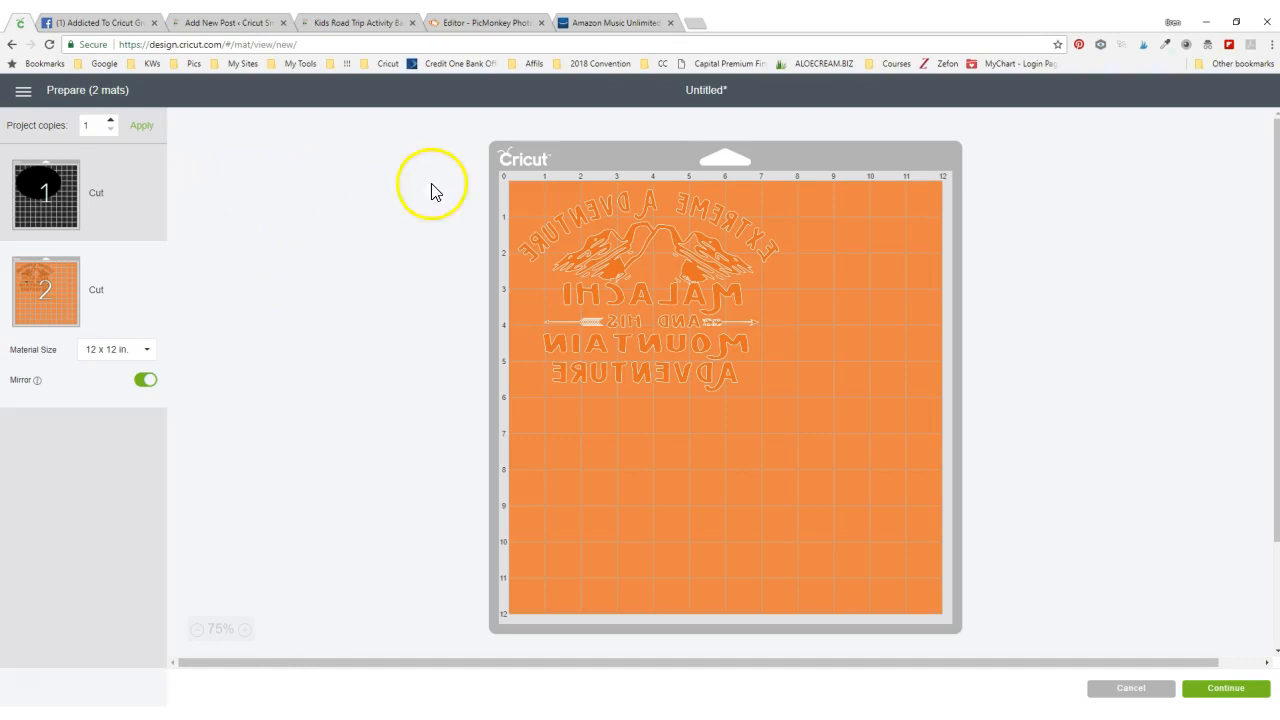
pyautogui.click(1105, 695)
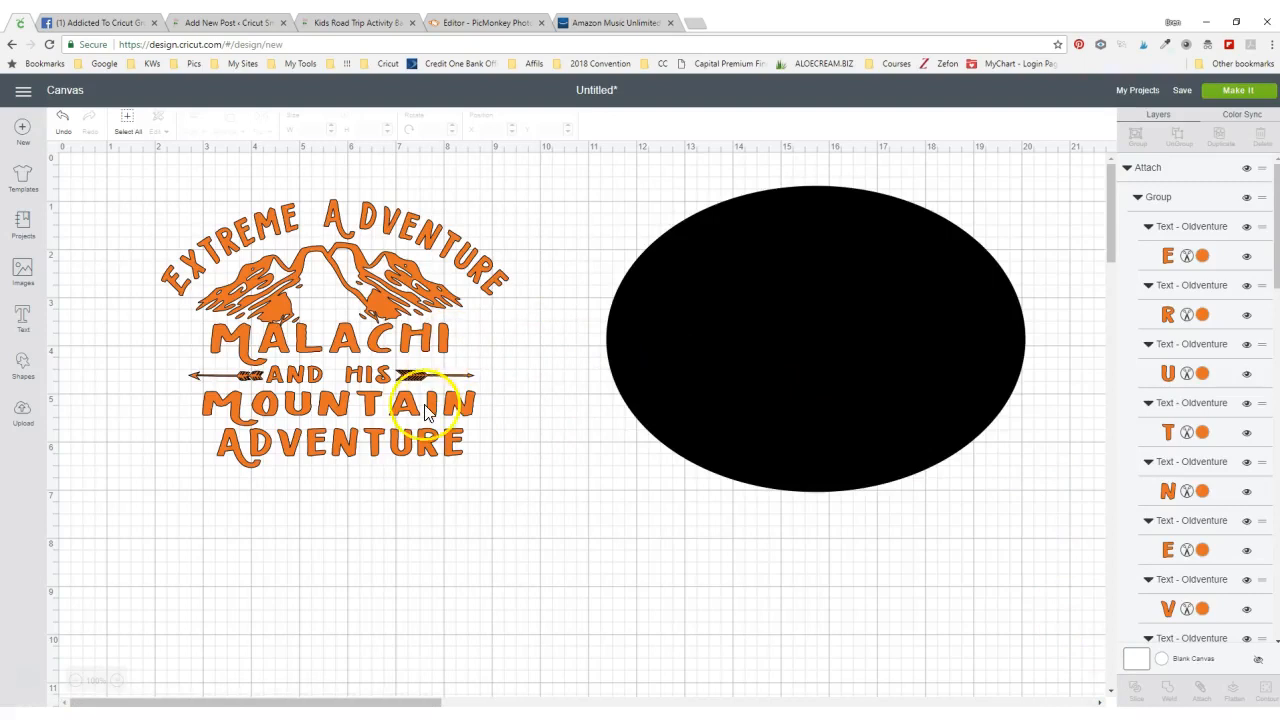